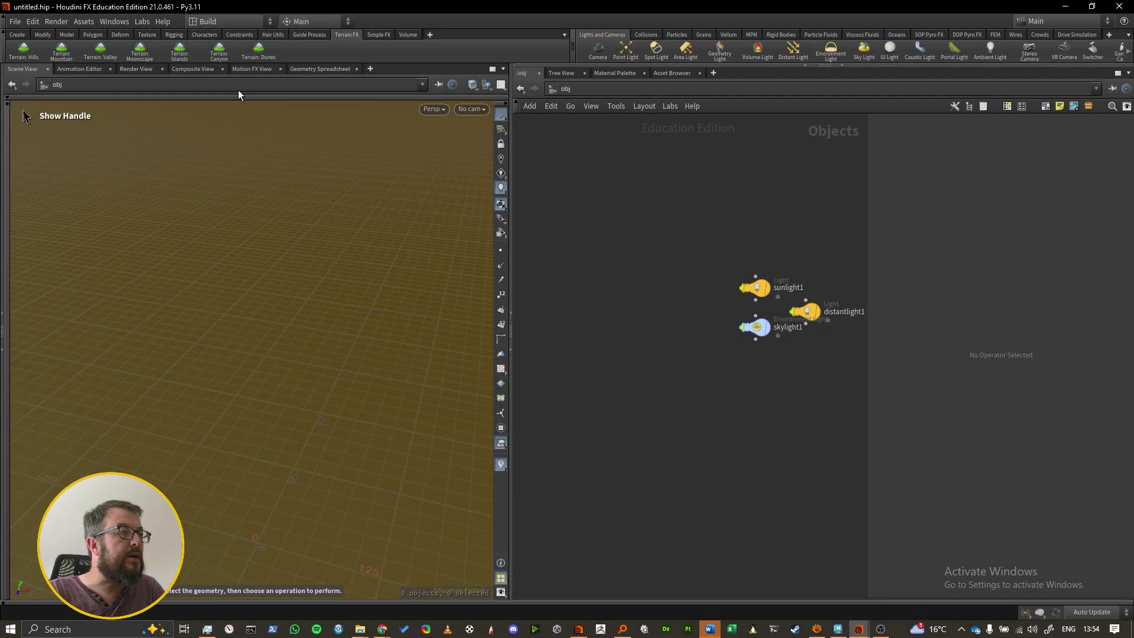
- Create the preset Terrain Valley heightfield and view its relief up close
{"action": "left_click", "coordinate": [110, 57]}
{"action": "scroll", "coordinate": [252, 355], "scroll_direction": "up", "scroll_amount": 5}
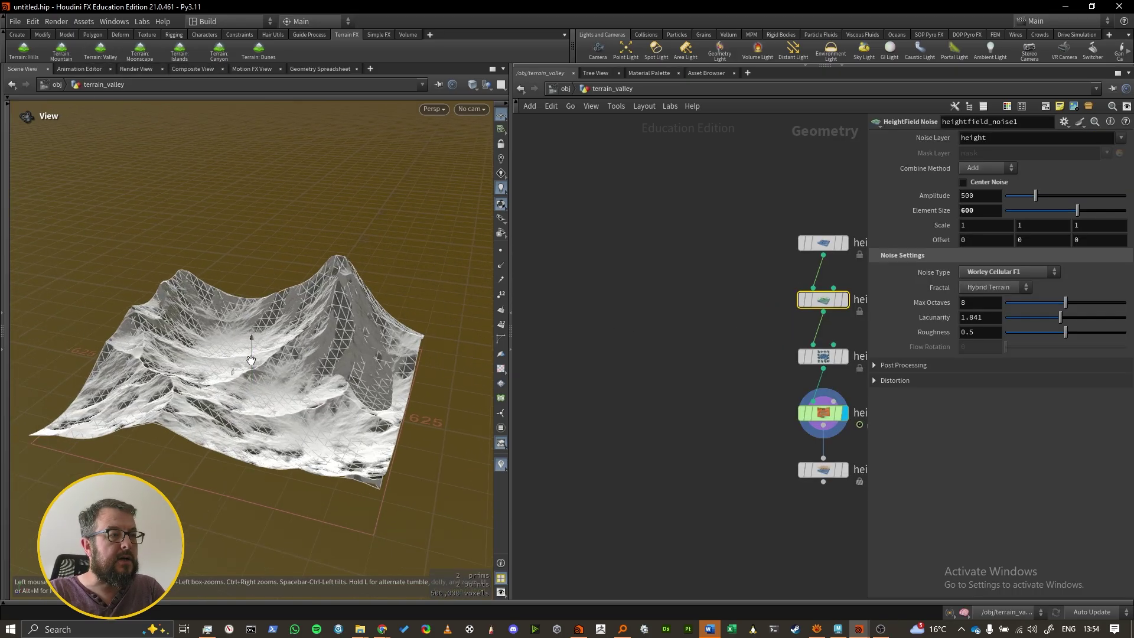
{"action": "scroll", "coordinate": [251, 354], "scroll_direction": "up", "scroll_amount": 3}
{"action": "key", "text": "Return"}
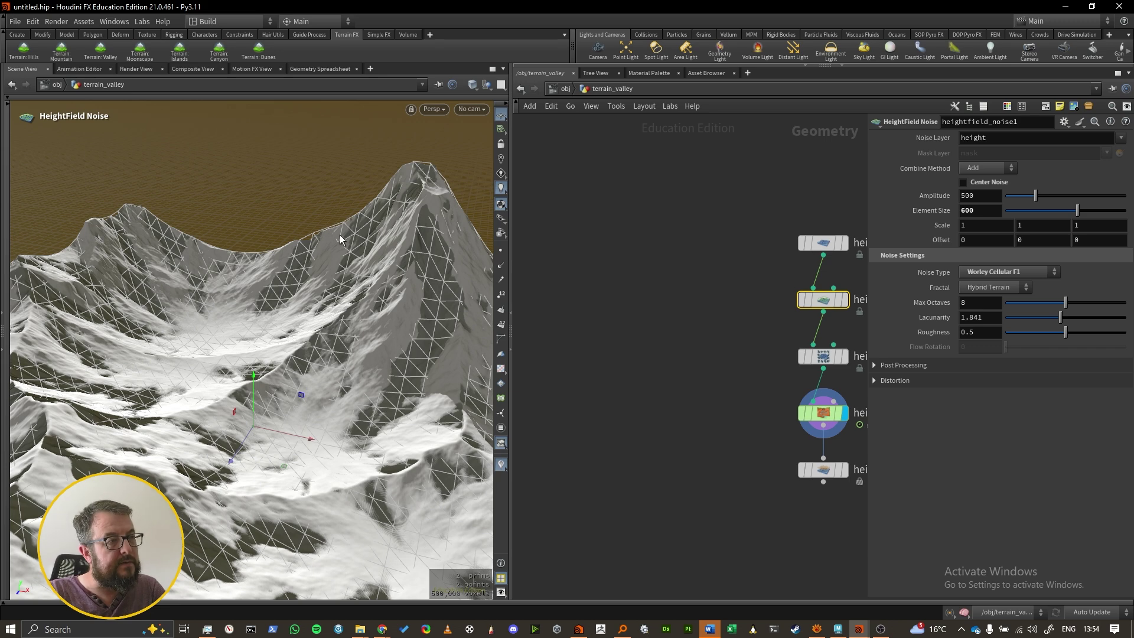
- Replace the heightfield_visualize1 node with a Null connected below heightfield_erode1
{"action": "middle_click_drag", "start_coordinate": [750, 446], "coordinate": [633, 335]}
{"action": "left_click_drag", "start_coordinate": [667, 414], "coordinate": [709, 366]}
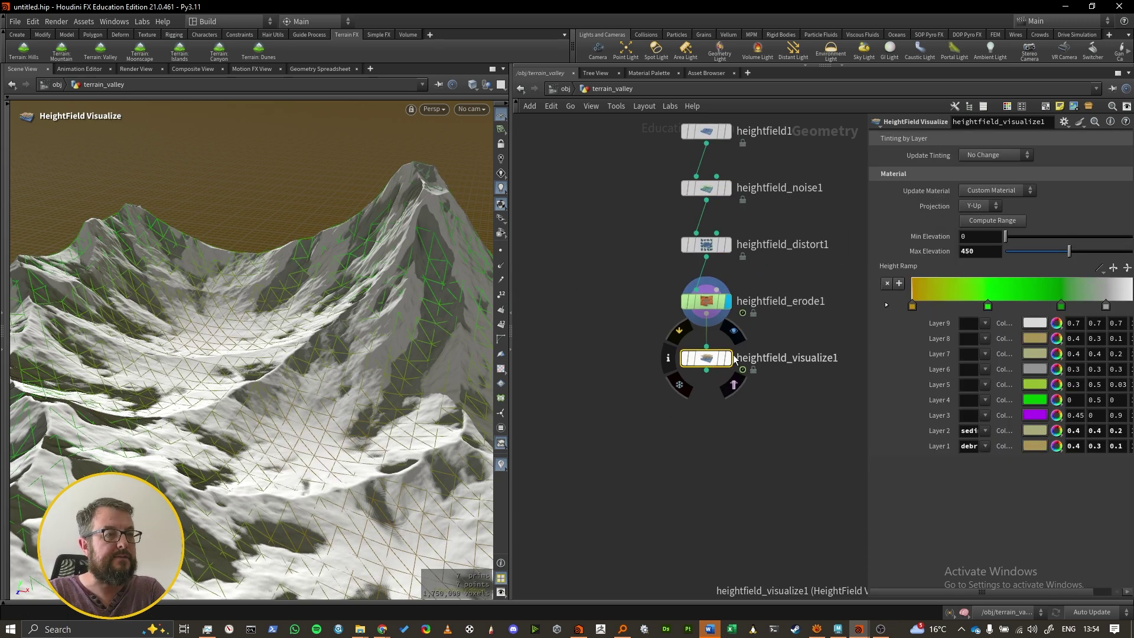
{"action": "key", "text": "Delete"}
{"action": "key", "text": "Tab"}
{"action": "type", "text": "null"}
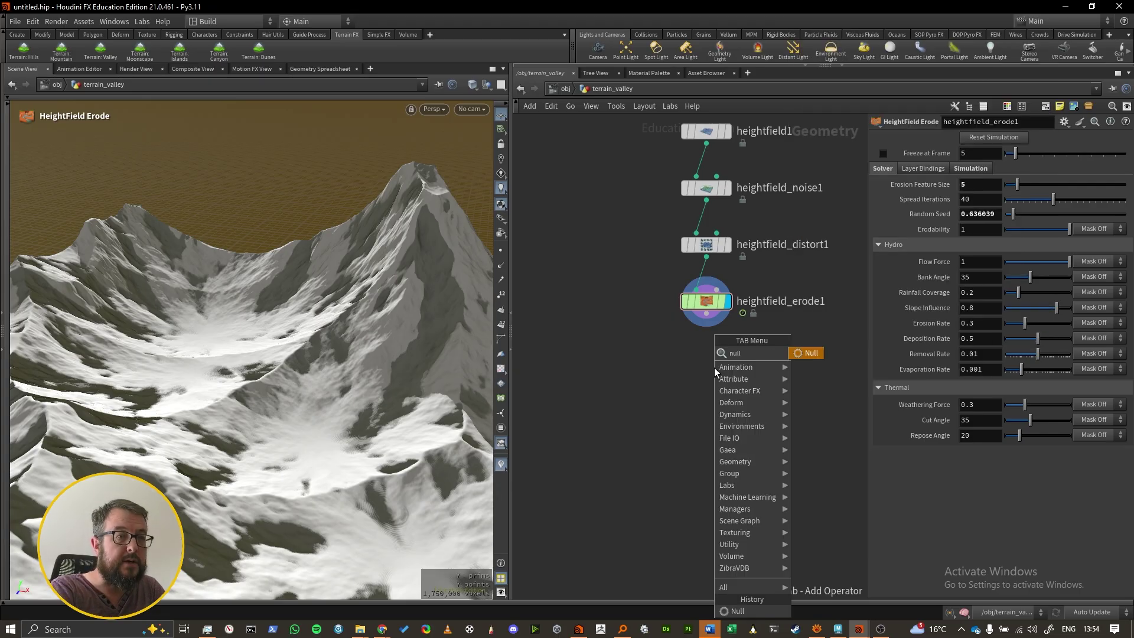
{"action": "key", "text": "Return"}
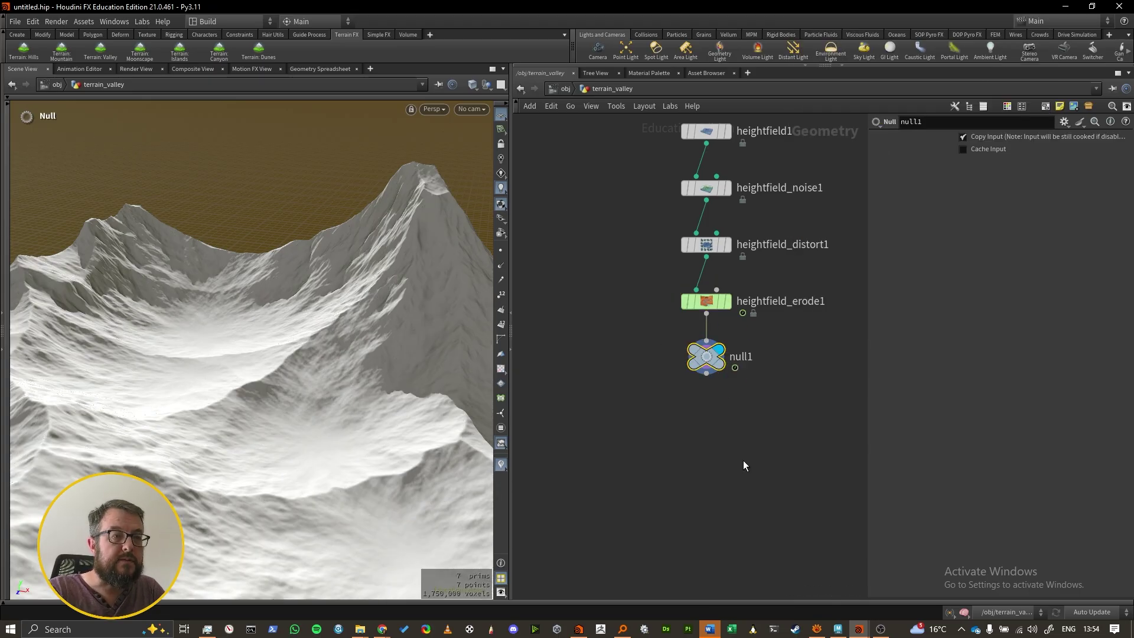
- Rename the Null node as TO_COPS
{"action": "double_click", "coordinate": [744, 366]}
{"action": "type", "text": "TO_"}
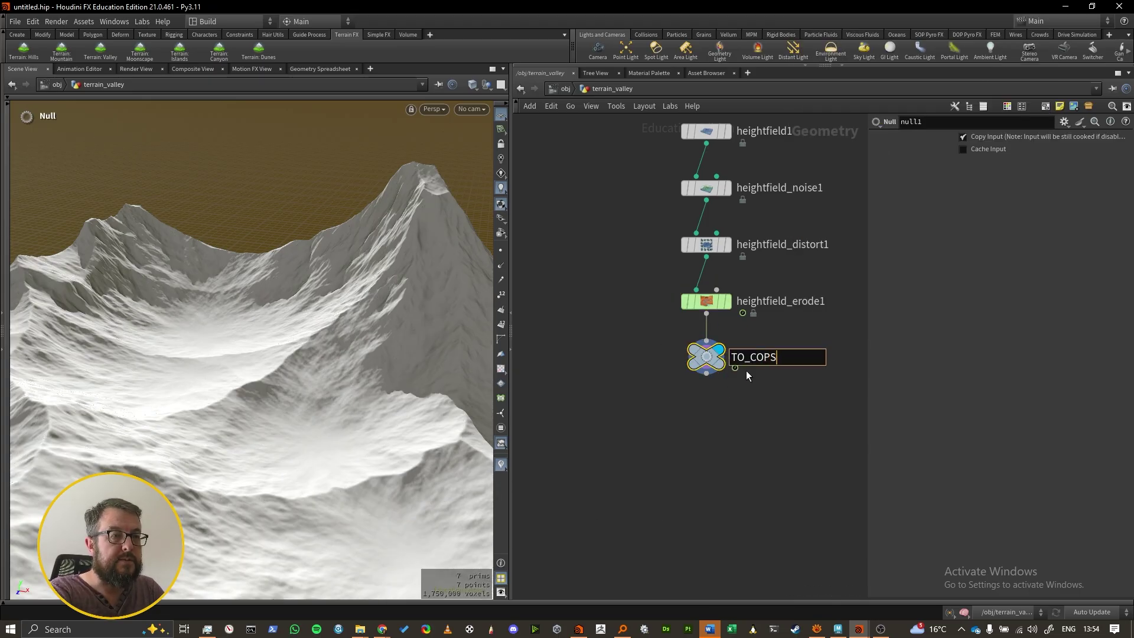
{"action": "type", "text": "COPS"}
{"action": "key", "text": "Return"}
- Add a COP Network node beside the heightfield chain and go inside it
{"action": "middle_click", "coordinate": [634, 454]}
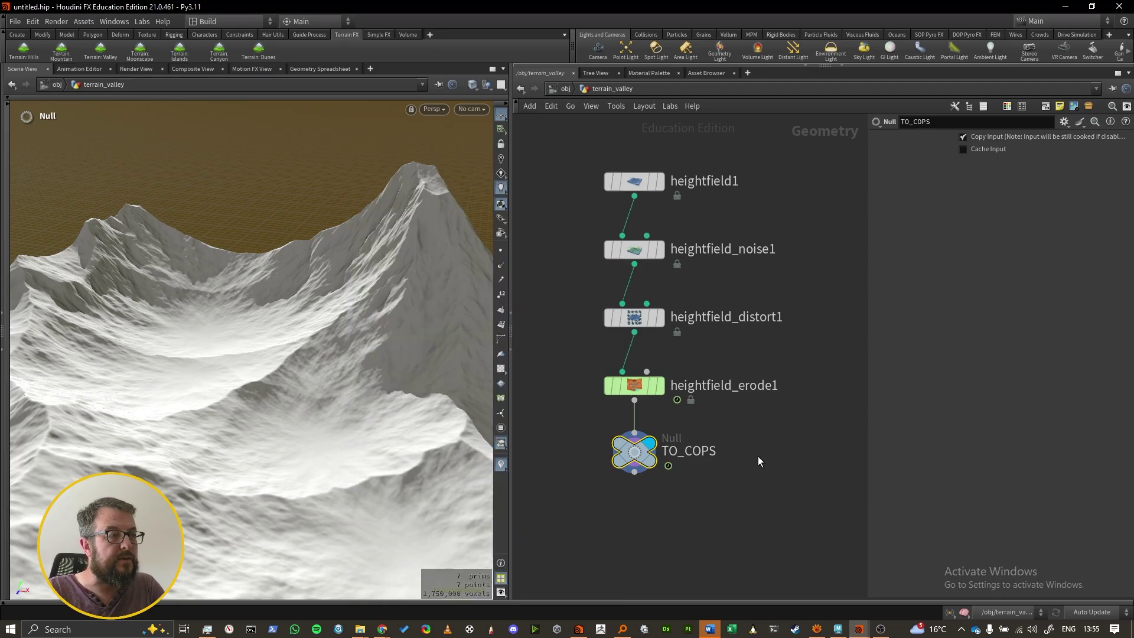
{"action": "middle_click_drag", "start_coordinate": [841, 381], "coordinate": [749, 366]}
{"action": "left_click", "coordinate": [749, 367]}
{"action": "key", "text": "Tab"}
{"action": "type", "text": "copnet"}
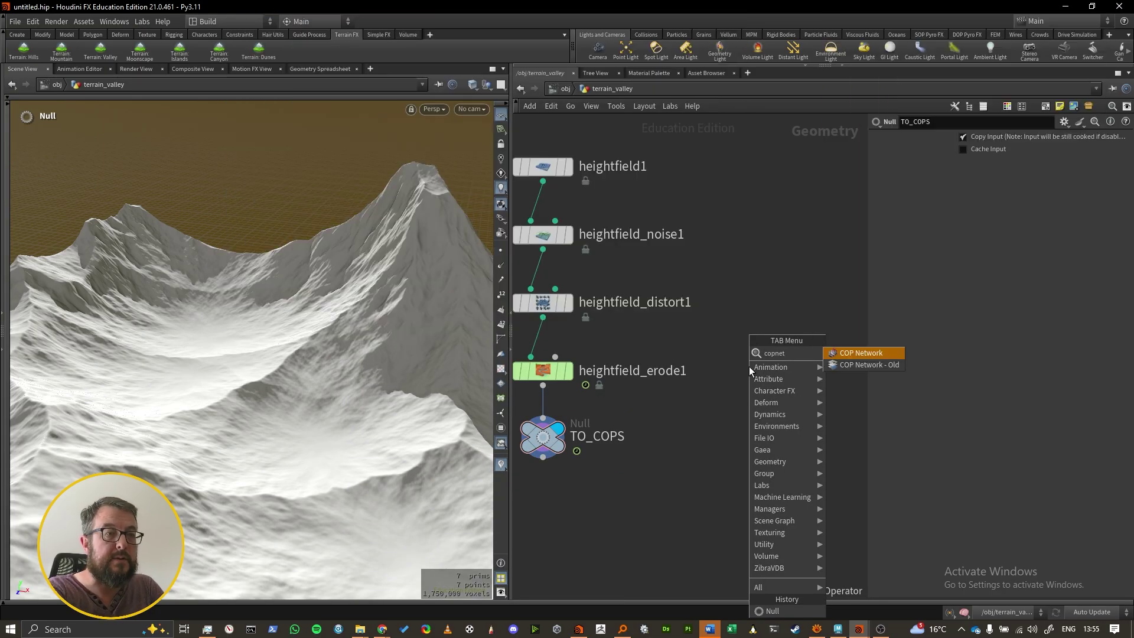
{"action": "key", "text": "Return"}
{"action": "double_click", "coordinate": [750, 366]}
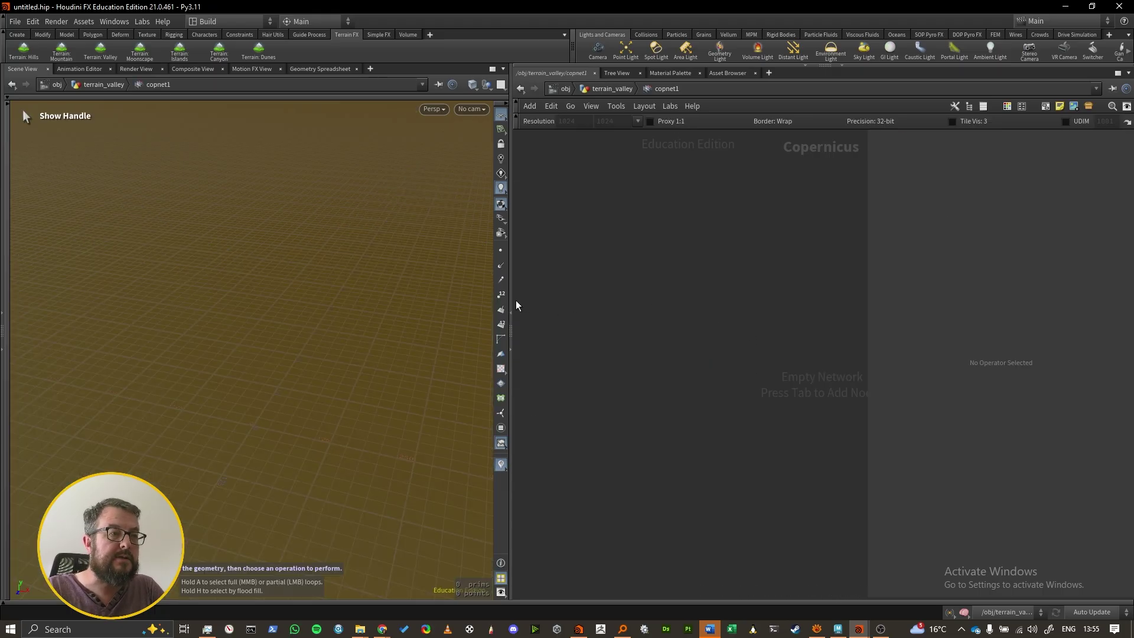
- Add a SOP Import node with more room for the network, and point its SOP path to /obj/terrain_valley/TO_COPS
{"action": "left_click_drag", "start_coordinate": [511, 302], "coordinate": [455, 313]}
{"action": "key", "text": "Tab"}
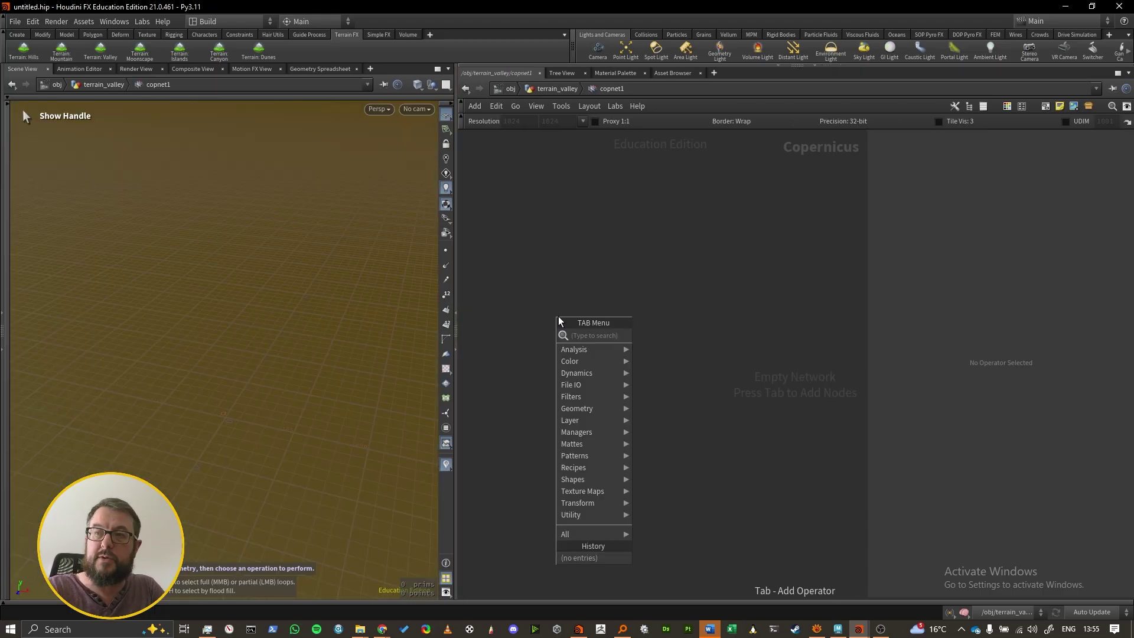
{"action": "type", "text": "sopim"}
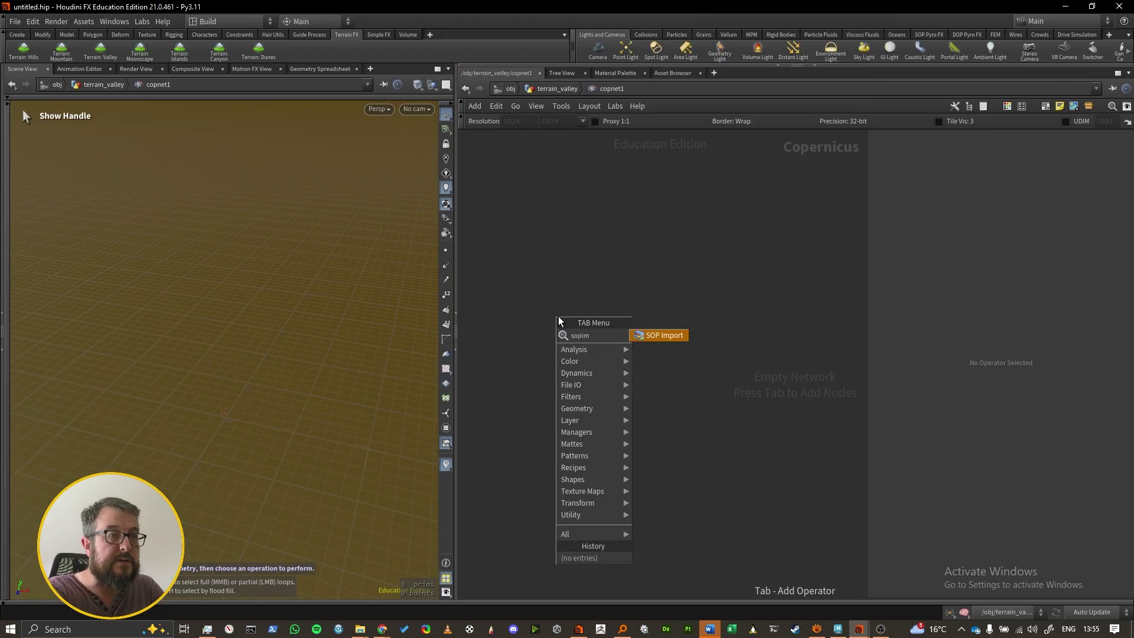
{"action": "key", "text": "Return"}
{"action": "left_click", "coordinate": [559, 321]}
{"action": "left_click", "coordinate": [1122, 168]}
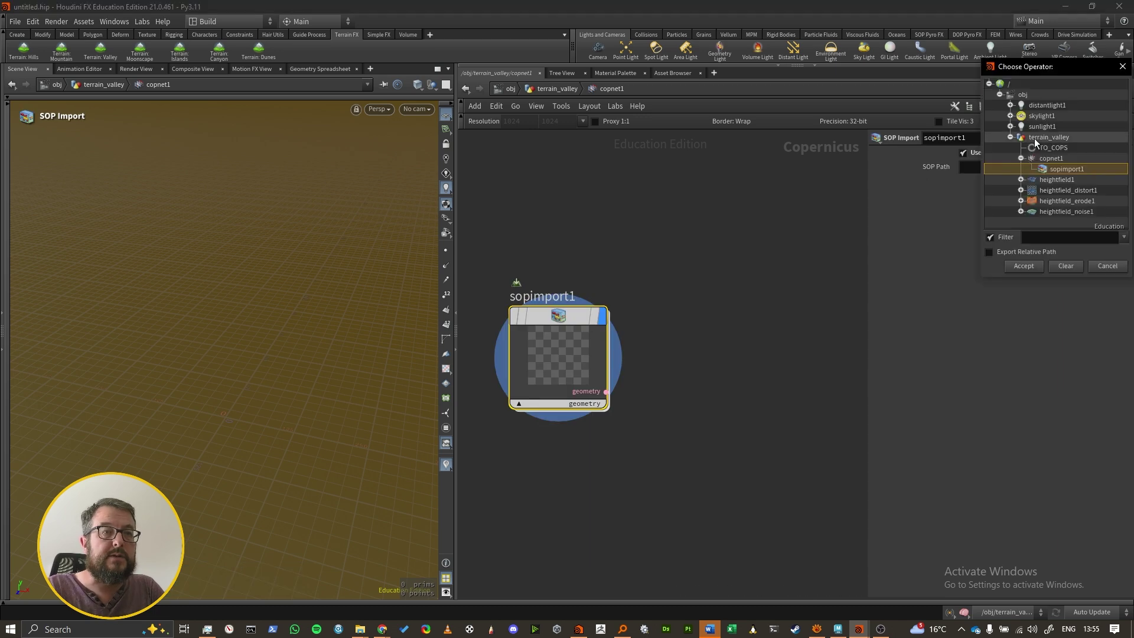
{"action": "double_click", "coordinate": [1056, 151]}
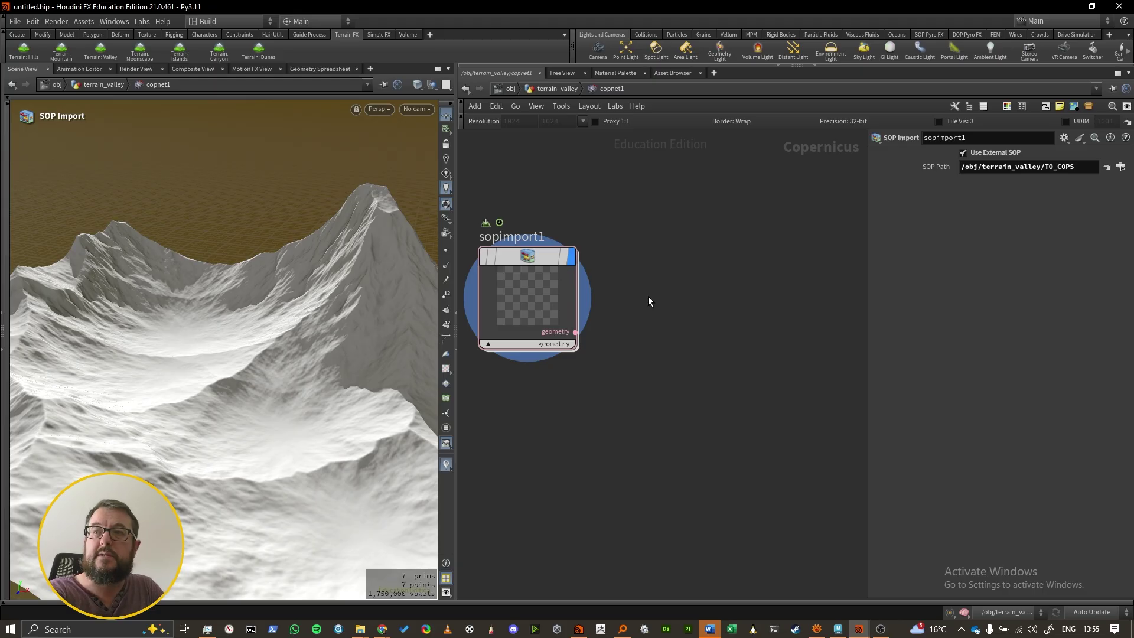
- Add a Geometry to Layer node after the SOP Import and set its output layers from the imported geometry
{"action": "key", "text": "Tab"}
{"action": "type", "text": "geo t"}
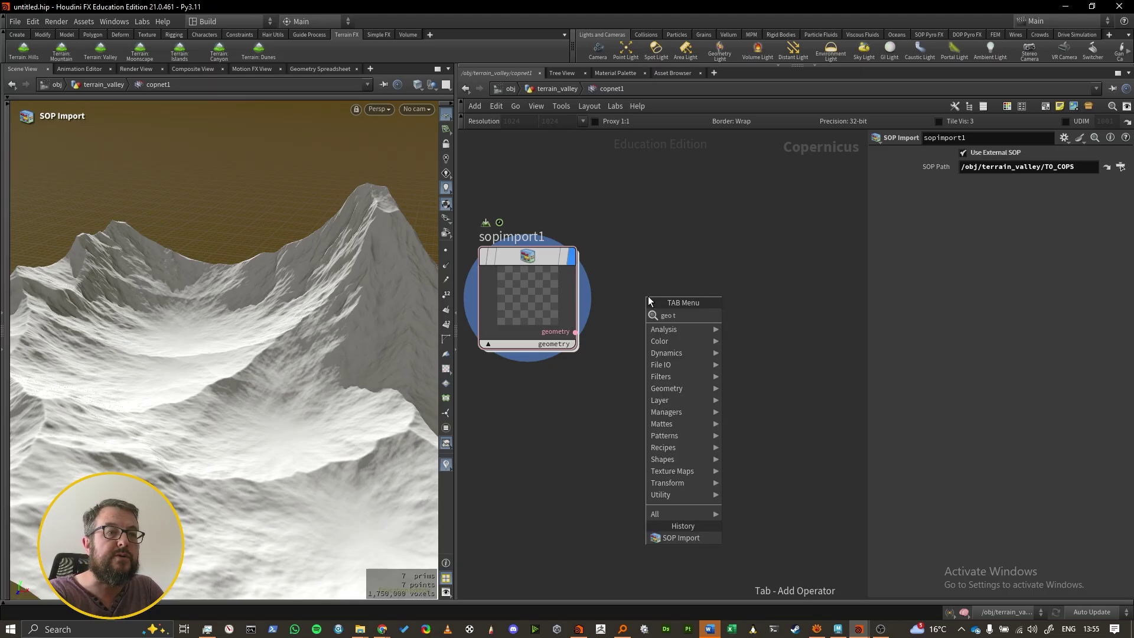
{"action": "key", "text": "Return"}
{"action": "left_click", "coordinate": [680, 306]}
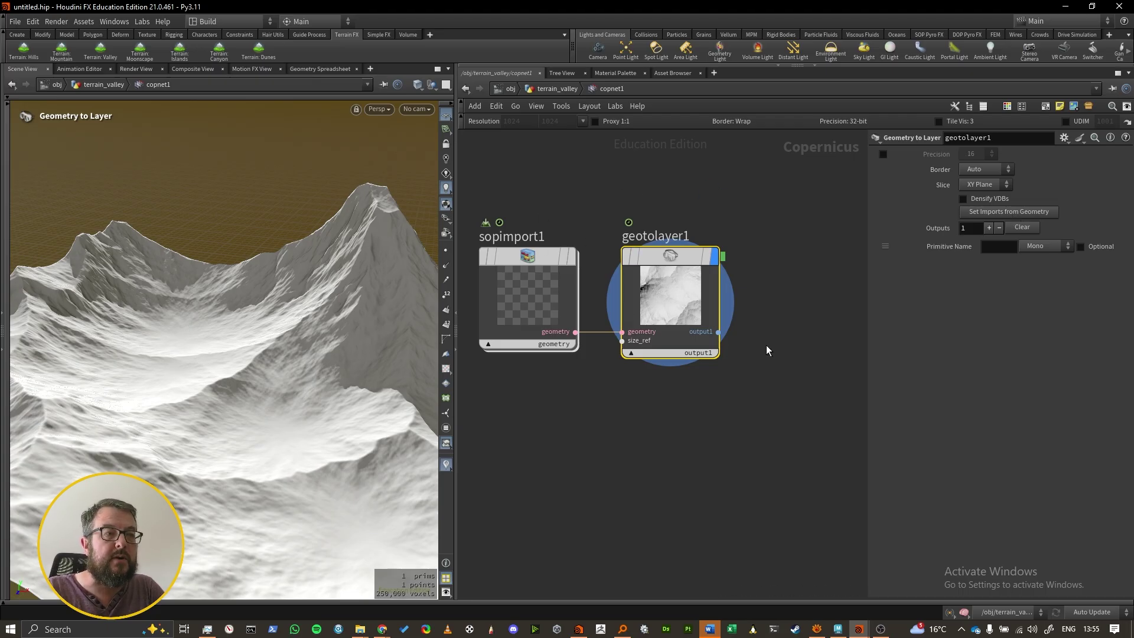
{"action": "left_click", "coordinate": [1027, 216]}
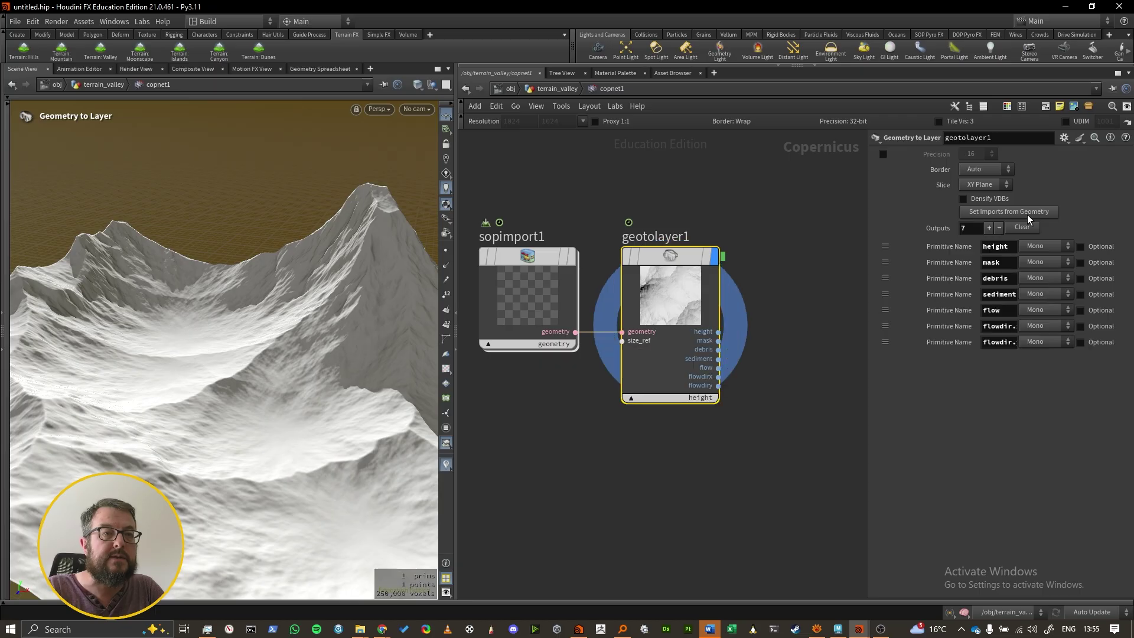
{"action": "left_click_drag", "start_coordinate": [868, 316], "coordinate": [797, 316]}
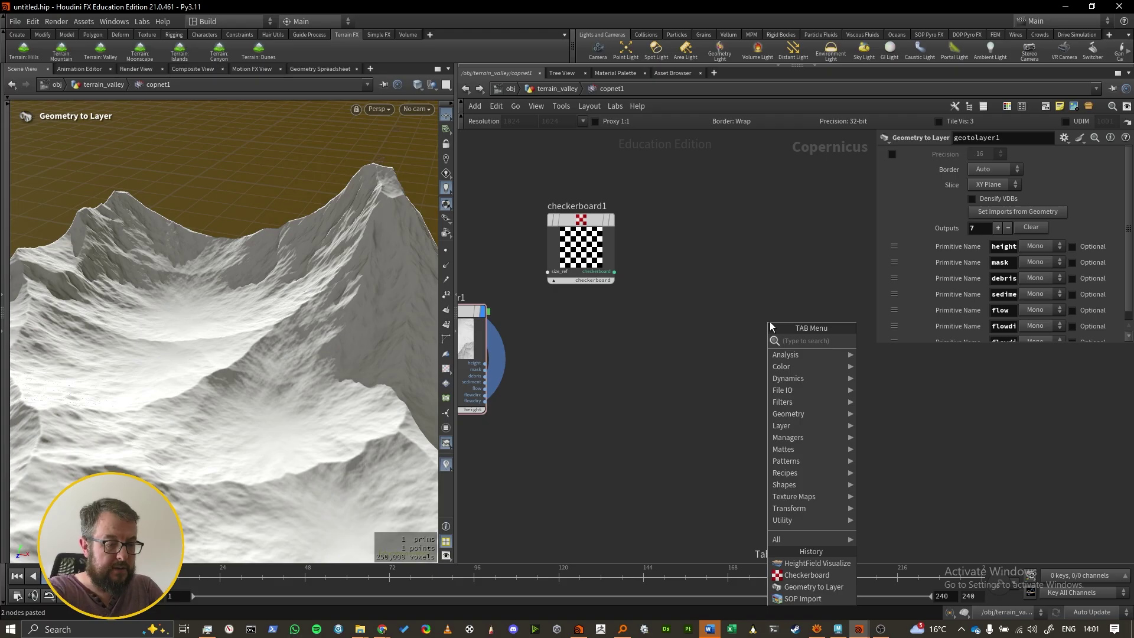
- Add a HeightField Visualize node, wiring the geotolayer1 height into its height input and checkerboard1 into its color input
{"action": "type", "text": "heightvi"}
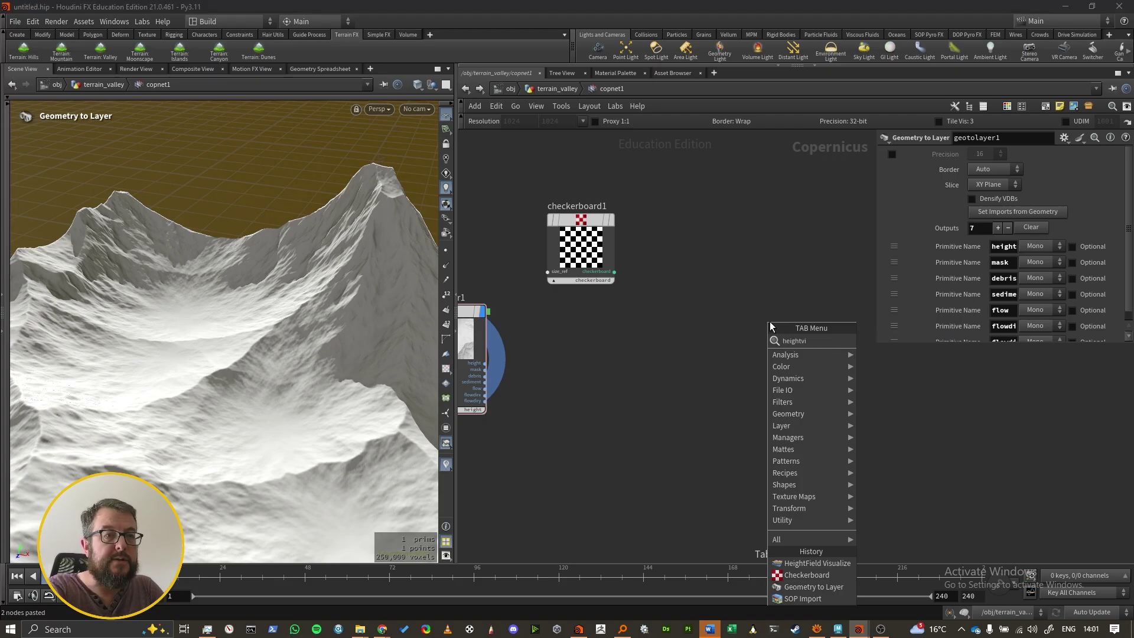
{"action": "key", "text": "Return"}
{"action": "left_click", "coordinate": [770, 351]}
{"action": "left_click", "coordinate": [615, 272]}
{"action": "left_click", "coordinate": [736, 379]}
{"action": "left_click", "coordinate": [485, 363]}
{"action": "left_click", "coordinate": [737, 373]}
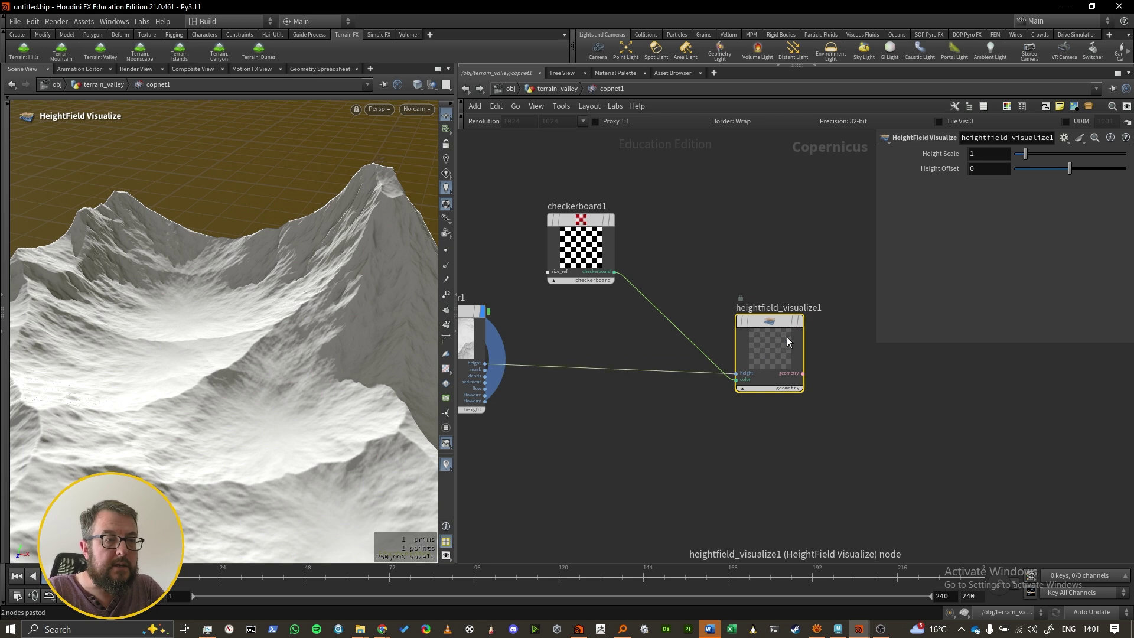
{"action": "left_click_drag", "start_coordinate": [762, 359], "coordinate": [795, 338]}
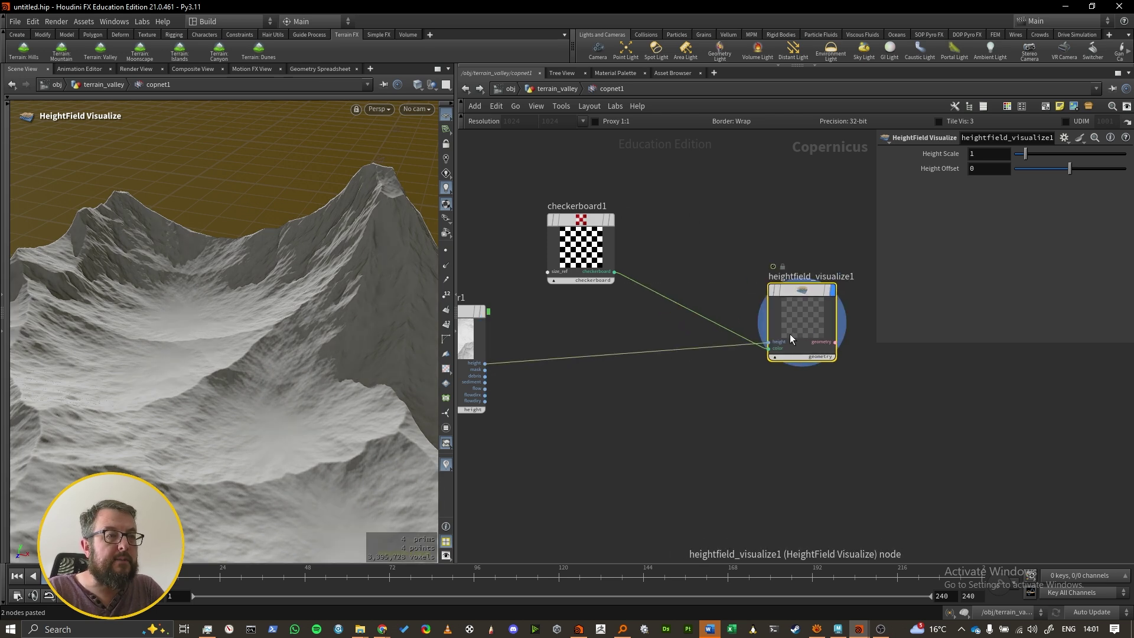
- Compare the geotolayer1 terrain with the checkerboard1 image by displaying each in the viewport
{"action": "middle_click_drag", "start_coordinate": [490, 324], "coordinate": [566, 335]}
{"action": "left_click", "coordinate": [523, 334]}
{"action": "left_click_drag", "start_coordinate": [215, 311], "coordinate": [96, 329]}
{"action": "left_click_drag", "start_coordinate": [237, 408], "coordinate": [327, 381]}
{"action": "middle_click_drag", "start_coordinate": [326, 381], "coordinate": [390, 378]}
{"action": "left_click", "coordinate": [682, 258]}
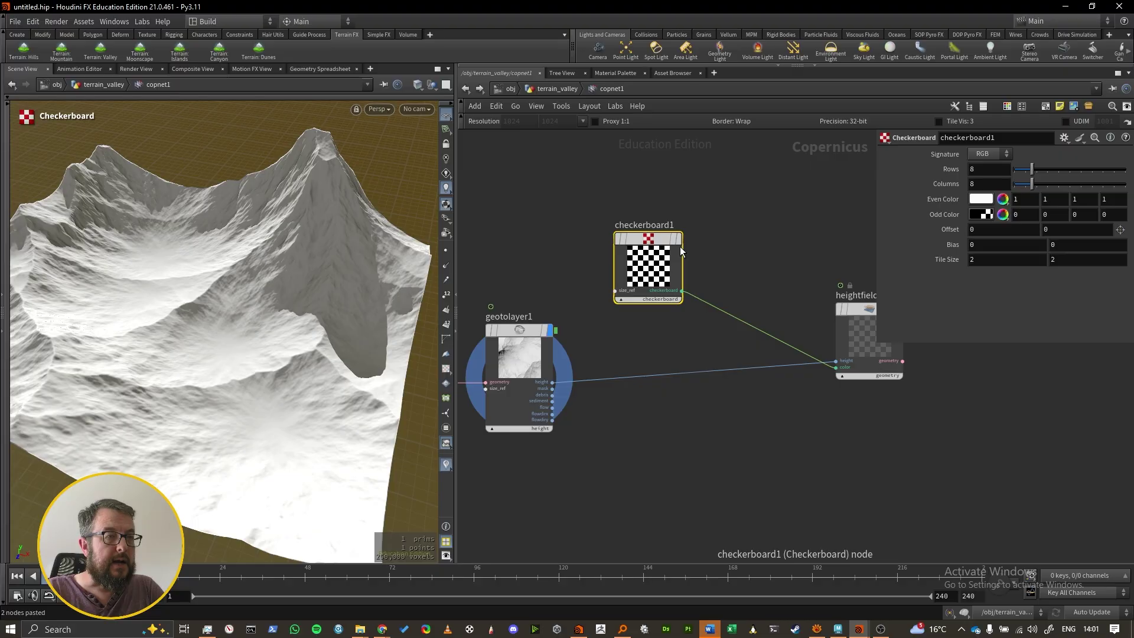
{"action": "left_click", "coordinate": [680, 241]}
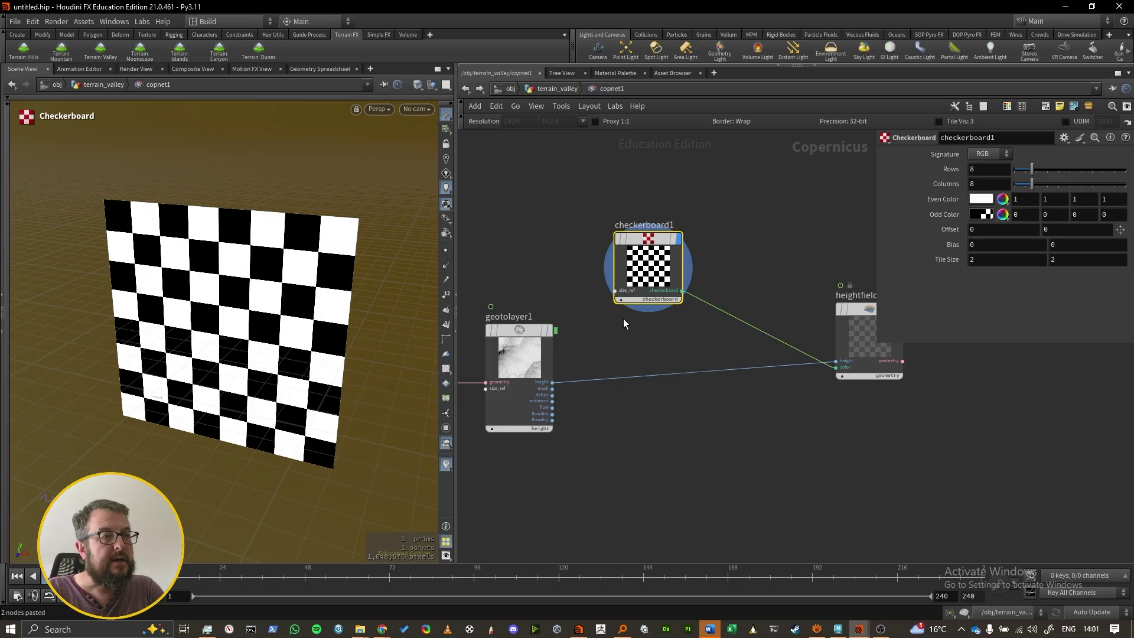
- Connect the height output of geotolayer1 to the size_ref input of checkerboard1
{"action": "left_click", "coordinate": [711, 281]}
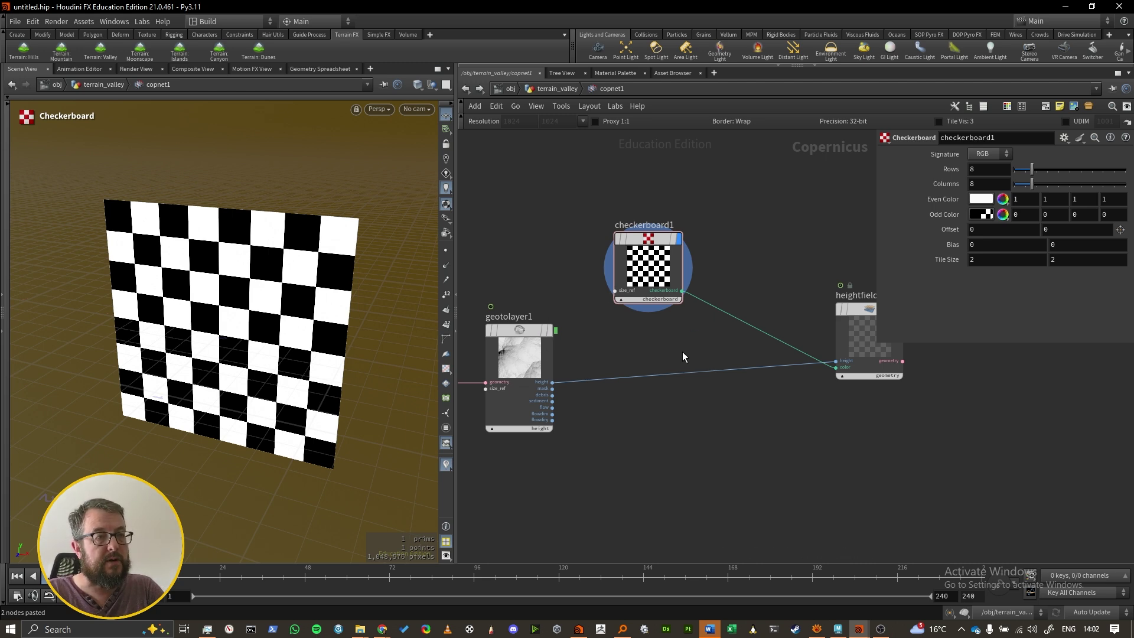
{"action": "scroll", "coordinate": [547, 397], "scroll_direction": "up", "scroll_amount": 3}
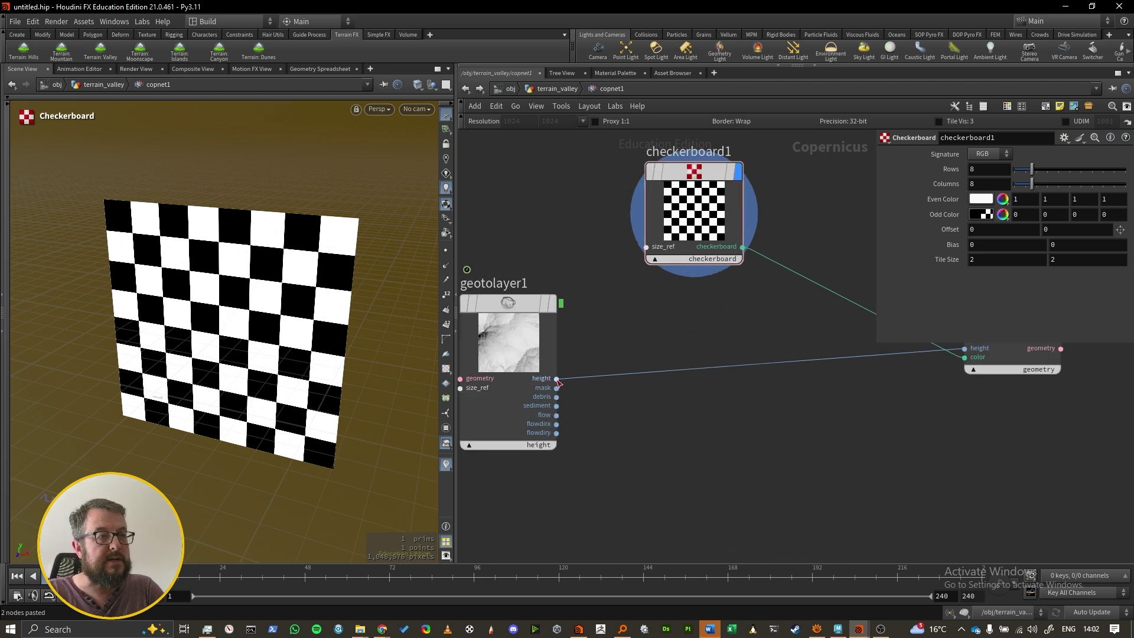
{"action": "left_click", "coordinate": [556, 379]}
{"action": "left_click", "coordinate": [654, 258]}
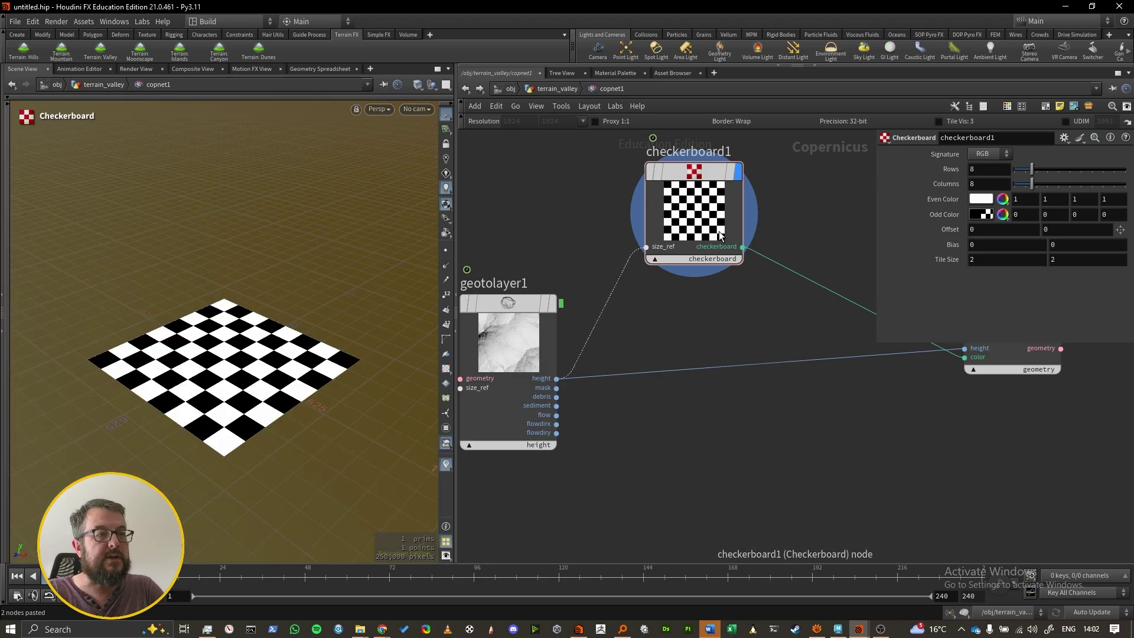
- Display geotolayer1 and finally heightfield_visualize1 to view the checkerboard on the terrain
{"action": "left_click", "coordinate": [552, 304]}
{"action": "middle_click_drag", "start_coordinate": [779, 348], "coordinate": [597, 327]}
{"action": "middle_click_drag", "start_coordinate": [799, 209], "coordinate": [628, 251]}
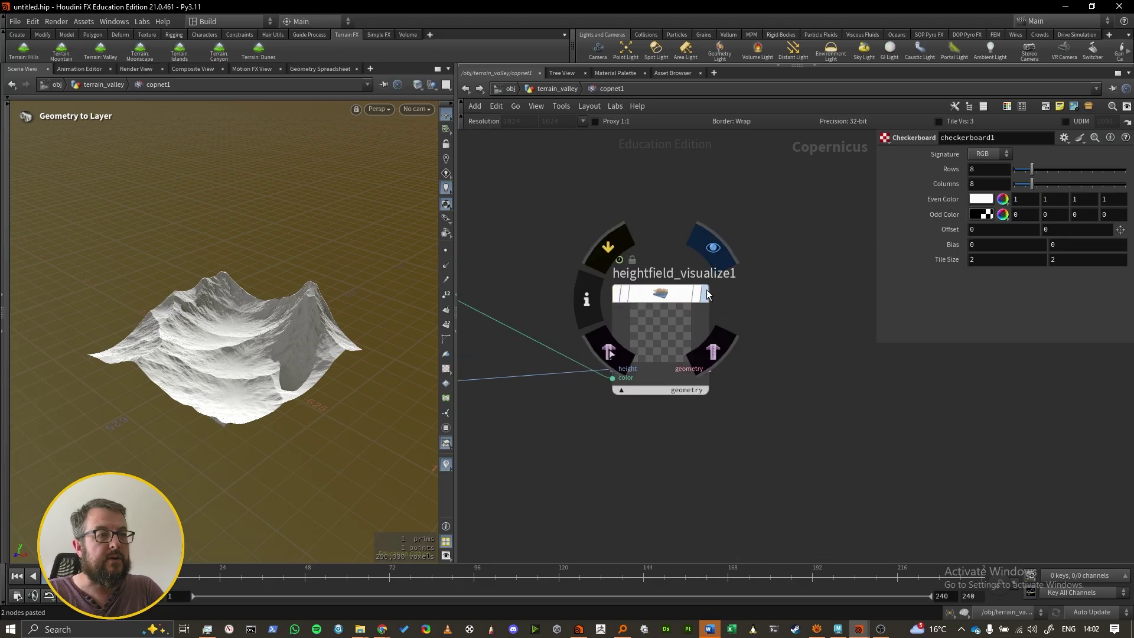
{"action": "left_click", "coordinate": [700, 292]}
{"action": "scroll", "coordinate": [271, 320], "scroll_direction": "up", "scroll_amount": 5}
{"action": "mouse_move", "coordinate": [270, 320]}
{"action": "left_mouse_down"}
{"action": "mouse_move", "coordinate": [273, 375]}
{"action": "mouse_move", "coordinate": [271, 304]}
{"action": "left_mouse_up"}
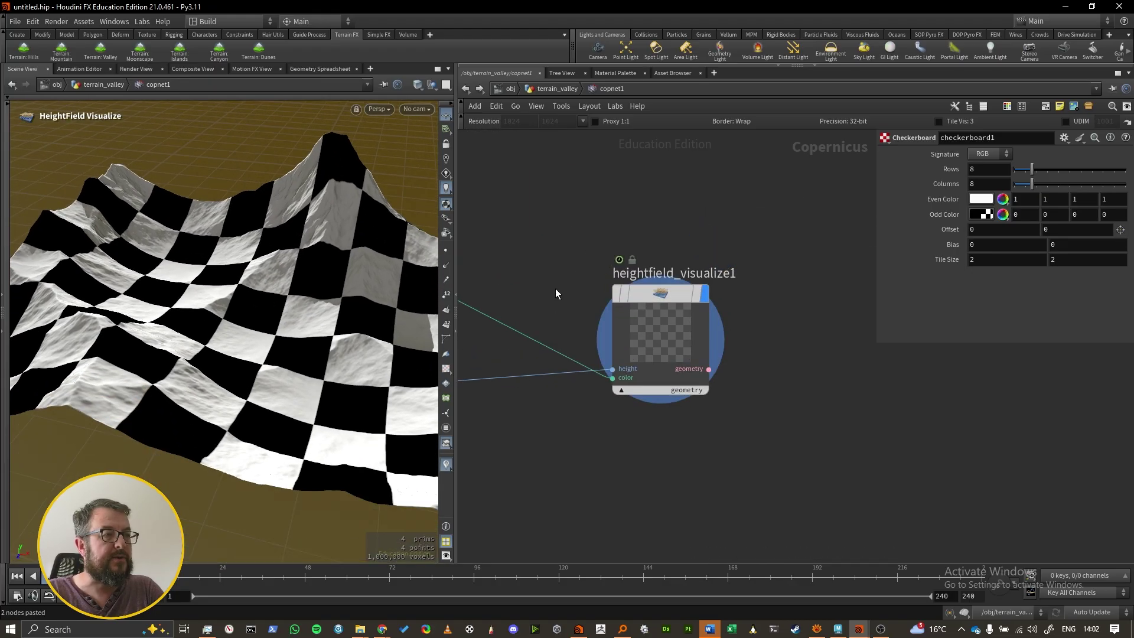
- Set the checkerboard's rows and columns to 64 and look over the pattern on the terrain
{"action": "middle_click_drag", "start_coordinate": [561, 304], "coordinate": [829, 436]}
{"action": "double_click", "coordinate": [981, 170]}
{"action": "type", "text": "6"}
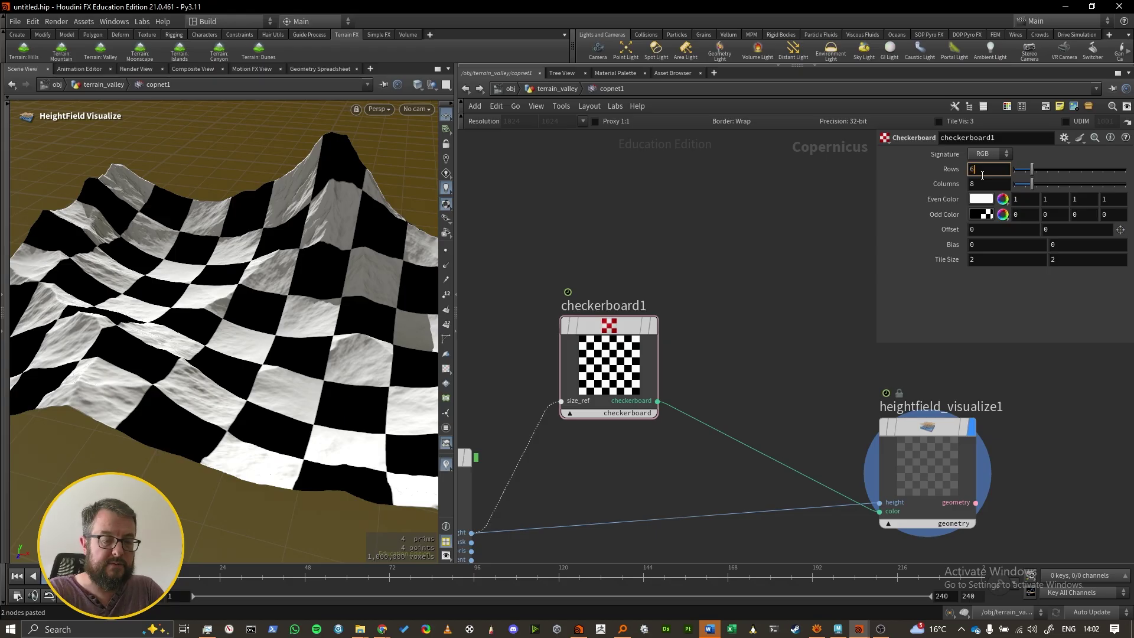
{"action": "type", "text": "4"}
{"action": "key", "text": "Tab"}
{"action": "key", "text": "Return"}
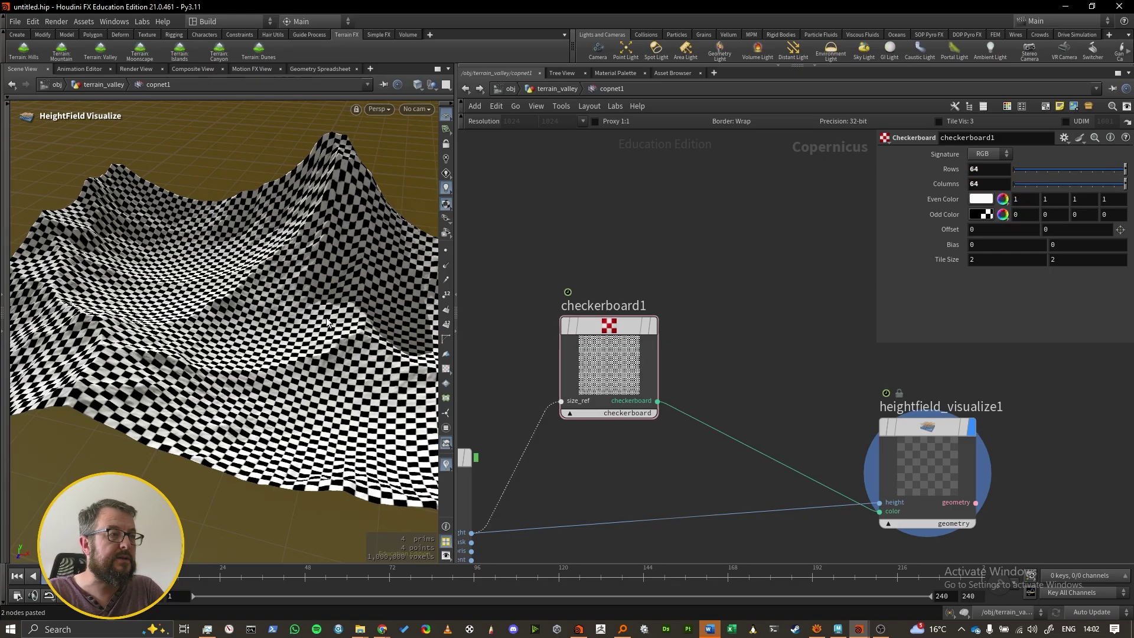
{"action": "left_click_drag", "start_coordinate": [206, 291], "coordinate": [201, 349], "text": "alt"}
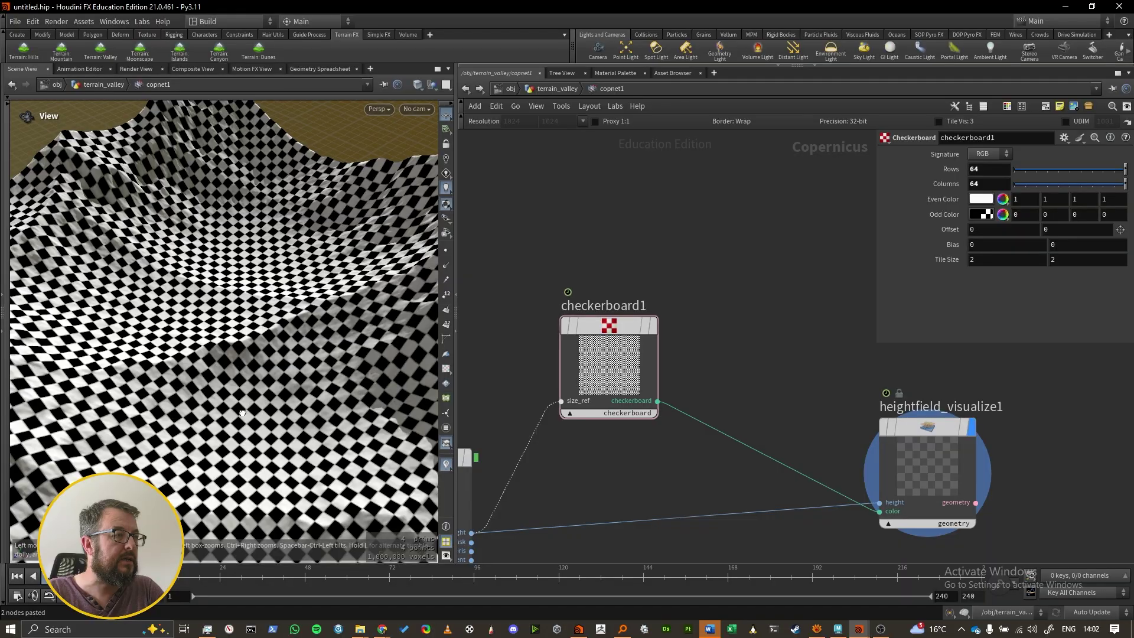
{"action": "left_click_drag", "start_coordinate": [243, 413], "coordinate": [253, 400]}
{"action": "key", "text": "Return"}
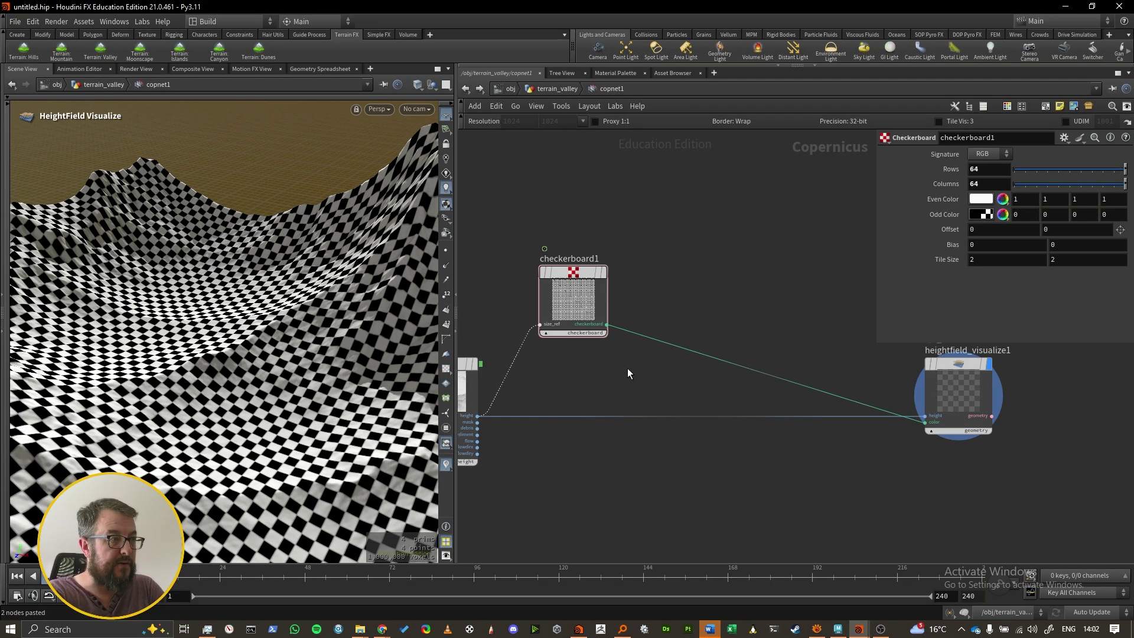
- Add a Channel Join node below the checkerboard, between geotolayer1 and heightfield_visualize1
{"action": "key", "text": "Tab"}
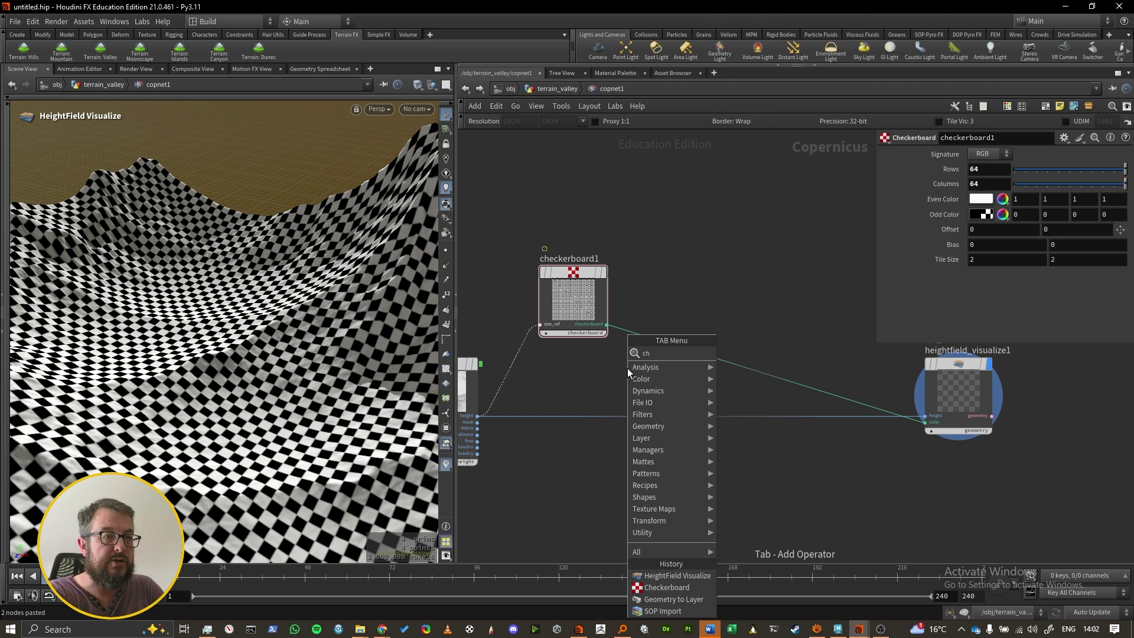
{"action": "type", "text": "chann"}
{"action": "key", "text": "Down"}
{"action": "key", "text": "Return"}
{"action": "left_click", "coordinate": [588, 484]}
{"action": "scroll", "coordinate": [581, 461], "scroll_direction": "down", "scroll_amount": 1}
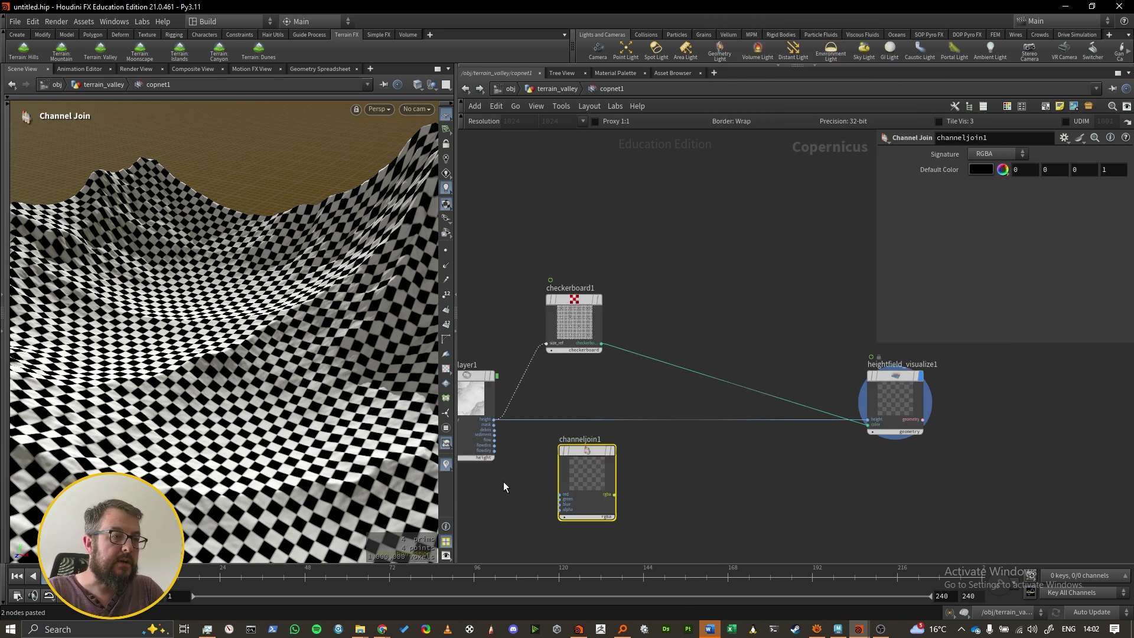
- Display geotolayer1 and preview its flow and flowdirx layers
{"action": "scroll", "coordinate": [504, 481], "scroll_direction": "up", "scroll_amount": 3}
{"action": "middle_click_drag", "start_coordinate": [500, 353], "coordinate": [575, 342]}
{"action": "left_click", "coordinate": [558, 293]}
{"action": "left_click", "coordinate": [549, 434]}
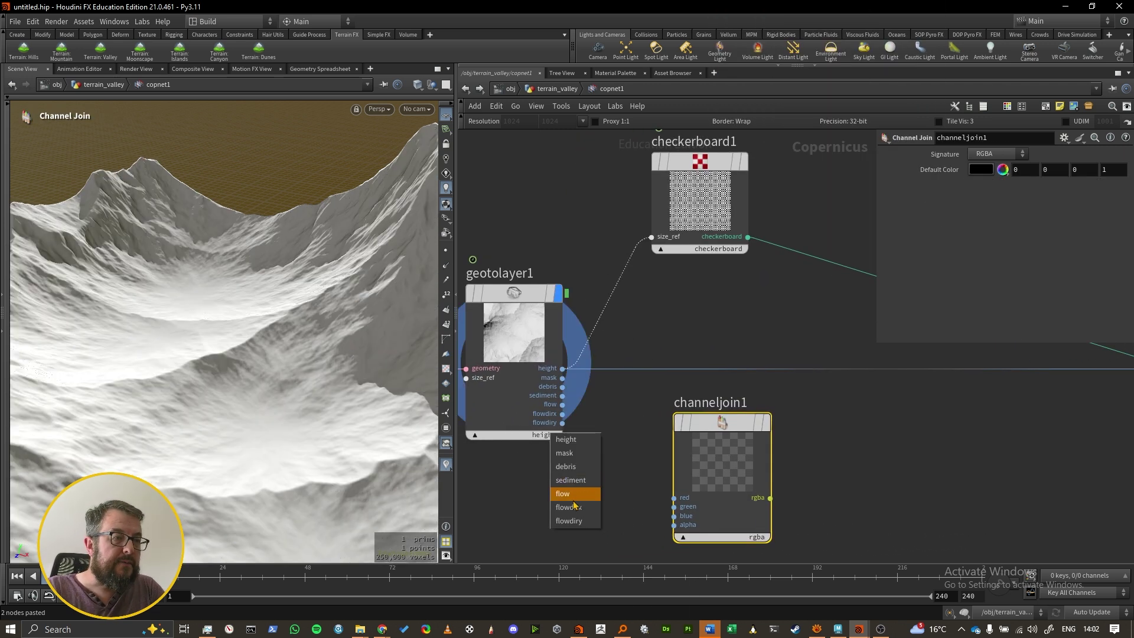
{"action": "left_click", "coordinate": [571, 495]}
{"action": "left_click", "coordinate": [546, 437]}
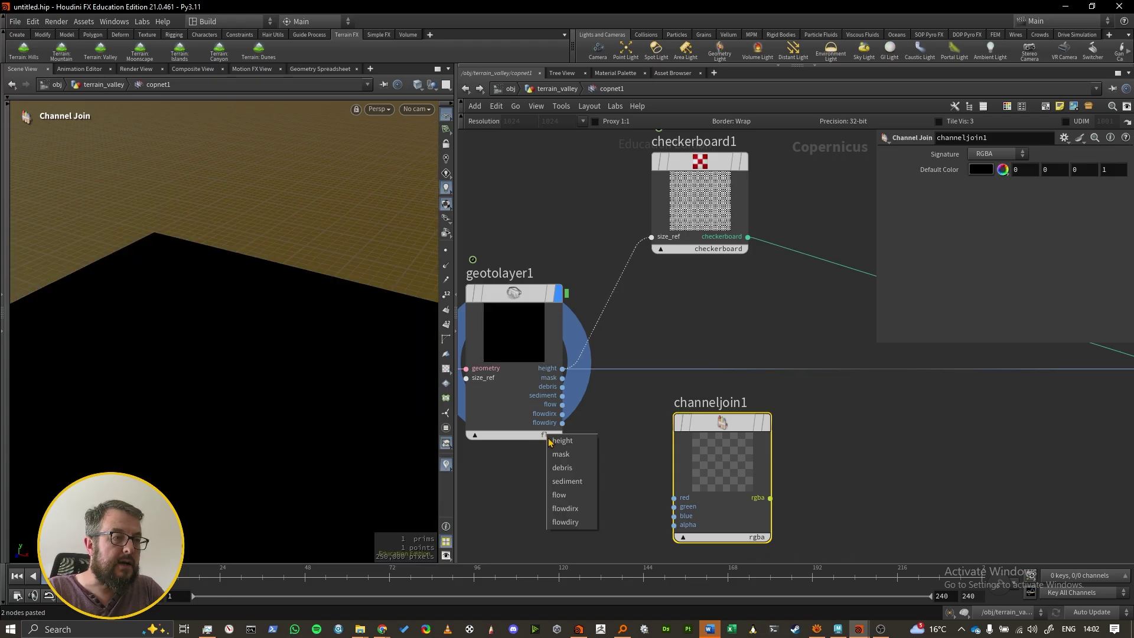
{"action": "left_click", "coordinate": [568, 506]}
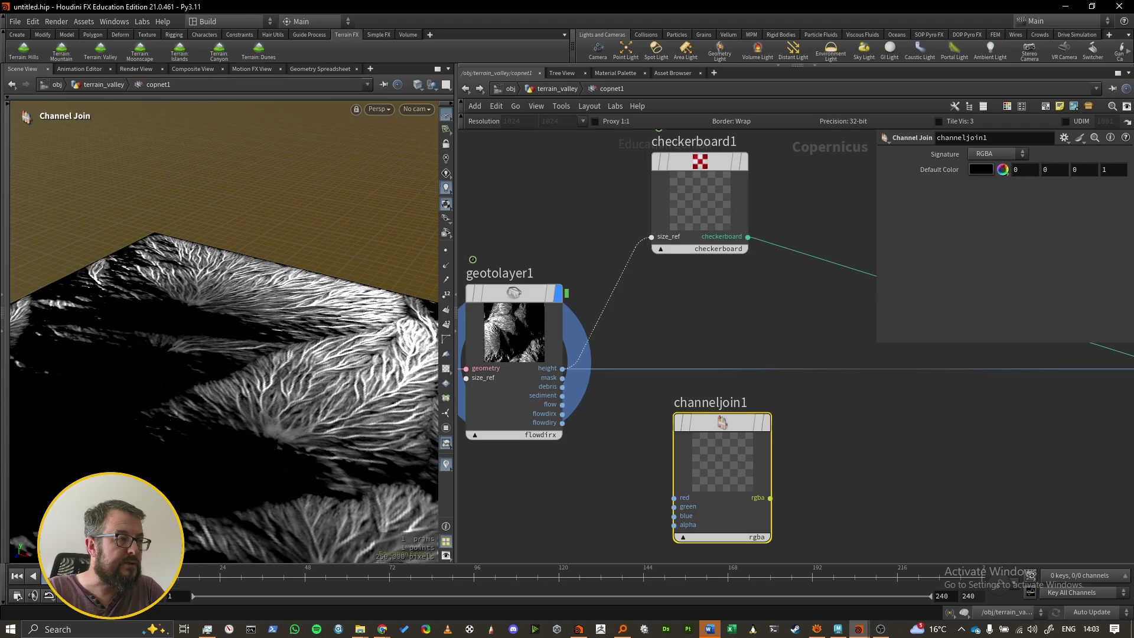
- Compare the flow layer of geotolayer1 with its flowdirx and flowdiry layers
{"action": "left_click", "coordinate": [546, 435]}
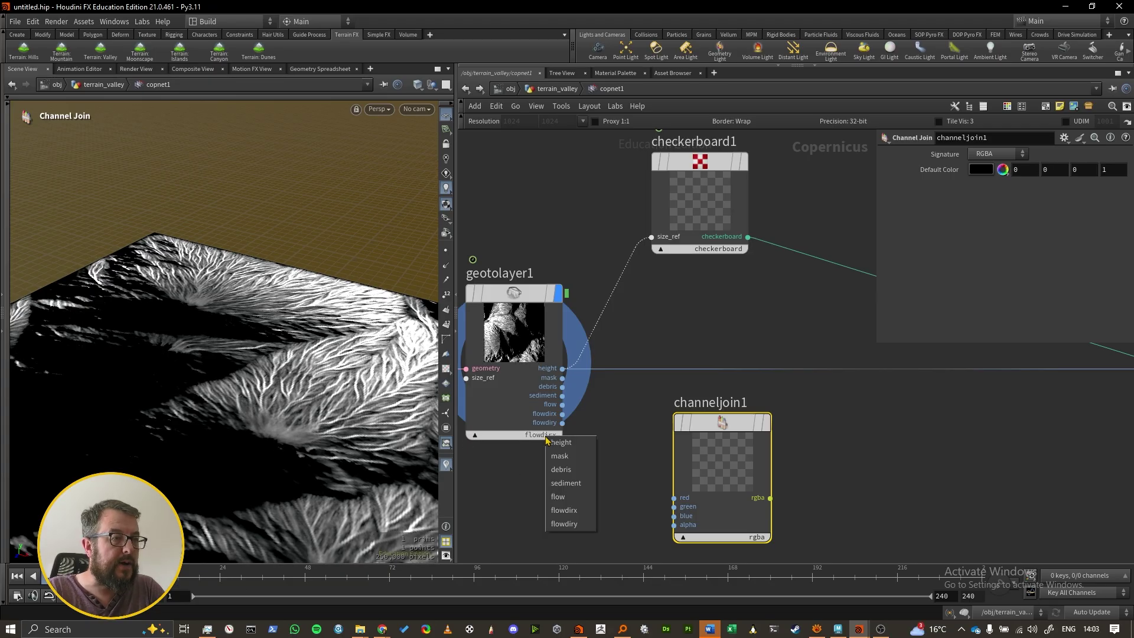
{"action": "left_click", "coordinate": [564, 499]}
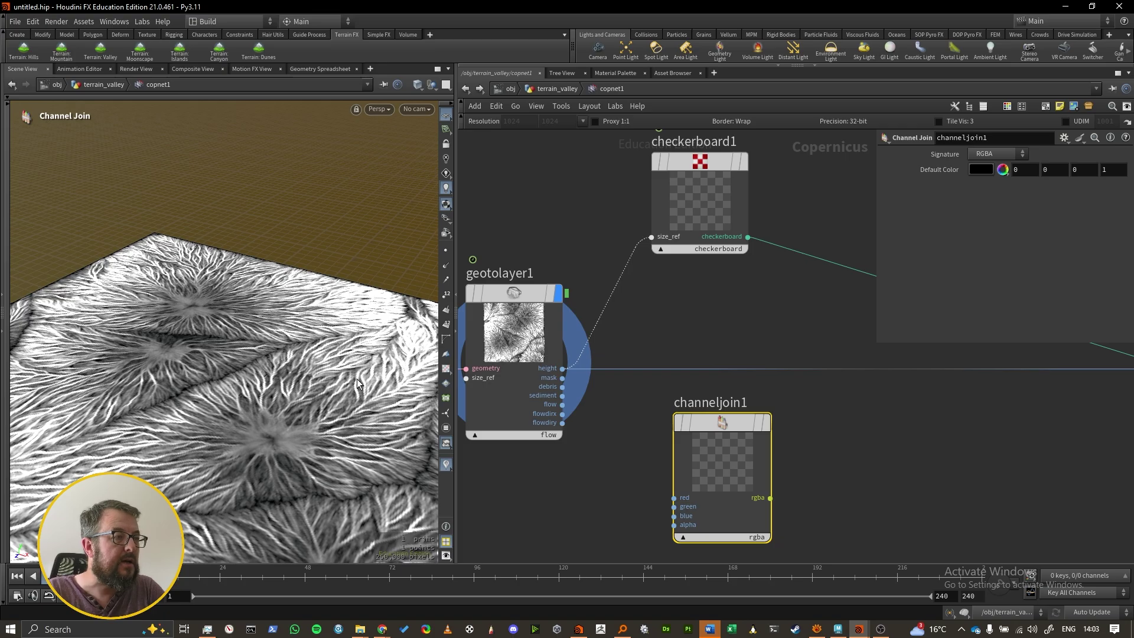
{"action": "left_click", "coordinate": [546, 436]}
{"action": "left_click", "coordinate": [572, 511]}
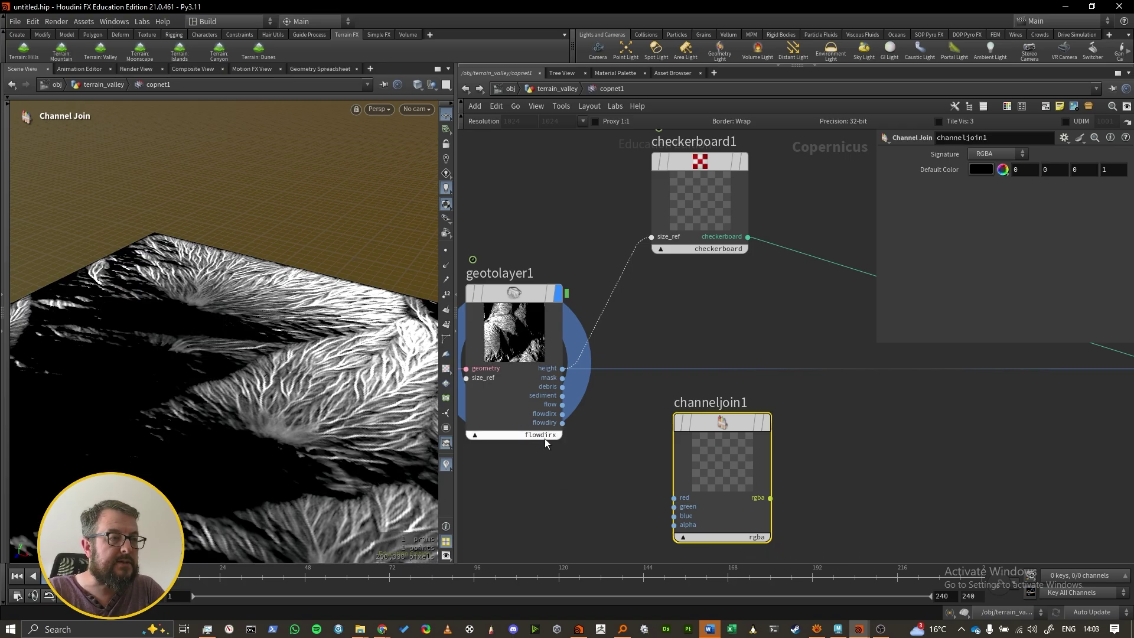
{"action": "left_click", "coordinate": [545, 437]}
{"action": "left_click", "coordinate": [563, 523]}
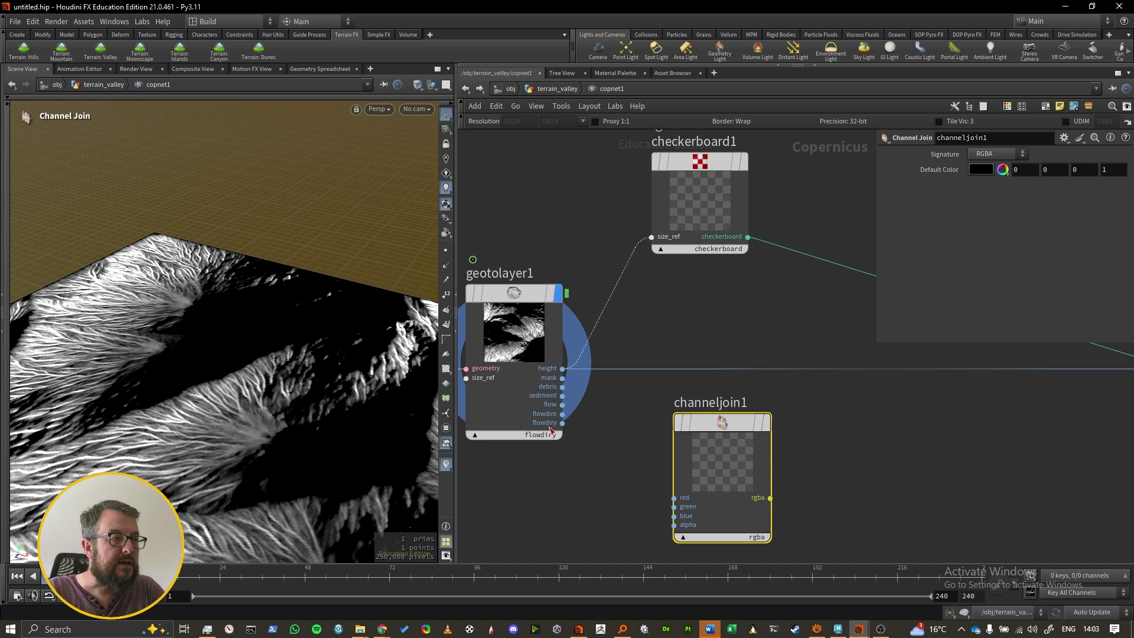
- Connect flowdirx and flowdiry of geotolayer1 to the red and green inputs of channeljoin1 and display the result
{"action": "left_click_drag", "start_coordinate": [709, 453], "coordinate": [707, 438]}
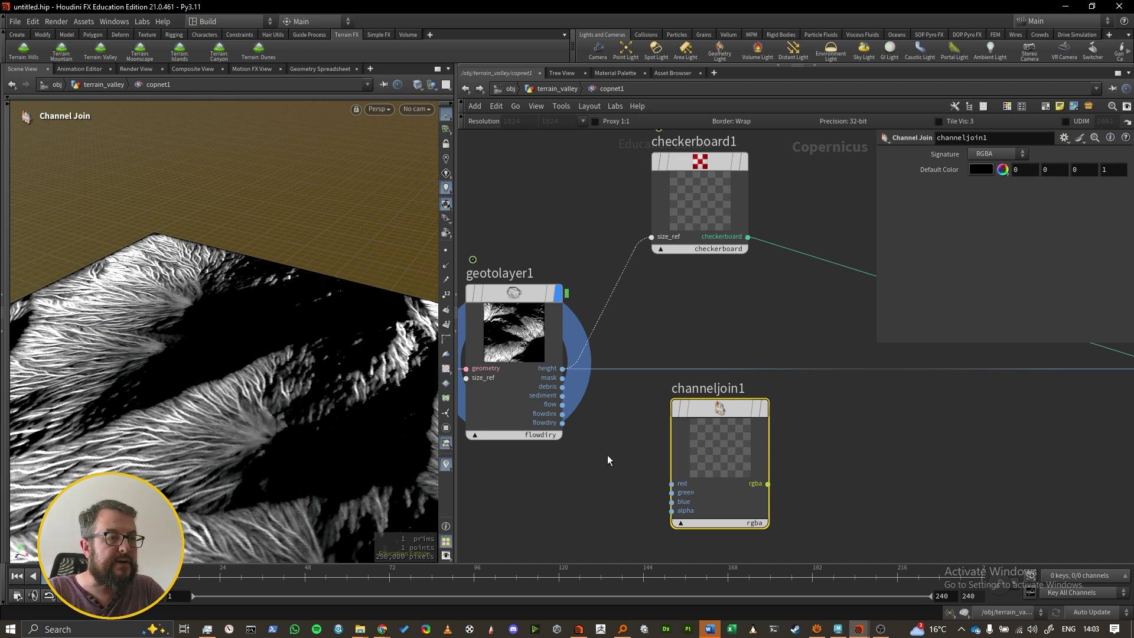
{"action": "left_click", "coordinate": [562, 414]}
{"action": "left_click", "coordinate": [672, 483]}
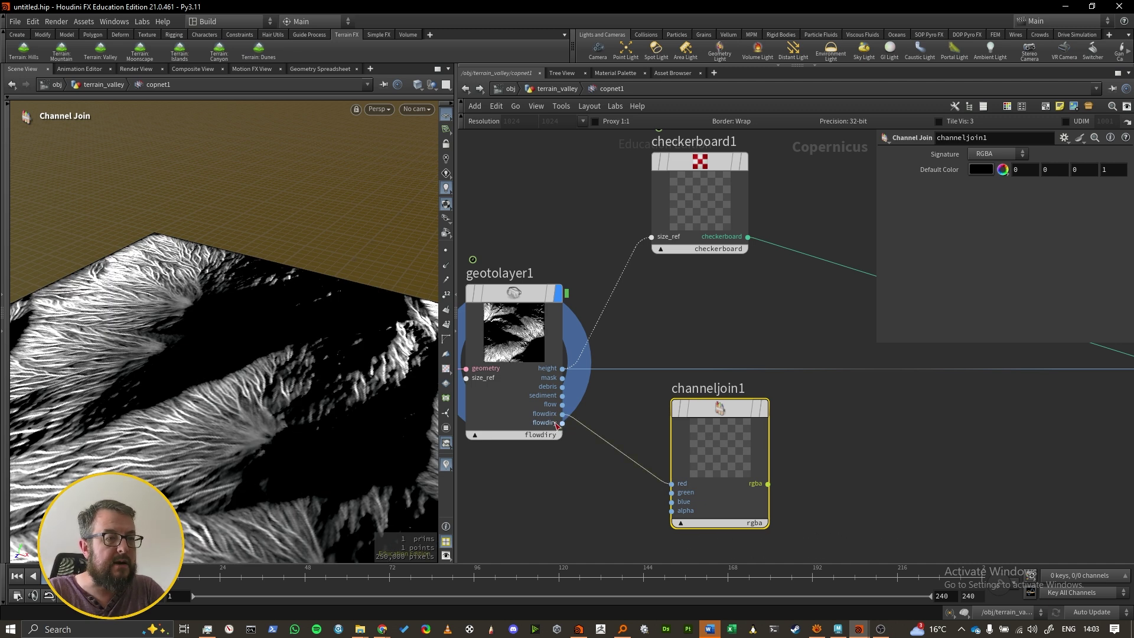
{"action": "left_click", "coordinate": [562, 423]}
{"action": "left_click", "coordinate": [671, 492]}
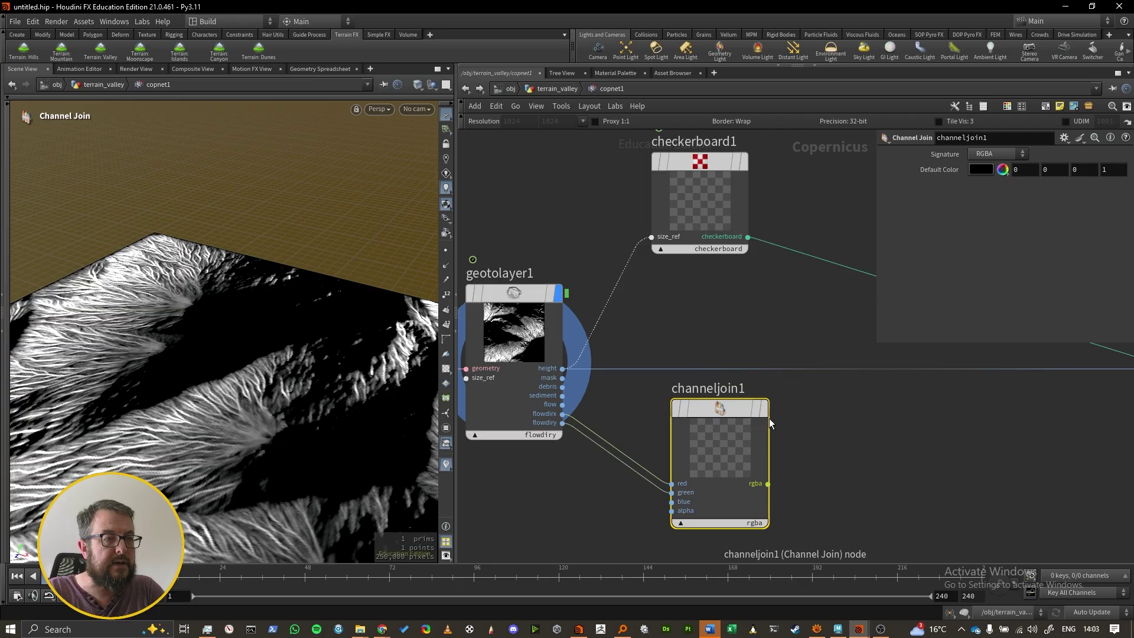
{"action": "left_click", "coordinate": [764, 408]}
{"action": "left_click_drag", "start_coordinate": [295, 254], "coordinate": [320, 290], "text": "alt"}
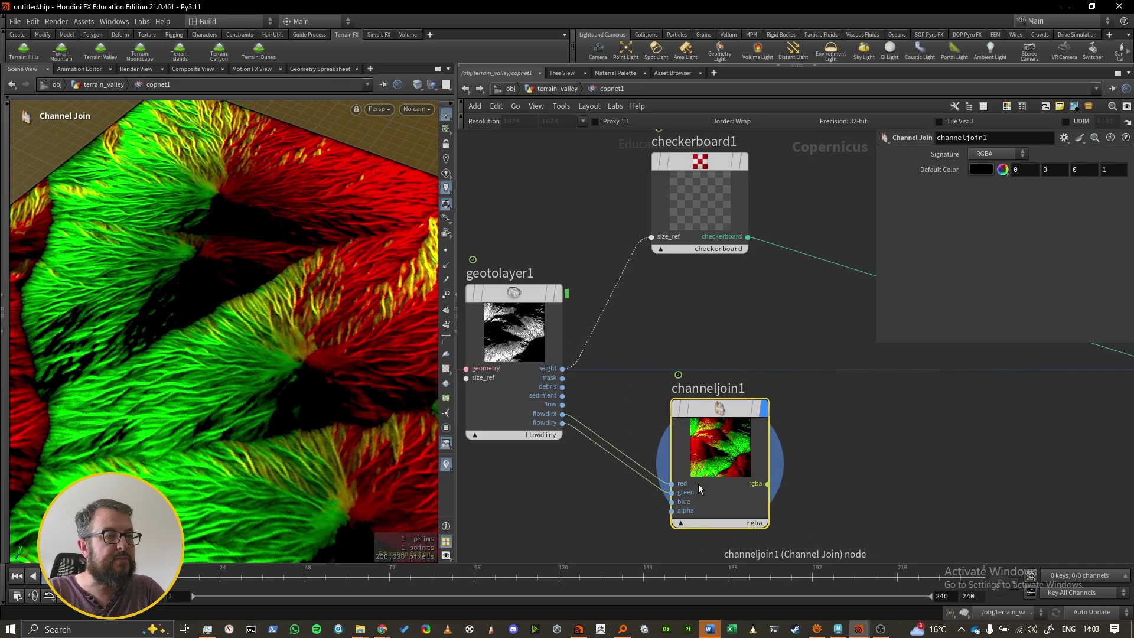
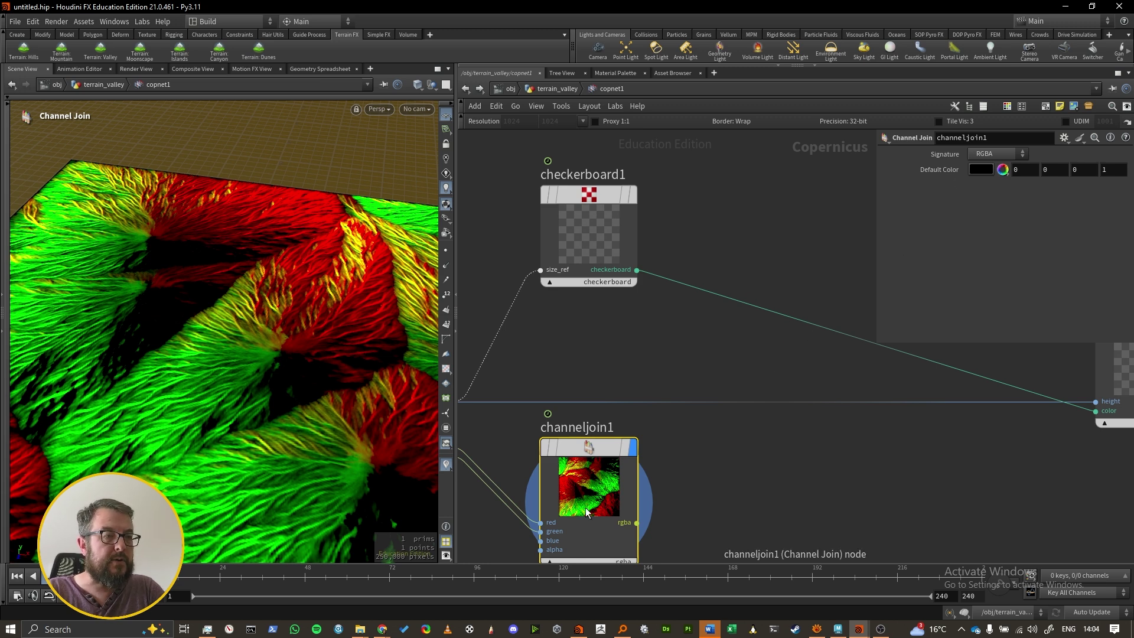
- Set the signature of channeljoin1 to UV
{"action": "left_click", "coordinate": [1008, 155]}
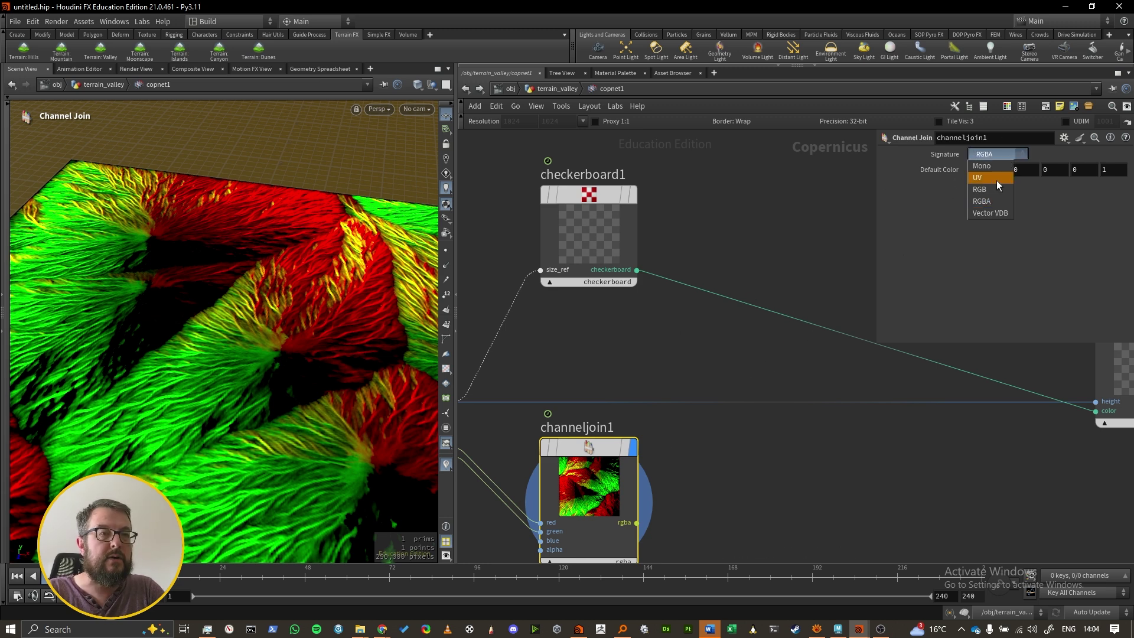
{"action": "left_click", "coordinate": [997, 180]}
{"action": "mouse_move", "coordinate": [980, 208]}
{"action": "middle_mouse_down"}
{"action": "mouse_move", "coordinate": [807, 336]}
{"action": "mouse_move", "coordinate": [767, 404]}
{"action": "middle_mouse_up"}
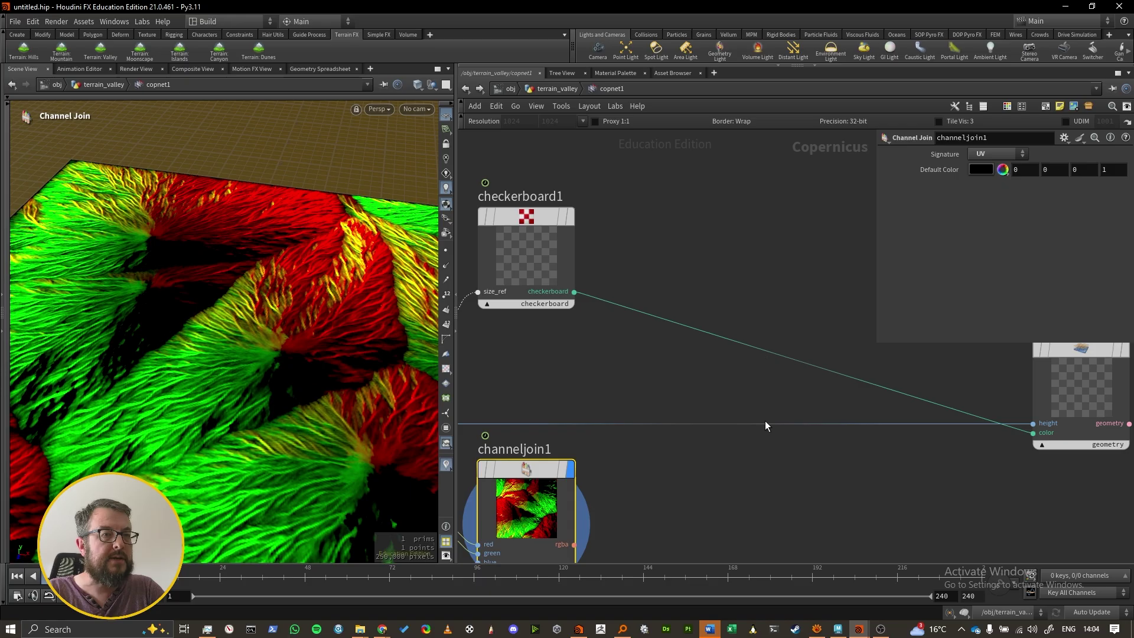
- Add a Distort node with the checkerboard as its source and the channeljoin1 output as its dir input
{"action": "key", "text": "Tab"}
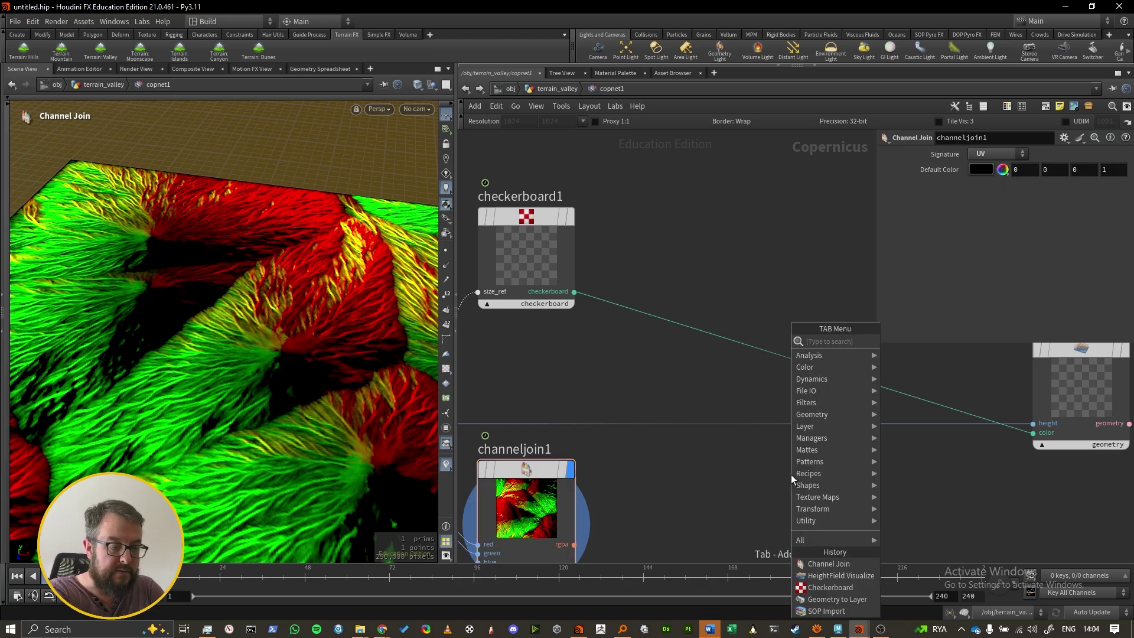
{"action": "type", "text": "disto"}
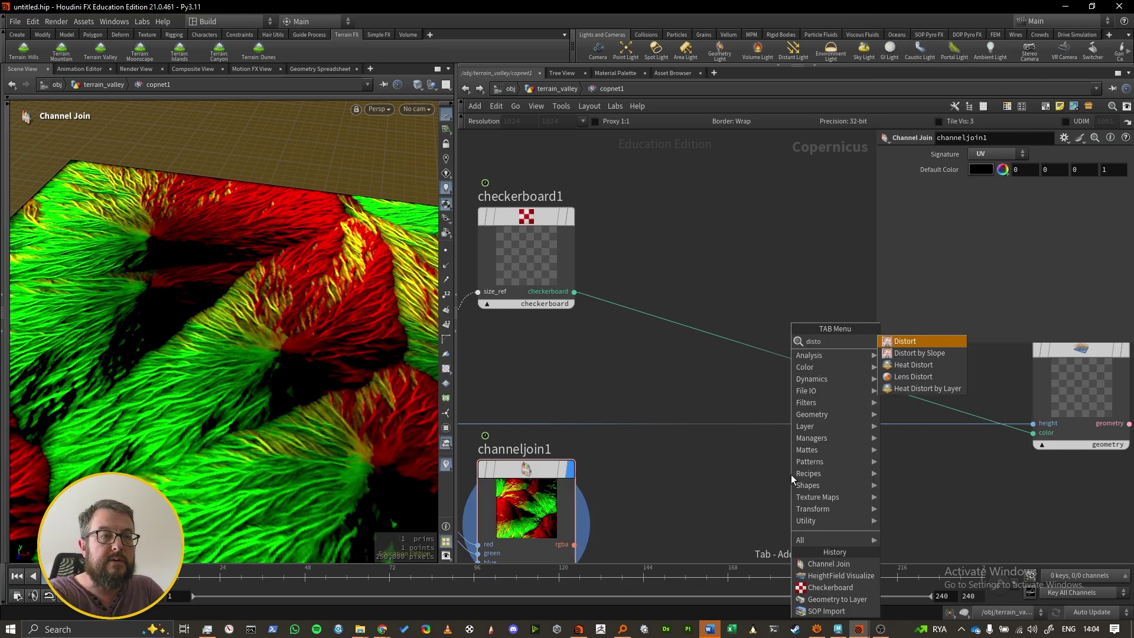
{"action": "key", "text": "Return"}
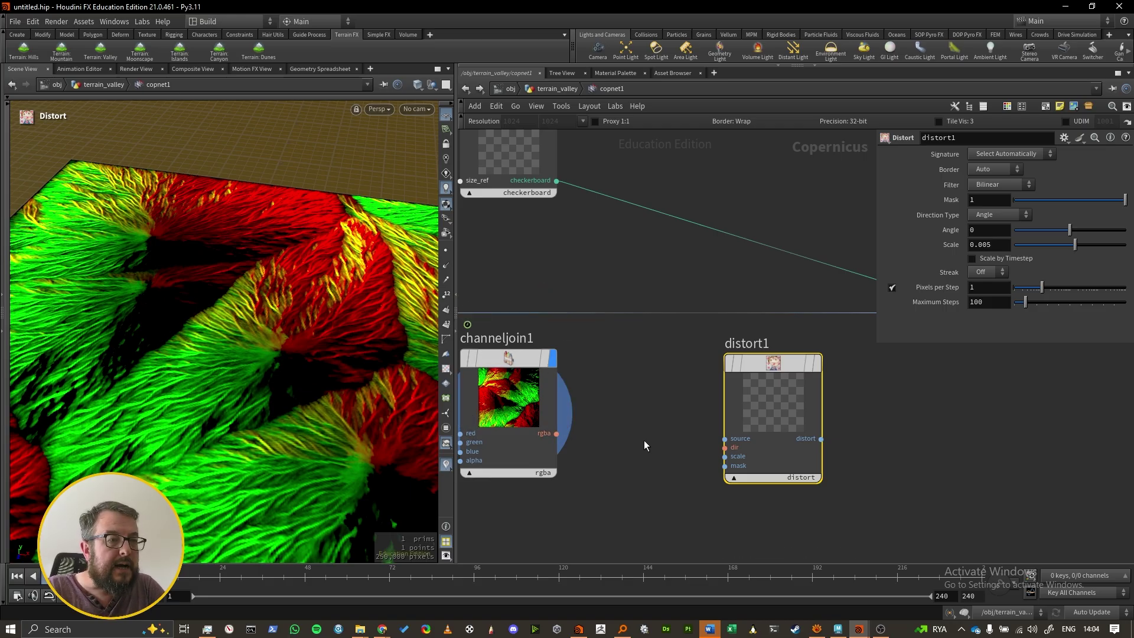
{"action": "left_click_drag", "start_coordinate": [557, 434], "coordinate": [726, 447]}
{"action": "left_click_drag", "start_coordinate": [517, 406], "coordinate": [525, 429]}
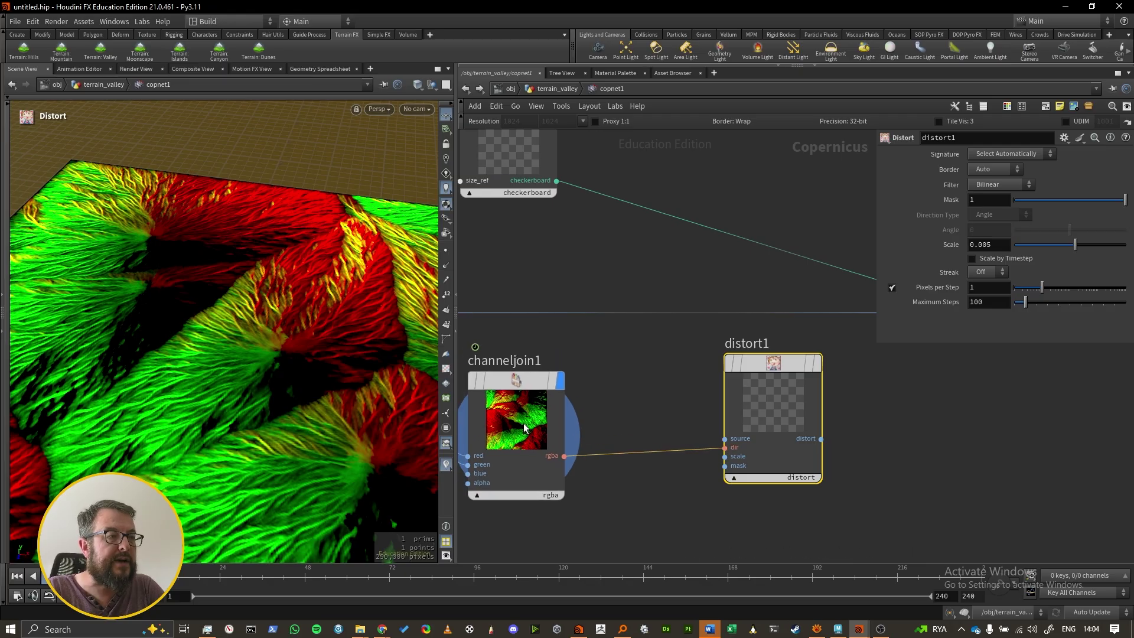
{"action": "left_click_drag", "start_coordinate": [557, 181], "coordinate": [725, 438]}
- Connect the distort1 output to the color input of heightfield_visualize1 and display the distorted checkerboard on the terrain
{"action": "middle_click_drag", "start_coordinate": [850, 440], "coordinate": [592, 497]}
{"action": "left_click", "coordinate": [731, 448]}
{"action": "left_click", "coordinate": [711, 414]}
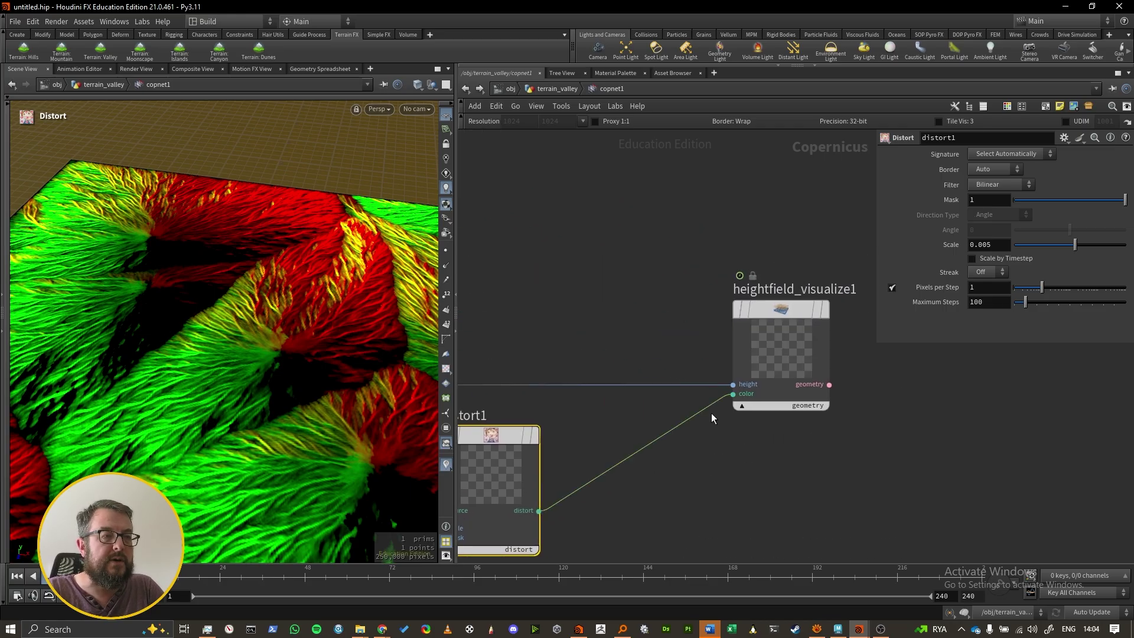
{"action": "left_click", "coordinate": [826, 312]}
{"action": "left_click", "coordinate": [746, 310]}
{"action": "left_click_drag", "start_coordinate": [260, 319], "coordinate": [317, 343], "text": "alt"}
{"action": "middle_click_drag", "start_coordinate": [481, 484], "coordinate": [602, 393]}
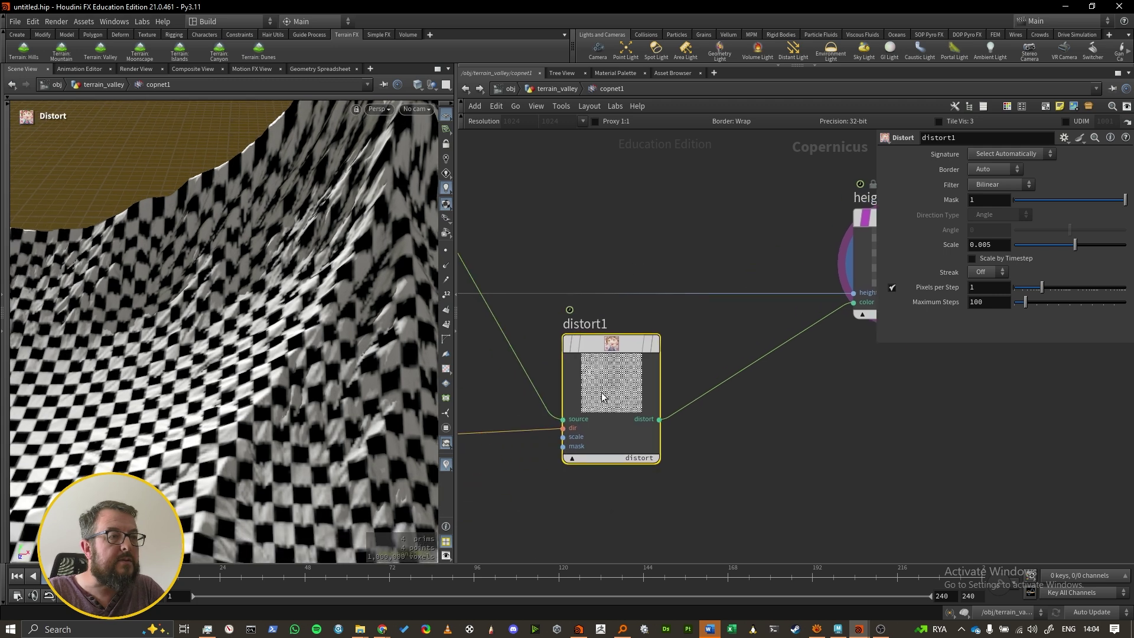
- Raise the scale of distort1 to 0.0176 and look over the pattern on the terrain
{"action": "mouse_move", "coordinate": [1076, 245]}
{"action": "left_mouse_down"}
{"action": "mouse_move", "coordinate": [1090, 247]}
{"action": "mouse_move", "coordinate": [1078, 246]}
{"action": "left_mouse_up"}
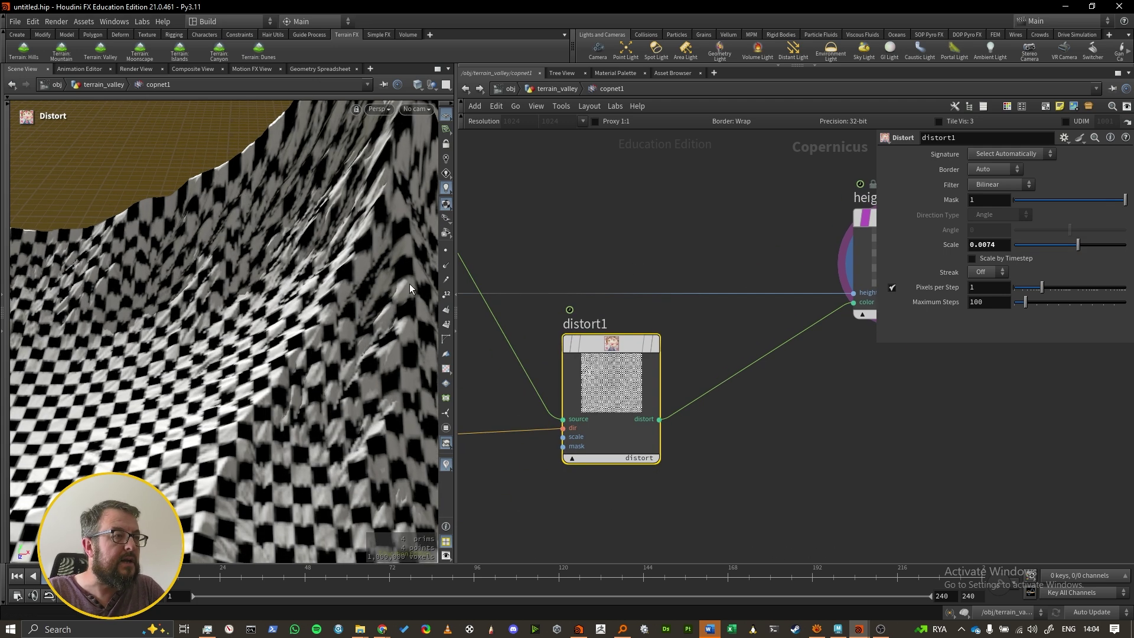
{"action": "left_click_drag", "start_coordinate": [410, 284], "coordinate": [162, 268], "text": "alt"}
{"action": "left_click_drag", "start_coordinate": [1078, 246], "coordinate": [1091, 253]}
{"action": "left_click_drag", "start_coordinate": [319, 378], "coordinate": [262, 260]}
{"action": "left_click_drag", "start_coordinate": [359, 267], "coordinate": [337, 336]}
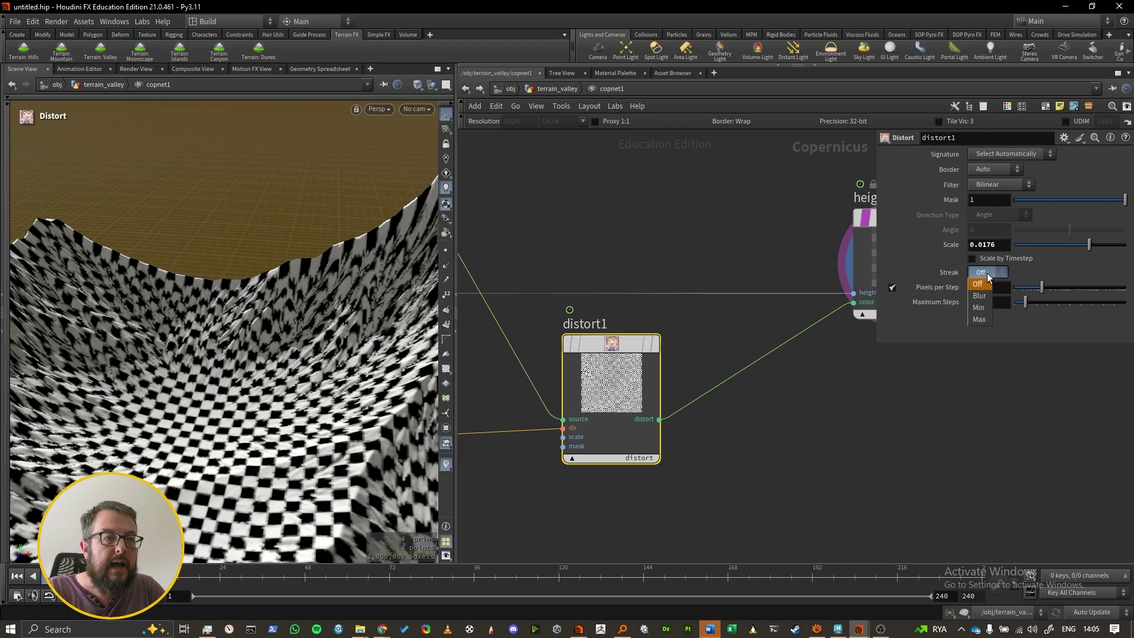
- Set the streak of distort1 to Blur, enable Scale by Timestep, and raise the scale to 2.2176
{"action": "left_click", "coordinate": [982, 296]}
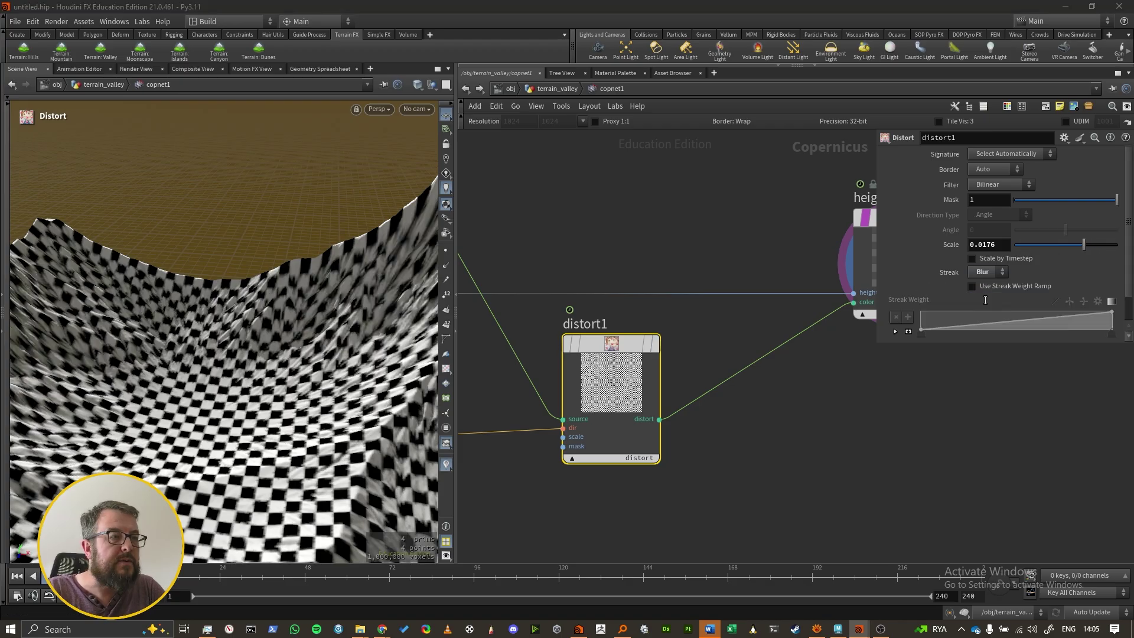
{"action": "left_click", "coordinate": [998, 257]}
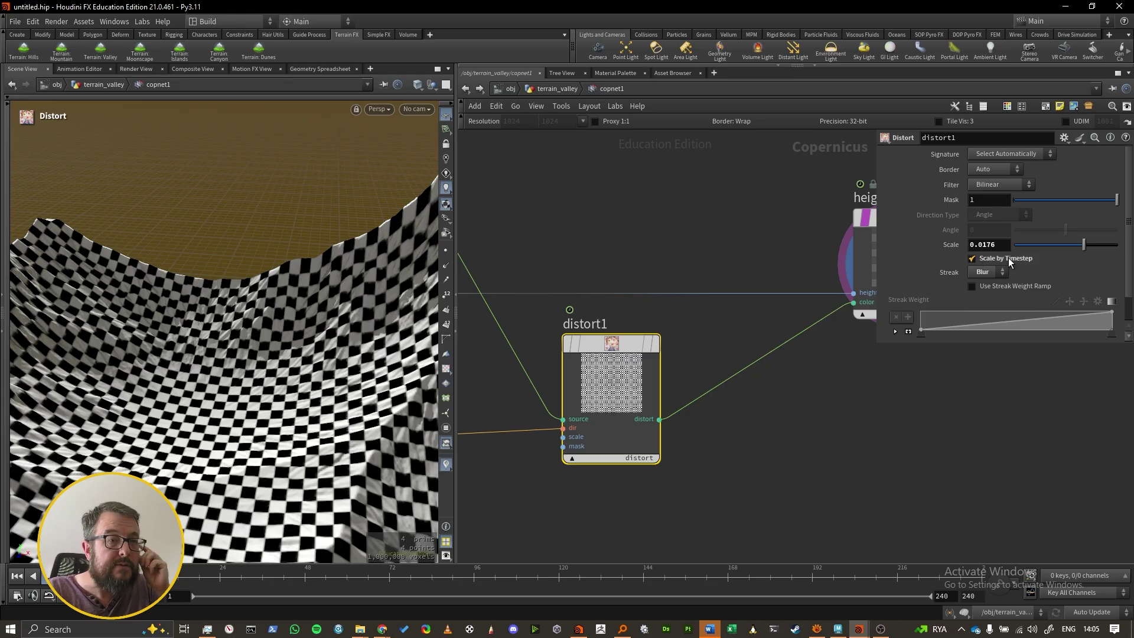
{"action": "middle_click_drag", "start_coordinate": [992, 247], "coordinate": [1112, 244]}
{"action": "middle_click_drag", "start_coordinate": [222, 311], "coordinate": [249, 251], "text": "alt"}
{"action": "left_click_drag", "start_coordinate": [237, 274], "coordinate": [331, 248], "text": "alt"}
- Move heightfield_visualize1 farther away from distort1 to make room between them
{"action": "scroll", "coordinate": [646, 250], "scroll_direction": "down", "scroll_amount": 3}
{"action": "left_click_drag", "start_coordinate": [618, 332], "coordinate": [604, 339]}
{"action": "middle_click_drag", "start_coordinate": [728, 235], "coordinate": [573, 233]}
{"action": "left_click_drag", "start_coordinate": [668, 265], "coordinate": [827, 252]}
{"action": "middle_click_drag", "start_coordinate": [582, 221], "coordinate": [696, 240]}
- Add a Flow Block between distort1 and heightfield_visualize1
{"action": "left_click", "coordinate": [694, 247]}
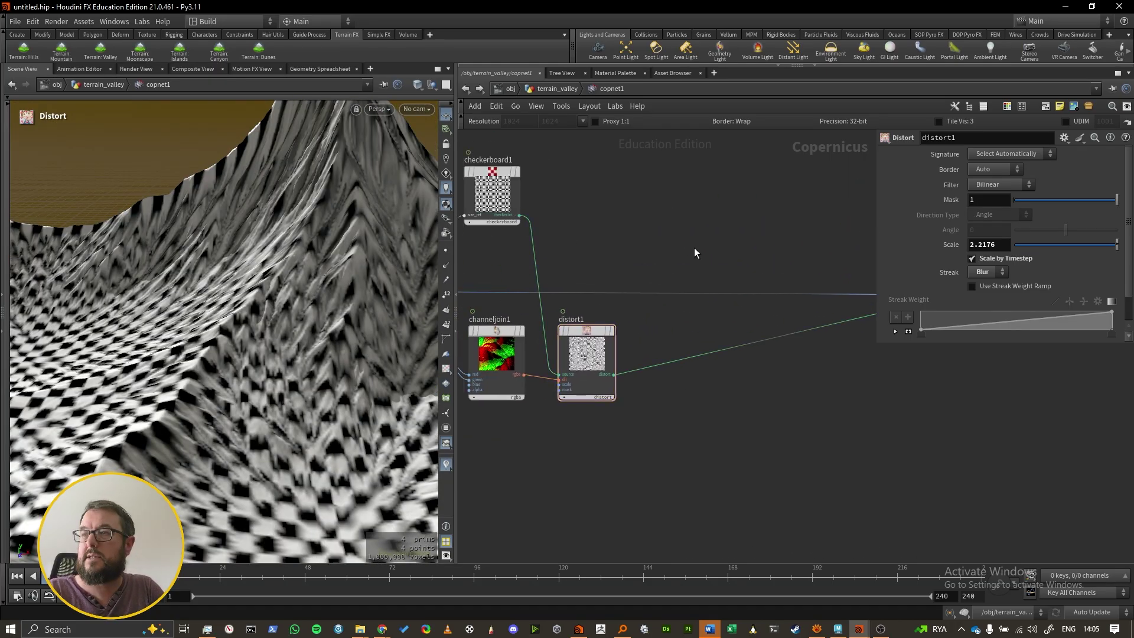
{"action": "key", "text": "Tab"}
{"action": "type", "text": "flo"}
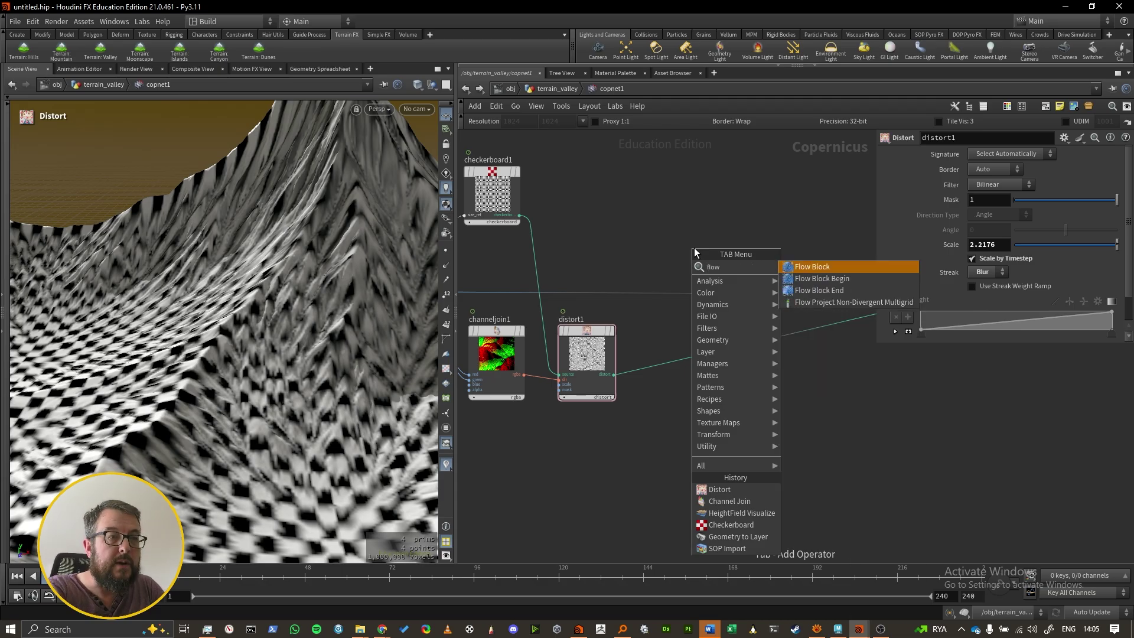
{"action": "key", "text": "Return"}
{"action": "left_click", "coordinate": [694, 248]}
{"action": "left_click_drag", "start_coordinate": [750, 235], "coordinate": [810, 242]}
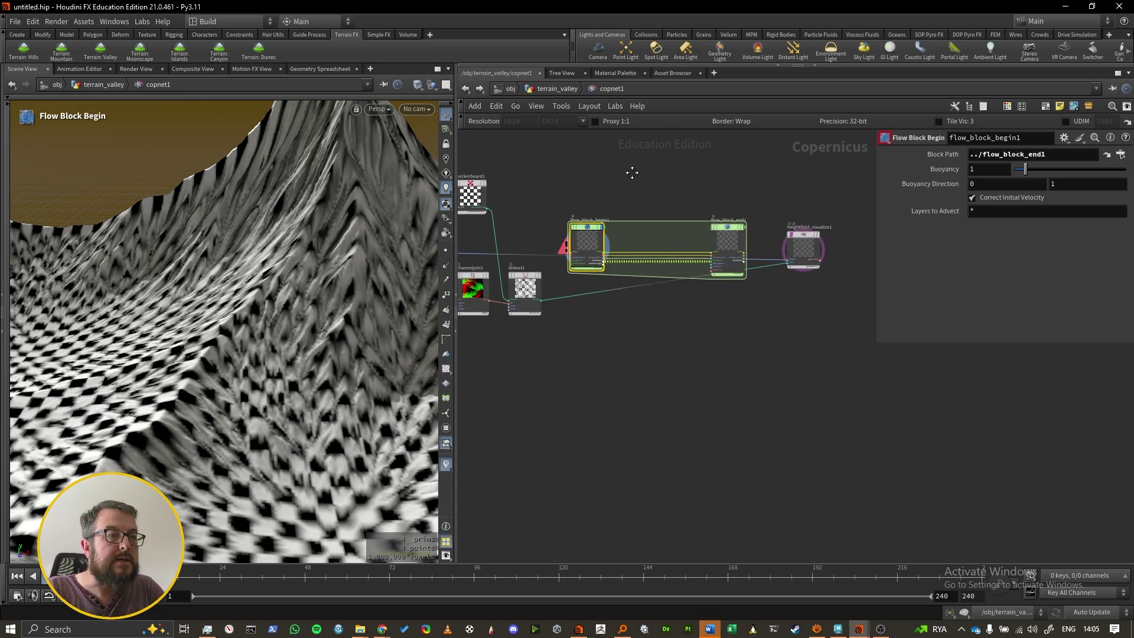
- Connect the checkerboard output to the color input of flow_block_begin1 and reposition distort1
{"action": "scroll", "coordinate": [580, 282], "scroll_direction": "up", "scroll_amount": 3}
{"action": "scroll", "coordinate": [528, 264], "scroll_direction": "up", "scroll_amount": 2}
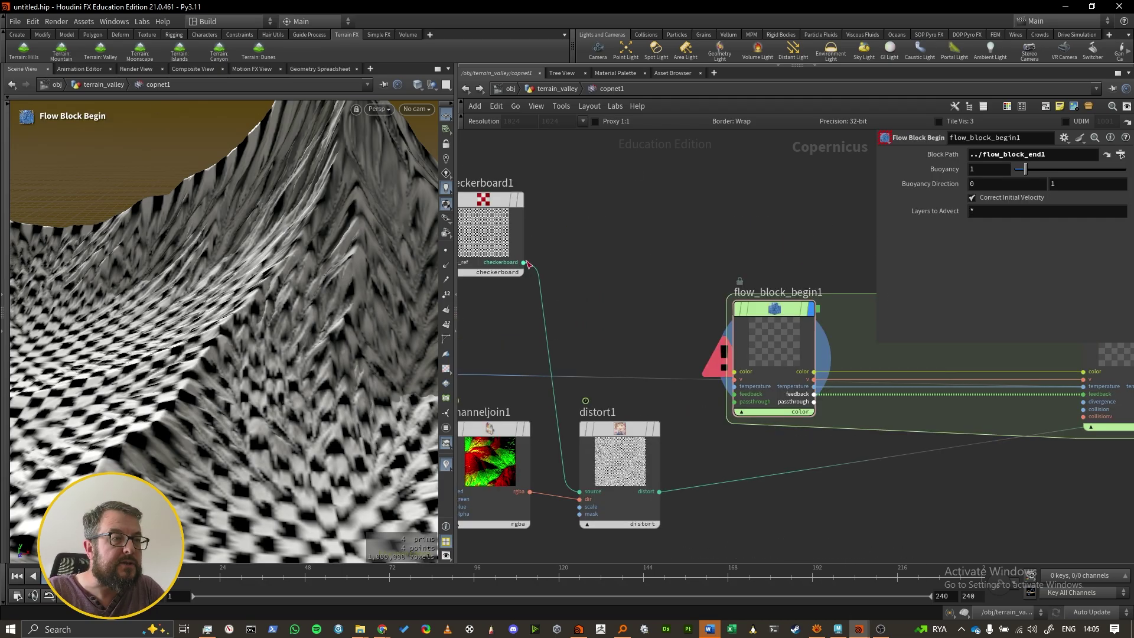
{"action": "left_click", "coordinate": [524, 262]}
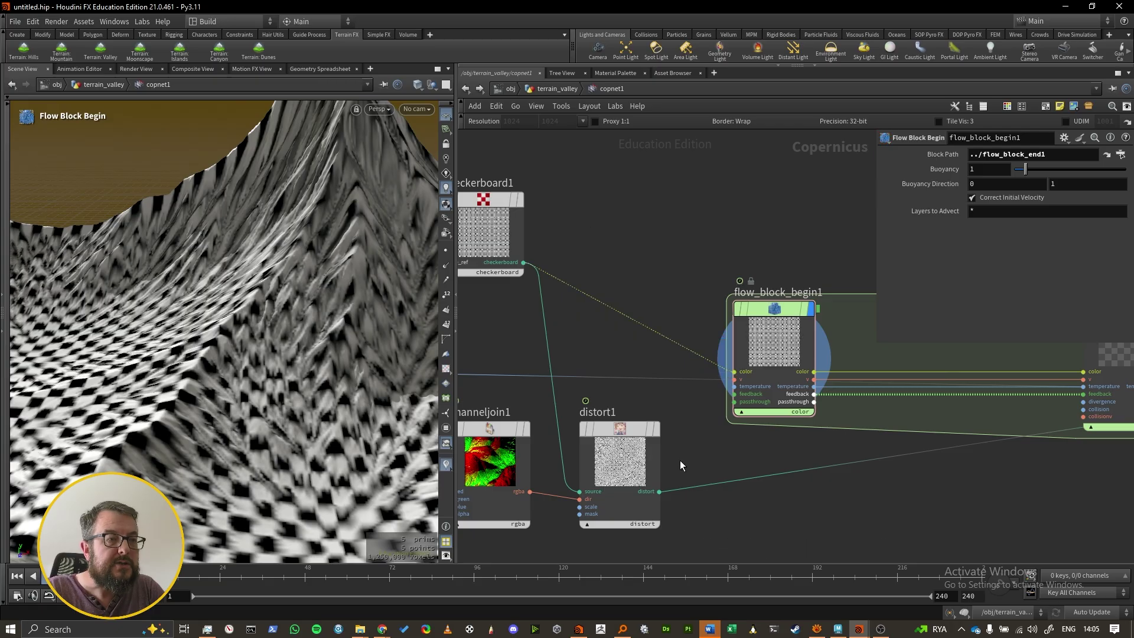
{"action": "middle_click_drag", "start_coordinate": [691, 445], "coordinate": [771, 465]}
{"action": "left_click_drag", "start_coordinate": [712, 472], "coordinate": [732, 515]}
{"action": "middle_click_drag", "start_coordinate": [756, 436], "coordinate": [717, 361]}
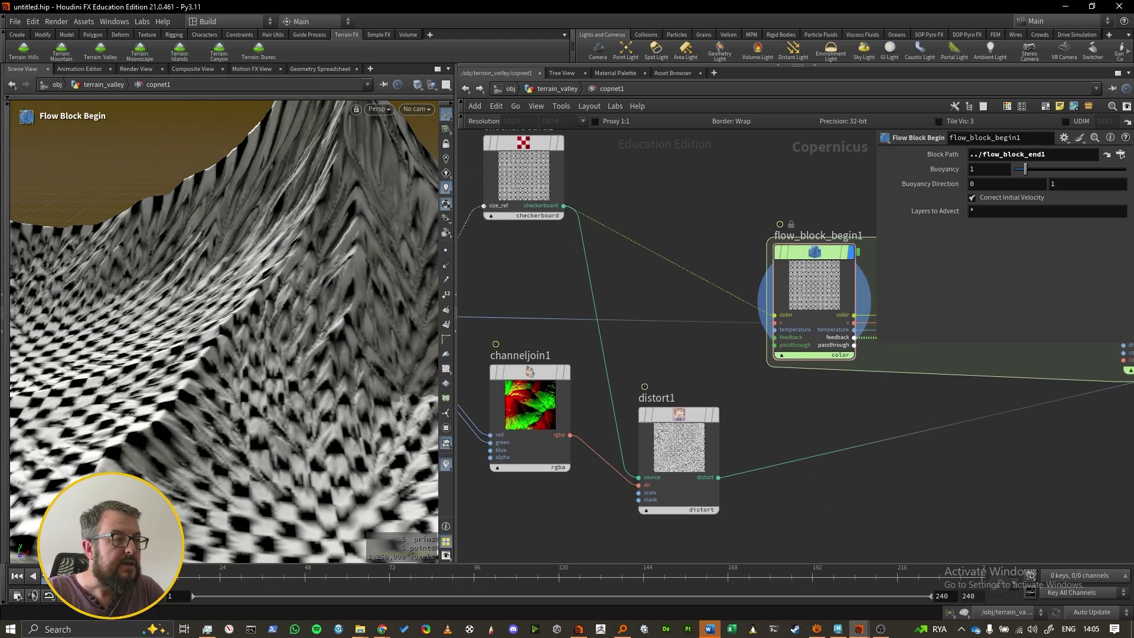
- Return to the first frame and connect the channeljoin1 output to the v input of flow_block_begin1
{"action": "left_click", "coordinate": [18, 577]}
{"action": "left_click", "coordinate": [571, 436]}
{"action": "left_click", "coordinate": [775, 323]}
{"action": "key", "text": "l"}
- Connect the color output of flow_block_end1 to the color input of heightfield_visualize1
{"action": "middle_click_drag", "start_coordinate": [784, 197], "coordinate": [495, 247]}
{"action": "left_click_drag", "start_coordinate": [786, 376], "coordinate": [737, 313]}
{"action": "left_click", "coordinate": [758, 325]}
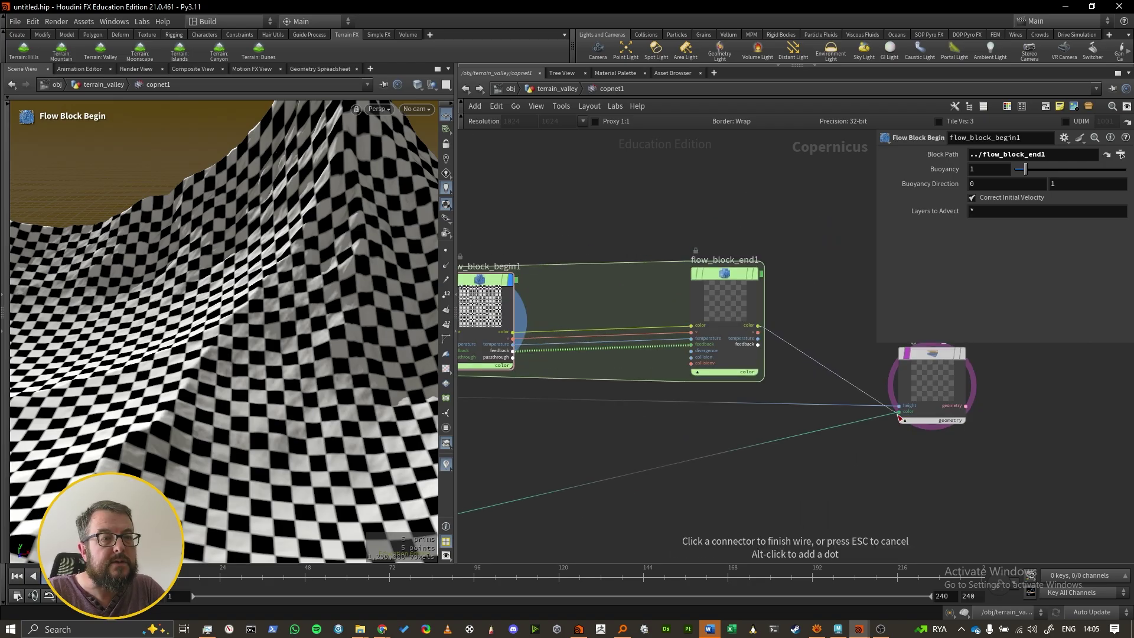
{"action": "left_click", "coordinate": [899, 412]}
- Tidy the positions of heightfield_visualize1 and flow_block_begin1 and return the timeline to the first frame
{"action": "left_click_drag", "start_coordinate": [936, 366], "coordinate": [841, 374]}
{"action": "middle_click_drag", "start_coordinate": [841, 375], "coordinate": [943, 384]}
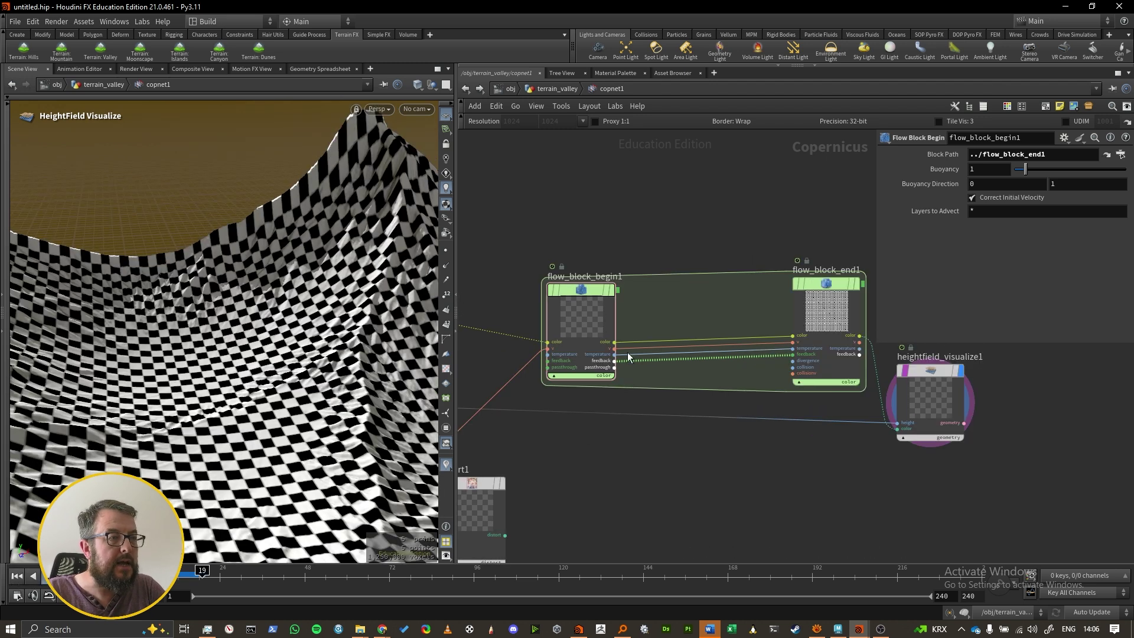
{"action": "left_click_drag", "start_coordinate": [572, 319], "coordinate": [569, 313]}
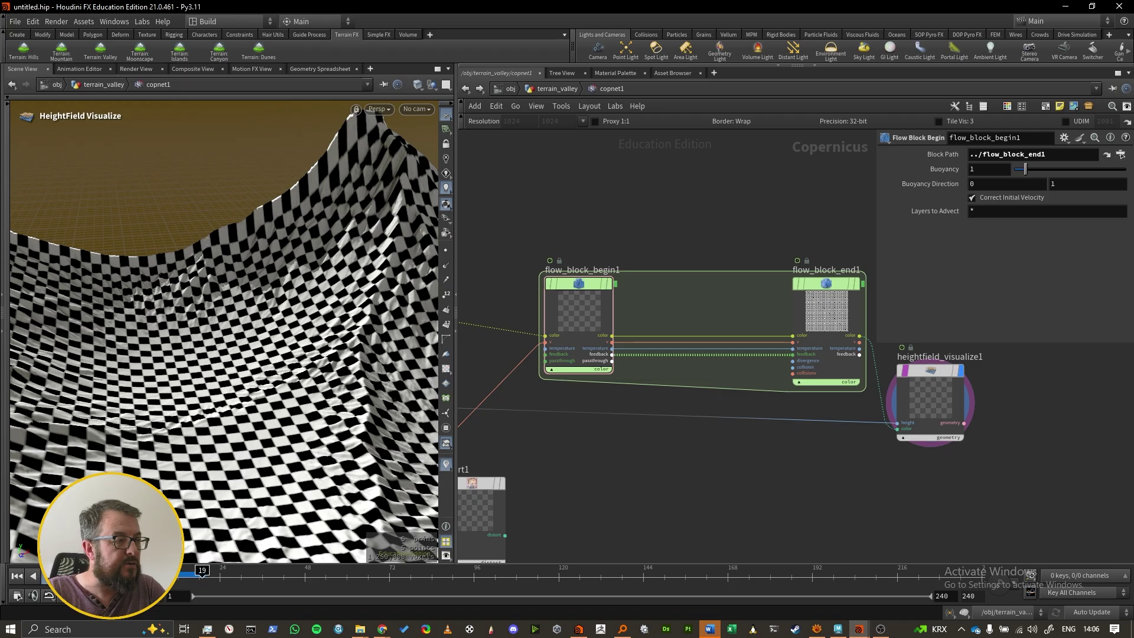
{"action": "left_click", "coordinate": [18, 583]}
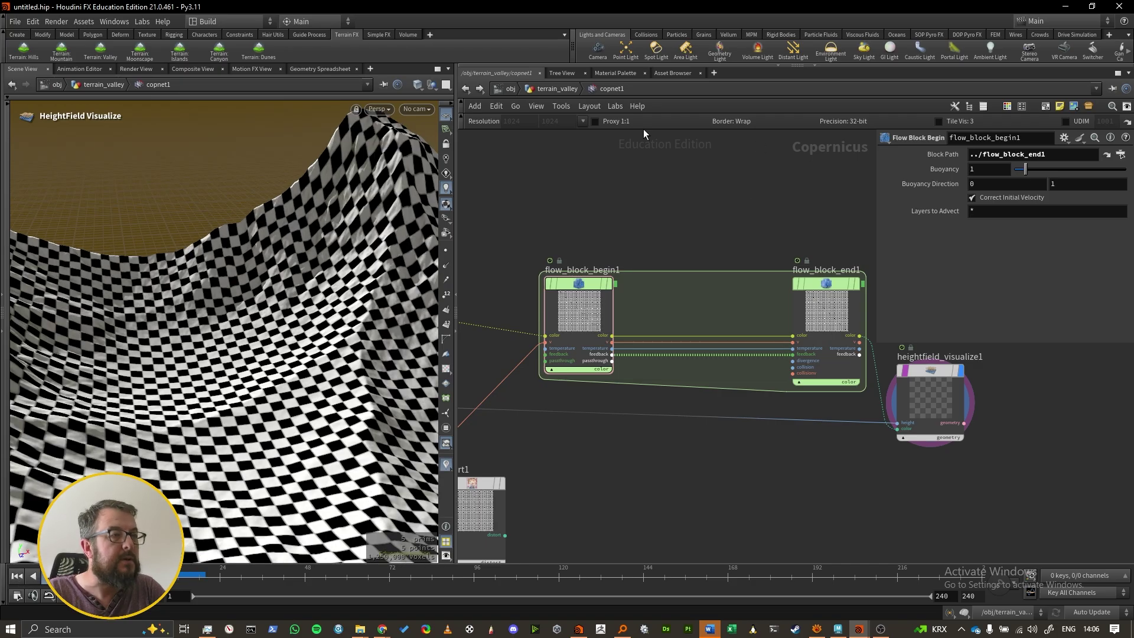
- Display heightfield_erode1 in the terrain_valley network and freeze its erosion simulation at frame 5
{"action": "left_click", "coordinate": [549, 92]}
{"action": "left_click", "coordinate": [569, 349]}
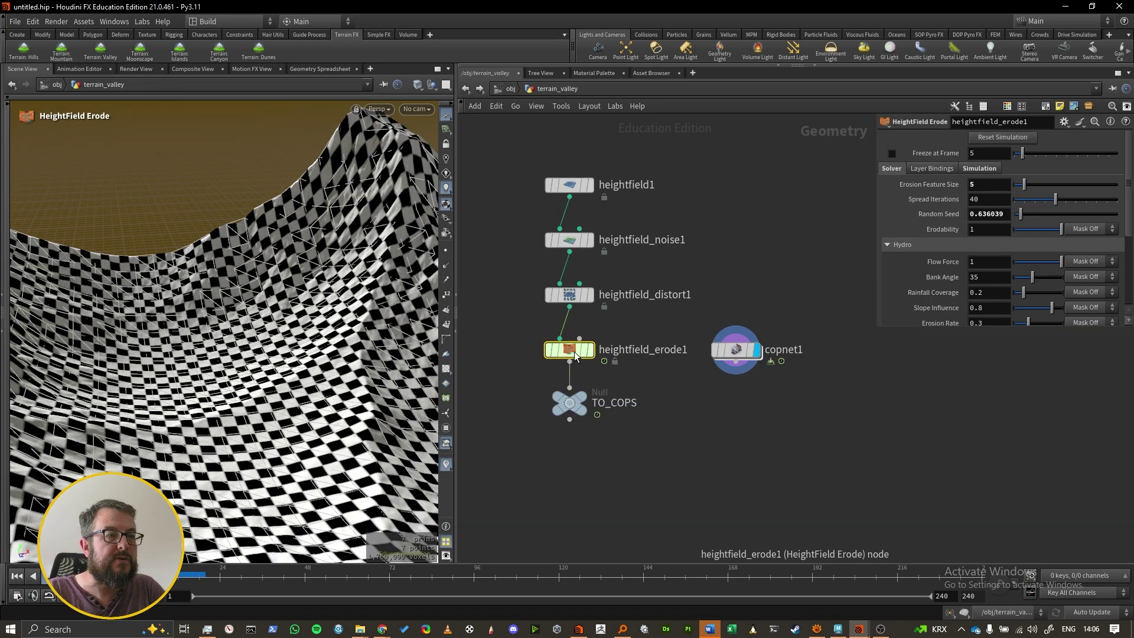
{"action": "key", "text": "r"}
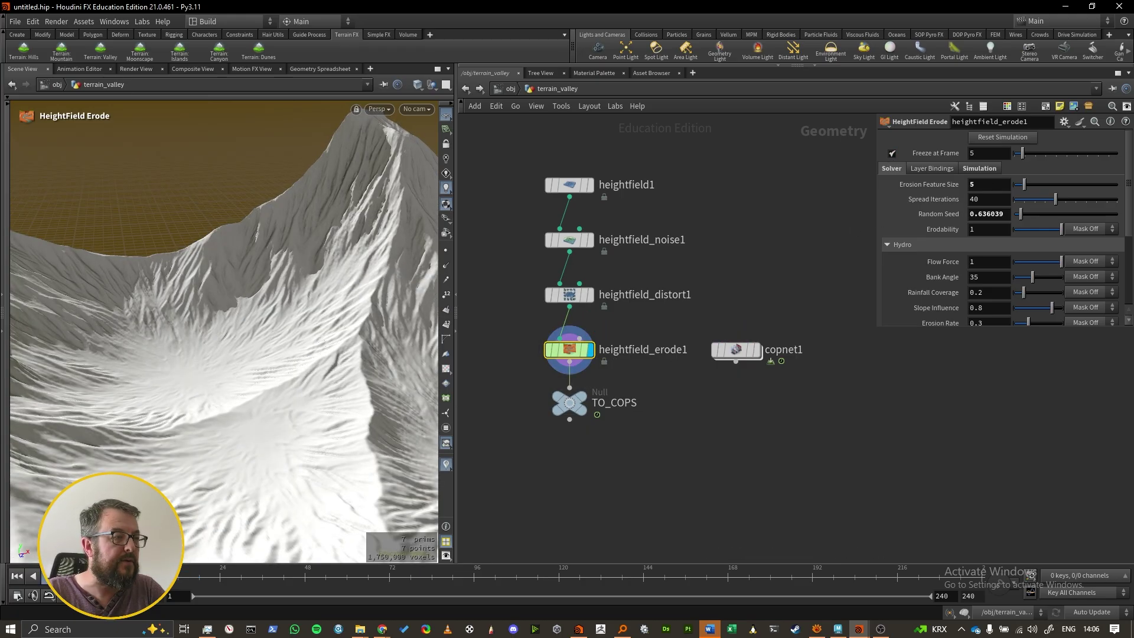
- Display and re-enter copnet1, and preview the flow simulation before returning to the first frame
{"action": "left_click", "coordinate": [758, 350]}
{"action": "double_click", "coordinate": [737, 353]}
{"action": "key", "text": "Up"}
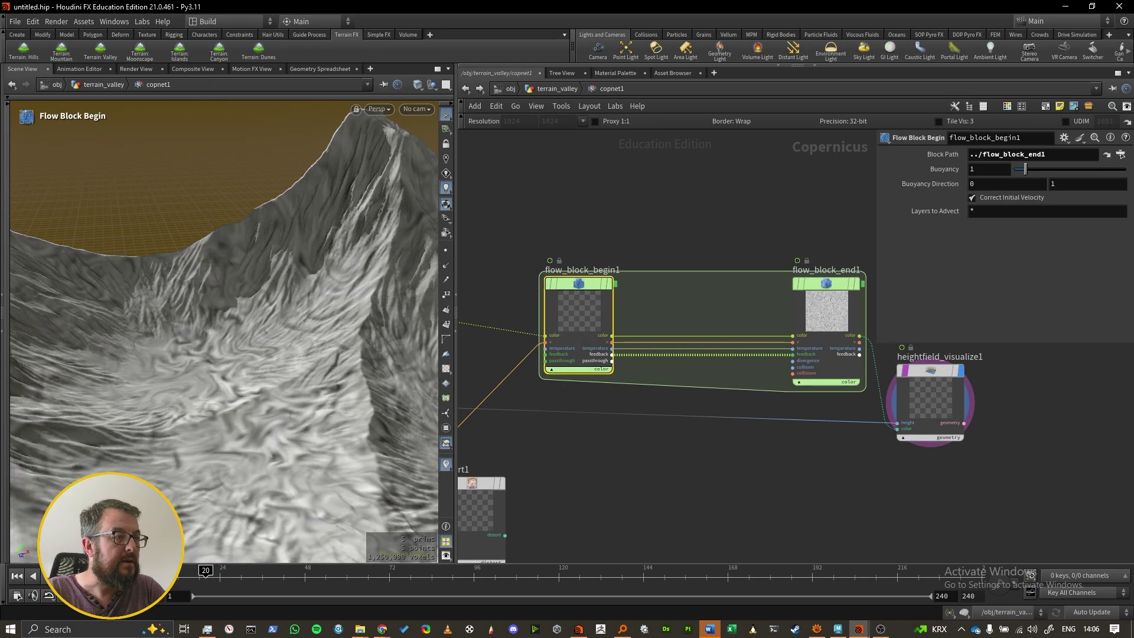
{"action": "left_click", "coordinate": [16, 578]}
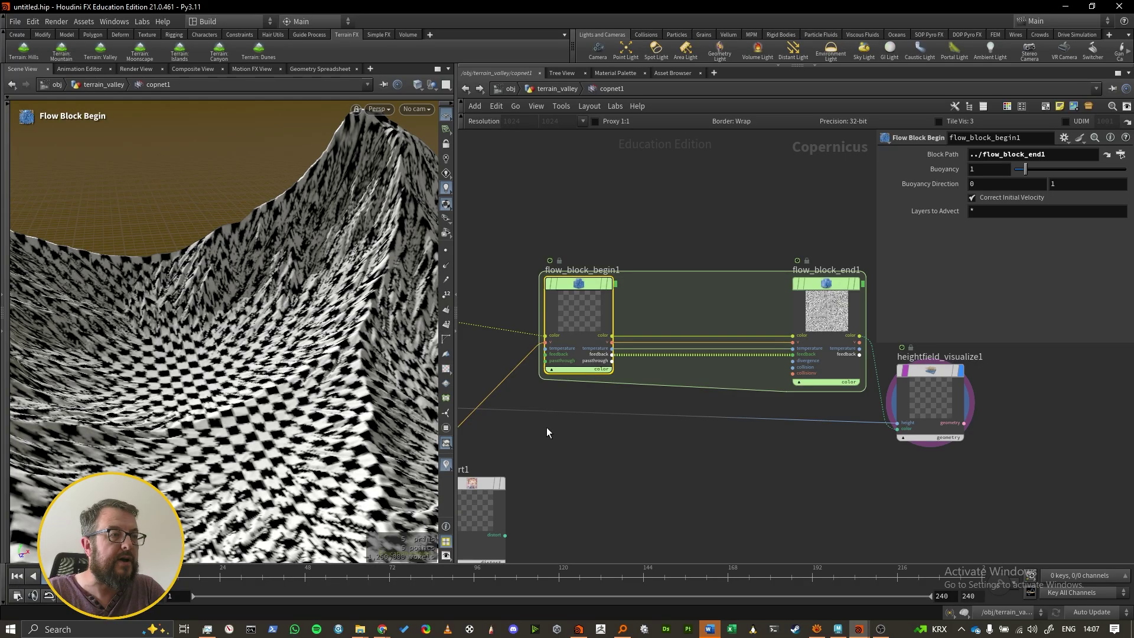
- Reposition flow_block_end1 closer to flow_block_begin1 and set its Time Scale to 0.1
{"action": "left_click_drag", "start_coordinate": [836, 313], "coordinate": [817, 313]}
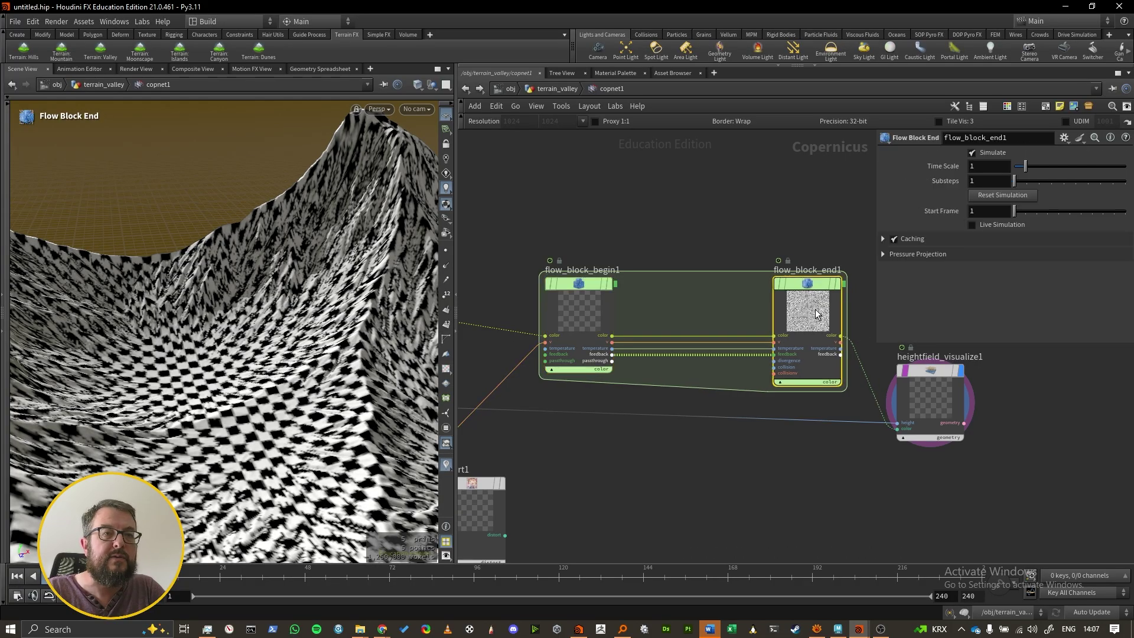
{"action": "double_click", "coordinate": [1003, 167]}
{"action": "type", "text": "0."}
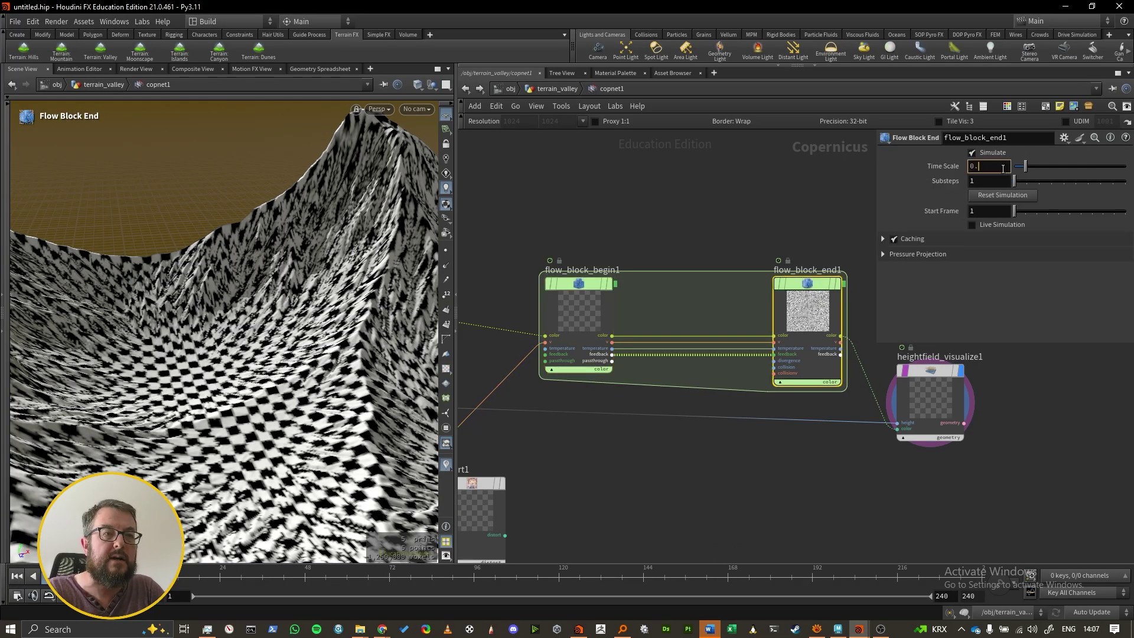
{"action": "type", "text": "1"}
{"action": "key", "text": "Return"}
- Play the slowed flow simulation while examining the checkerboard across the valley, and return to the first frame
{"action": "middle_click_drag", "start_coordinate": [491, 448], "coordinate": [838, 477]}
{"action": "scroll", "coordinate": [837, 476], "scroll_direction": "up", "scroll_amount": 1}
{"action": "left_click", "coordinate": [48, 577]}
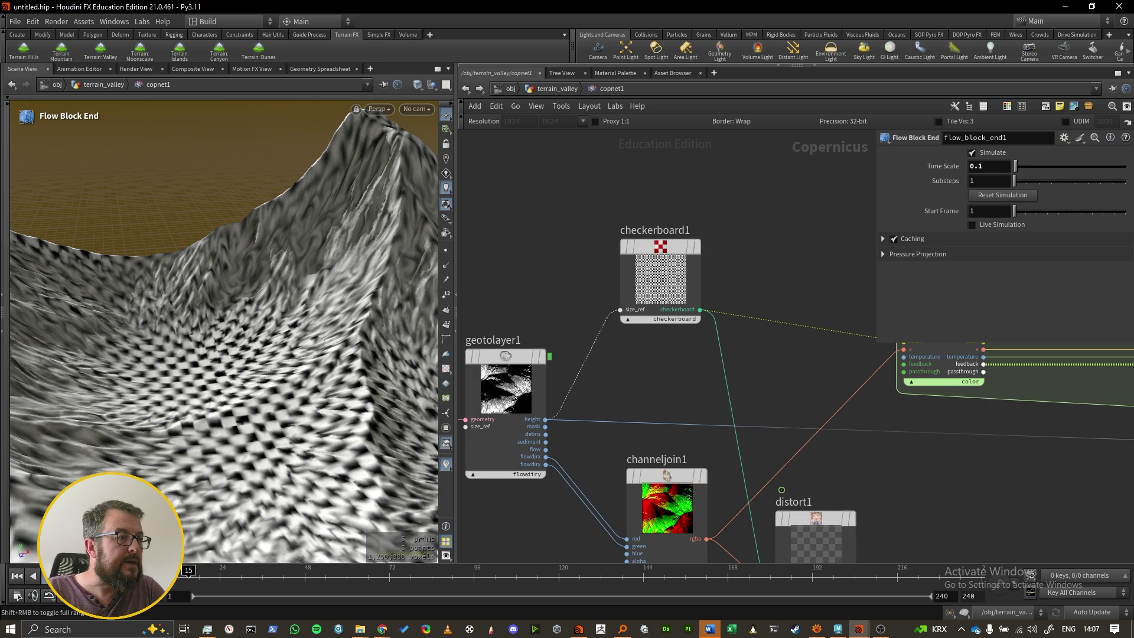
{"action": "left_click_drag", "start_coordinate": [287, 334], "coordinate": [184, 337], "text": "alt"}
{"action": "key", "text": "Return"}
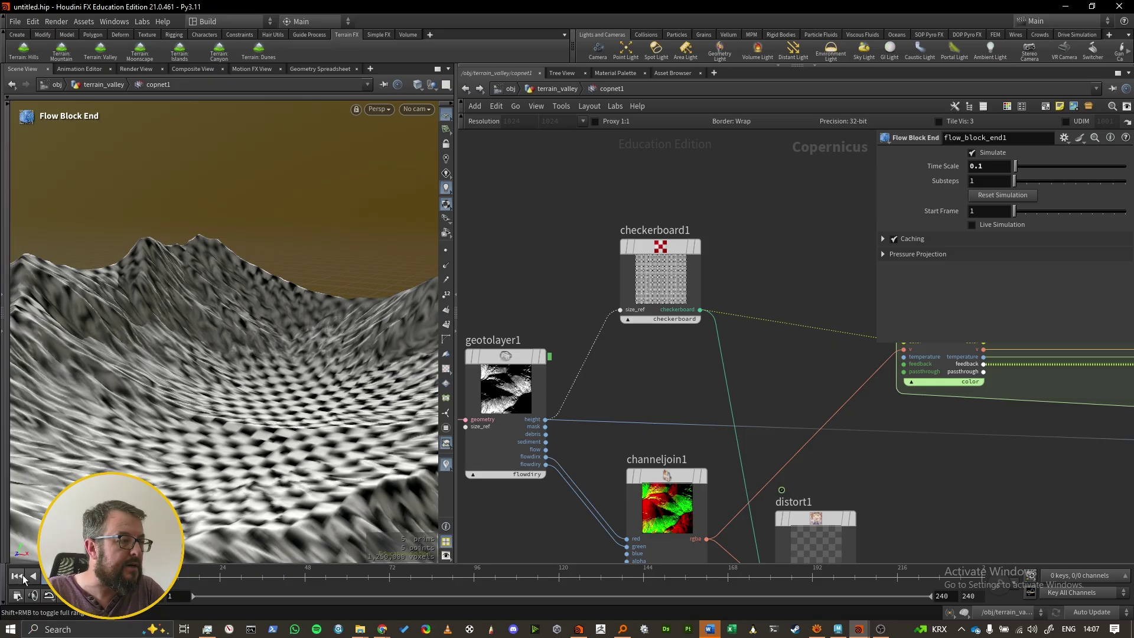
{"action": "left_click", "coordinate": [18, 578]}
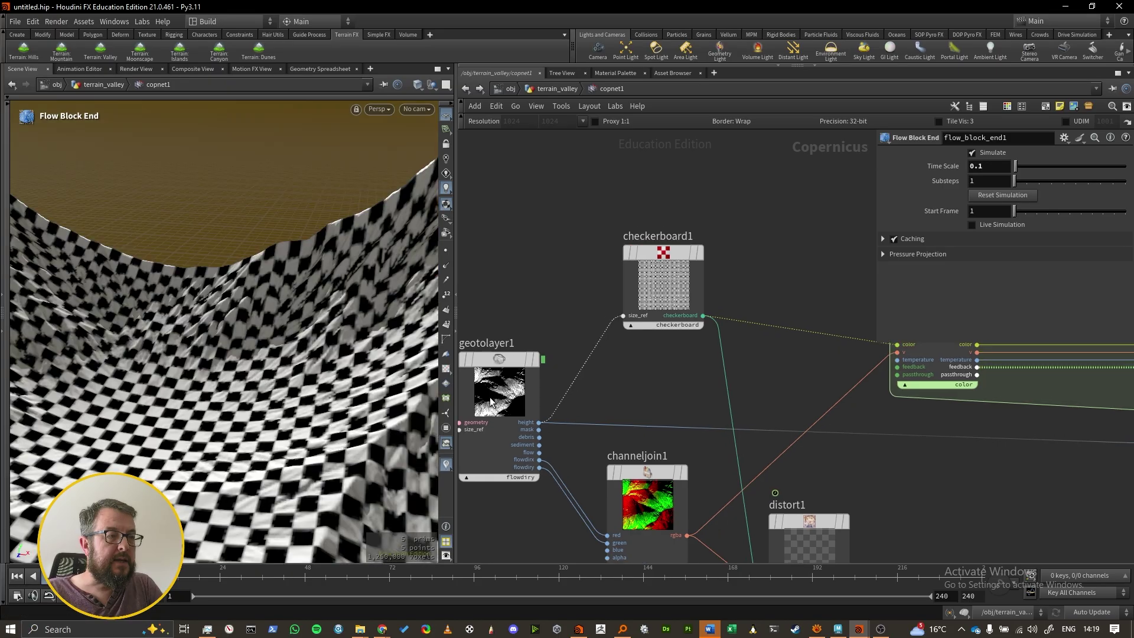
- Move checkerboard1 higher in the network to make room for another node beneath it
{"action": "left_click_drag", "start_coordinate": [661, 277], "coordinate": [661, 293]}
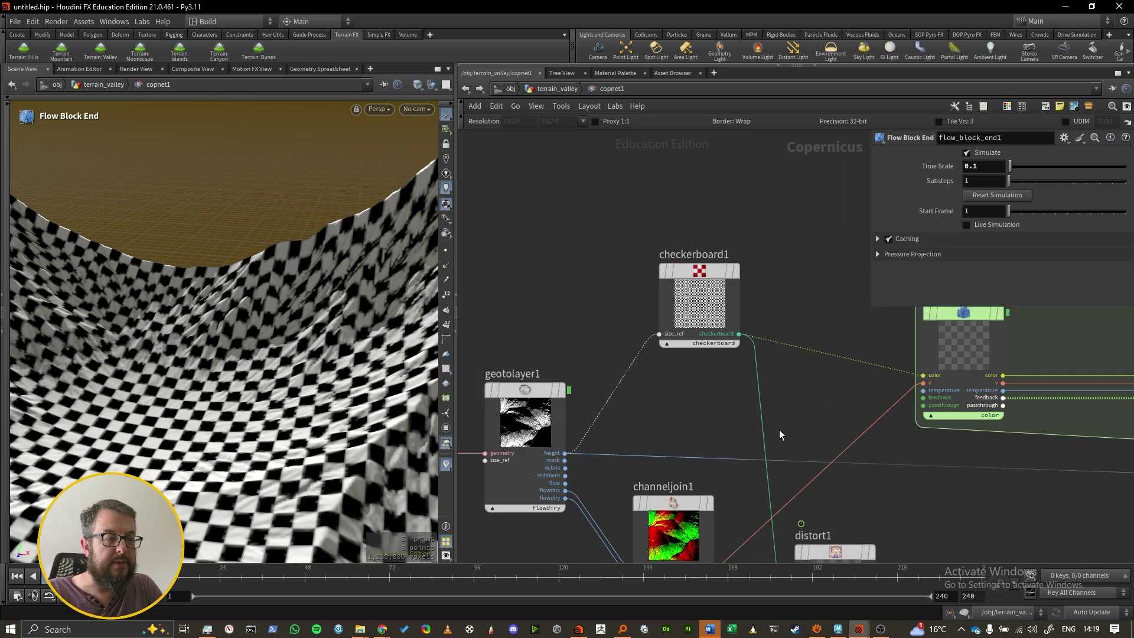
{"action": "middle_click_drag", "start_coordinate": [967, 486], "coordinate": [554, 472]}
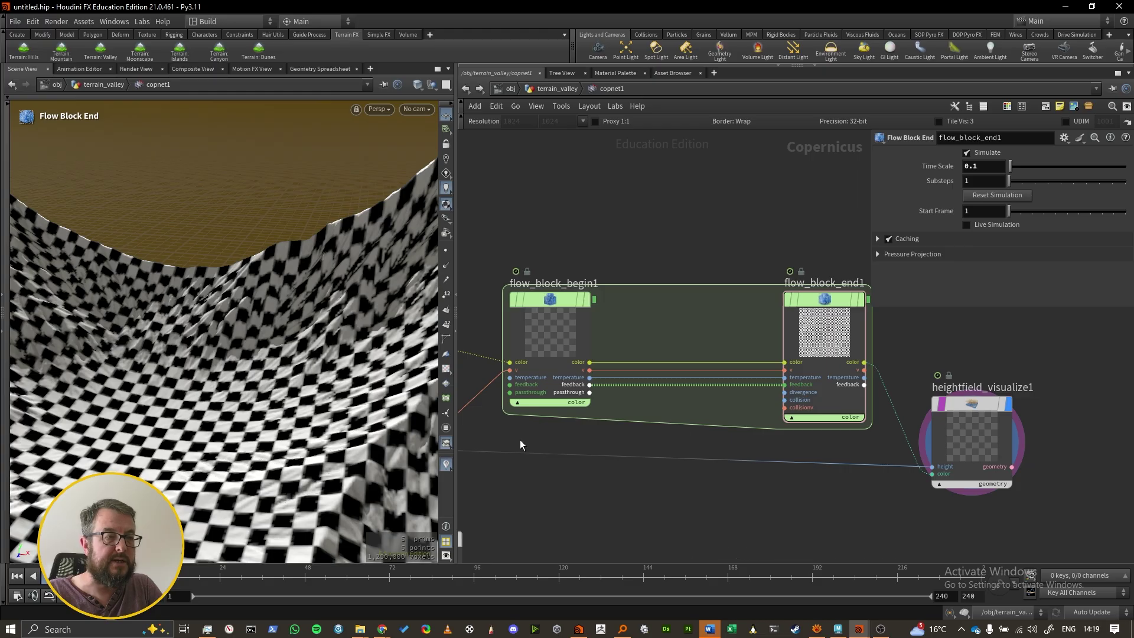
{"action": "middle_click_drag", "start_coordinate": [486, 218], "coordinate": [536, 228]}
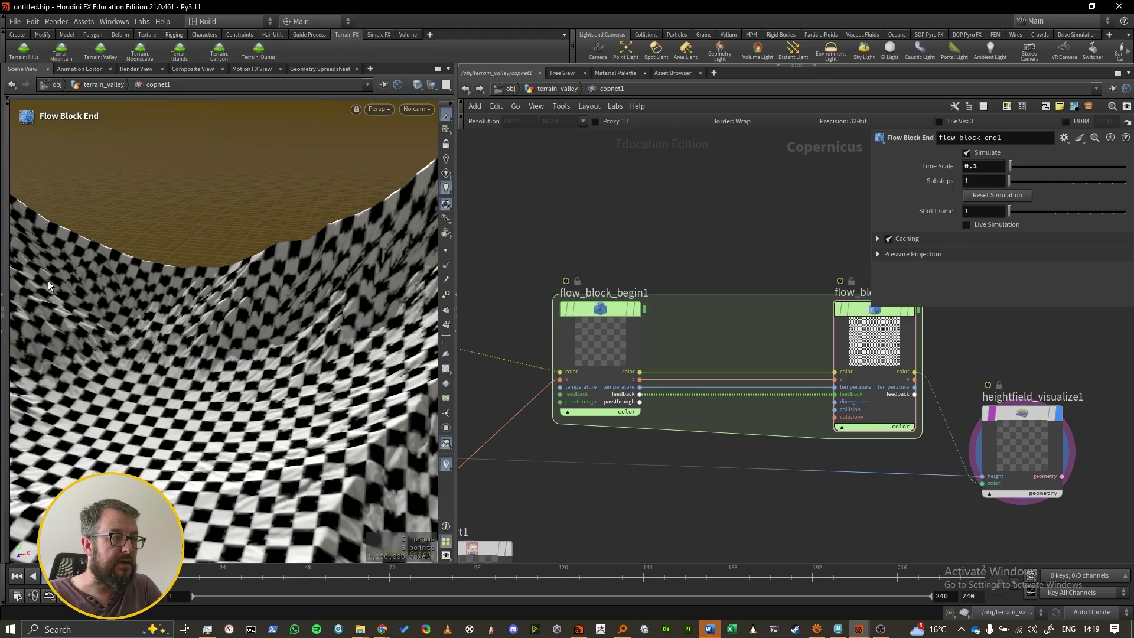
{"action": "right_click_drag", "start_coordinate": [283, 353], "coordinate": [267, 356], "text": "alt"}
{"action": "middle_click_drag", "start_coordinate": [229, 348], "coordinate": [306, 301], "text": "alt"}
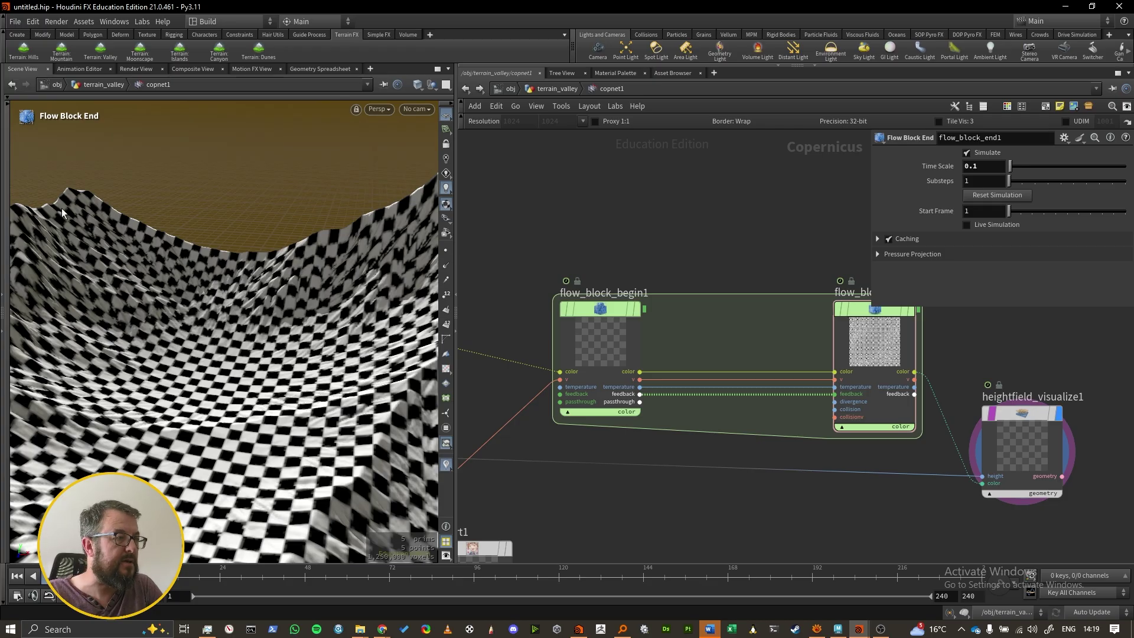
{"action": "middle_click_drag", "start_coordinate": [555, 372], "coordinate": [833, 343]}
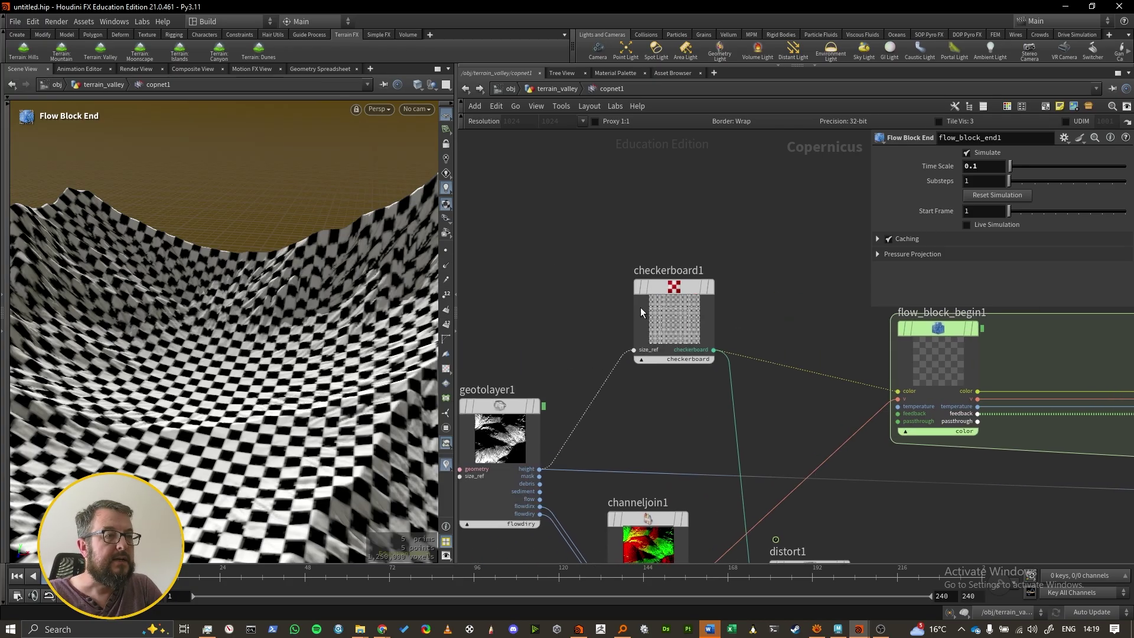
{"action": "left_click_drag", "start_coordinate": [676, 318], "coordinate": [686, 227]}
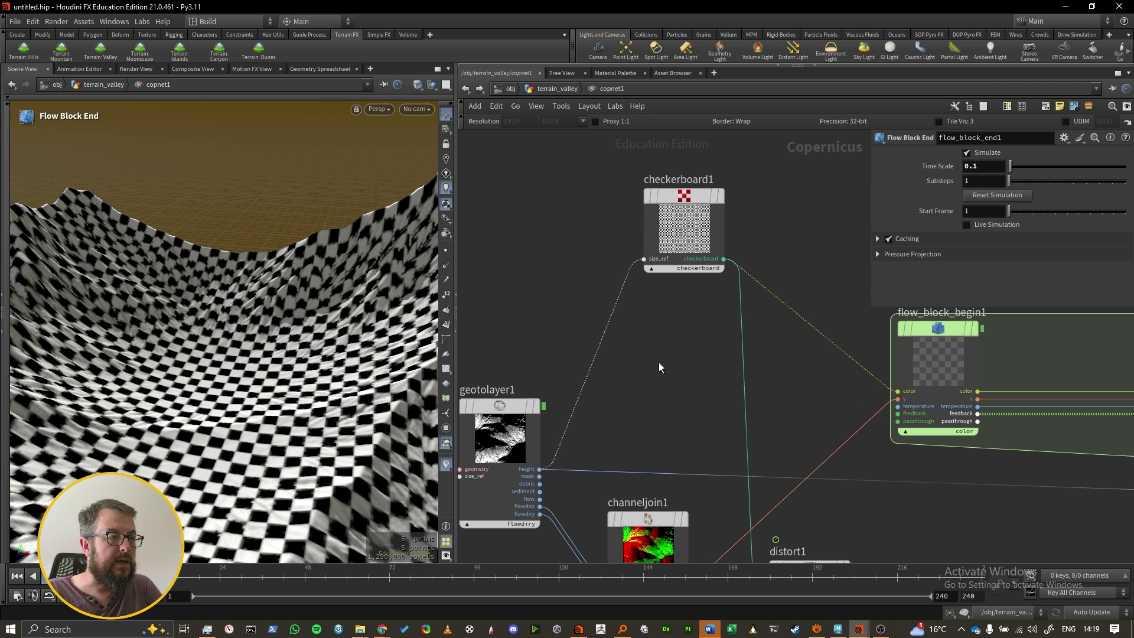
- Add an Equalize node beneath checkerboard1, connect geotolayer1's height output to its source input, and display it
{"action": "key", "text": "Tab"}
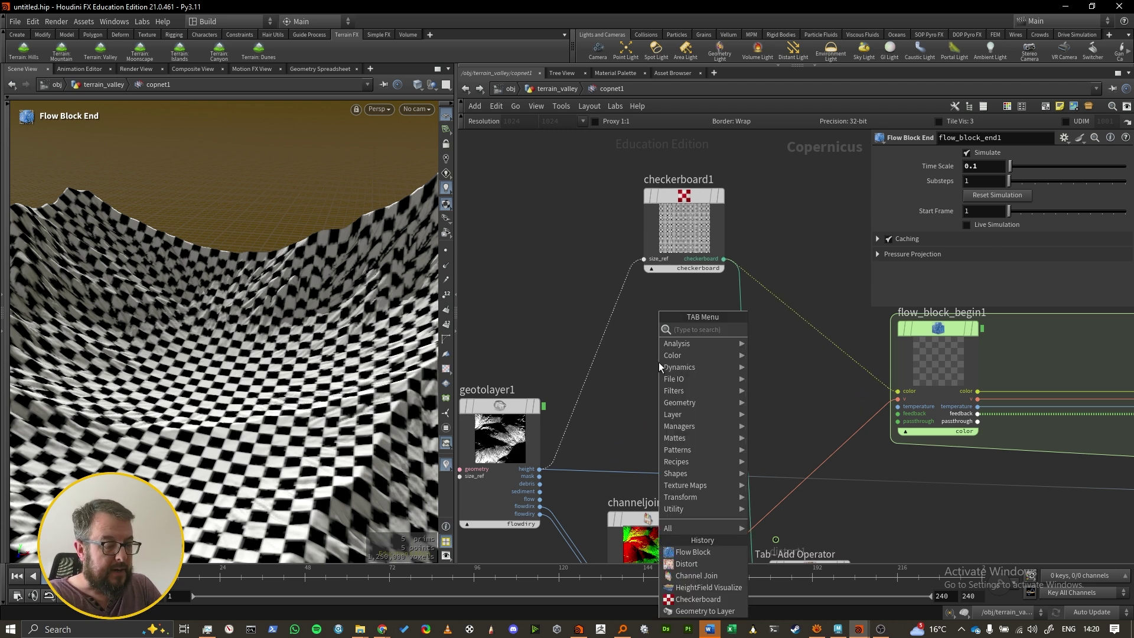
{"action": "type", "text": "equal"}
{"action": "key", "text": "Return"}
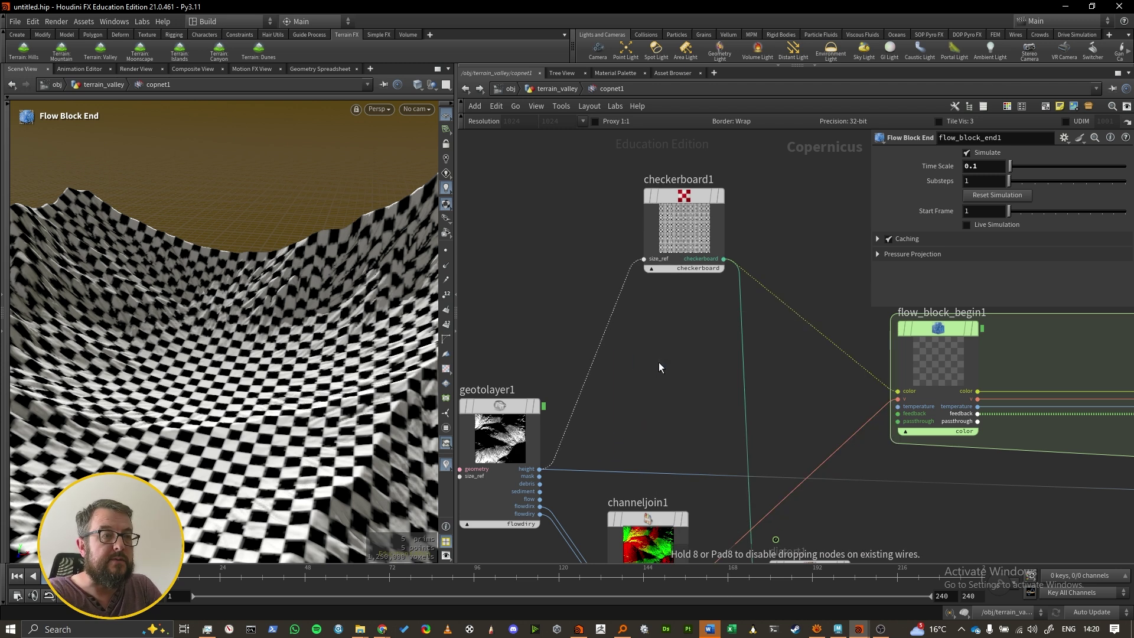
{"action": "left_click", "coordinate": [658, 362]}
{"action": "scroll", "coordinate": [544, 472], "scroll_direction": "up", "scroll_amount": 2}
{"action": "left_click", "coordinate": [538, 469]}
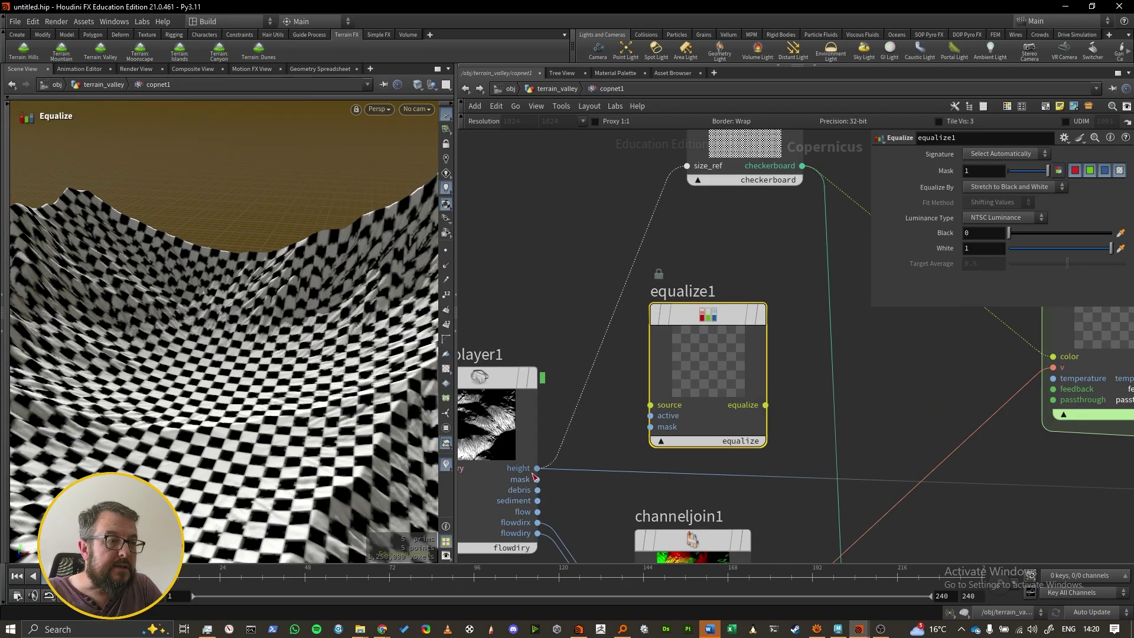
{"action": "left_click", "coordinate": [654, 397]}
{"action": "mouse_move", "coordinate": [738, 385]}
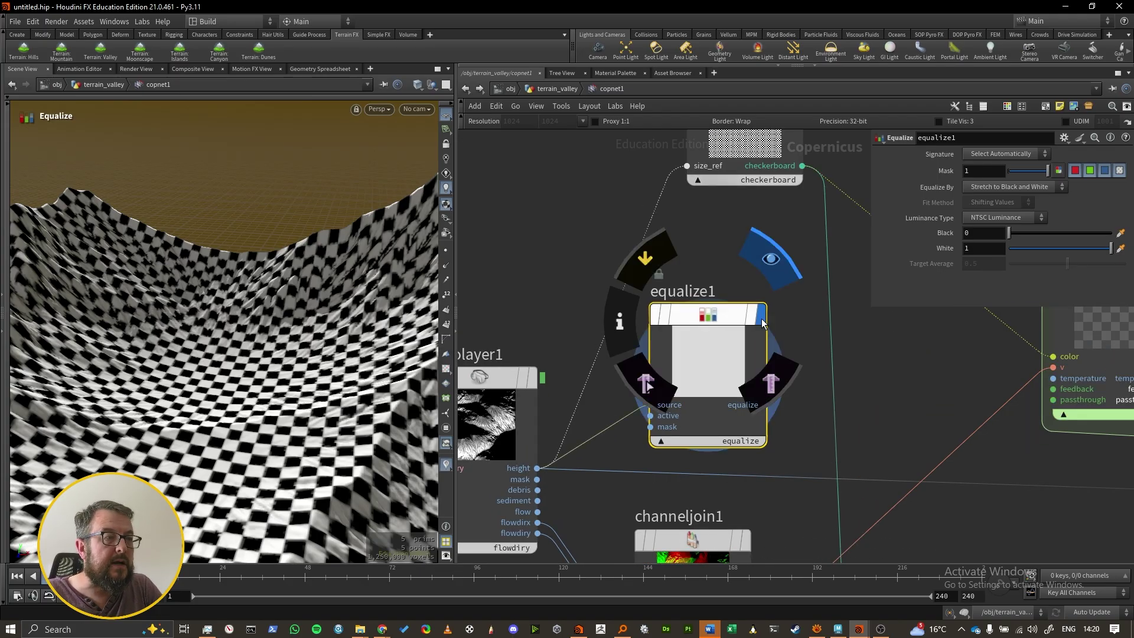
{"action": "scroll", "coordinate": [732, 333], "scroll_direction": "down", "scroll_amount": 2}
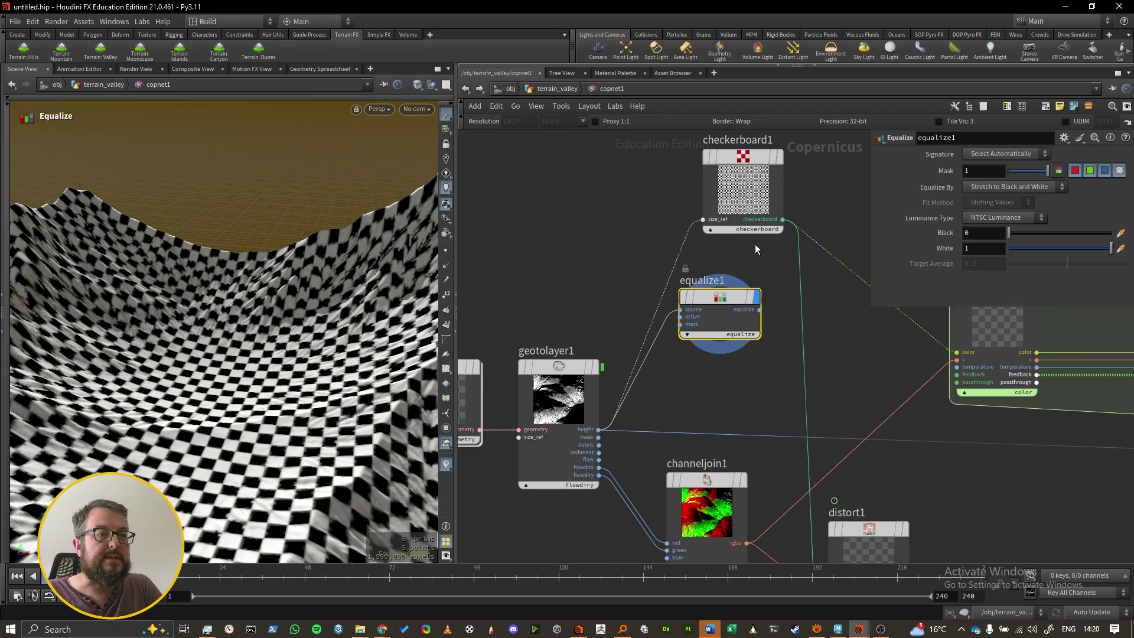
- Delete checkerboard1 and move equalize1 up into the freed space above geotolayer1
{"action": "middle_click_drag", "start_coordinate": [743, 255], "coordinate": [691, 336]}
{"action": "left_click", "coordinate": [698, 287]}
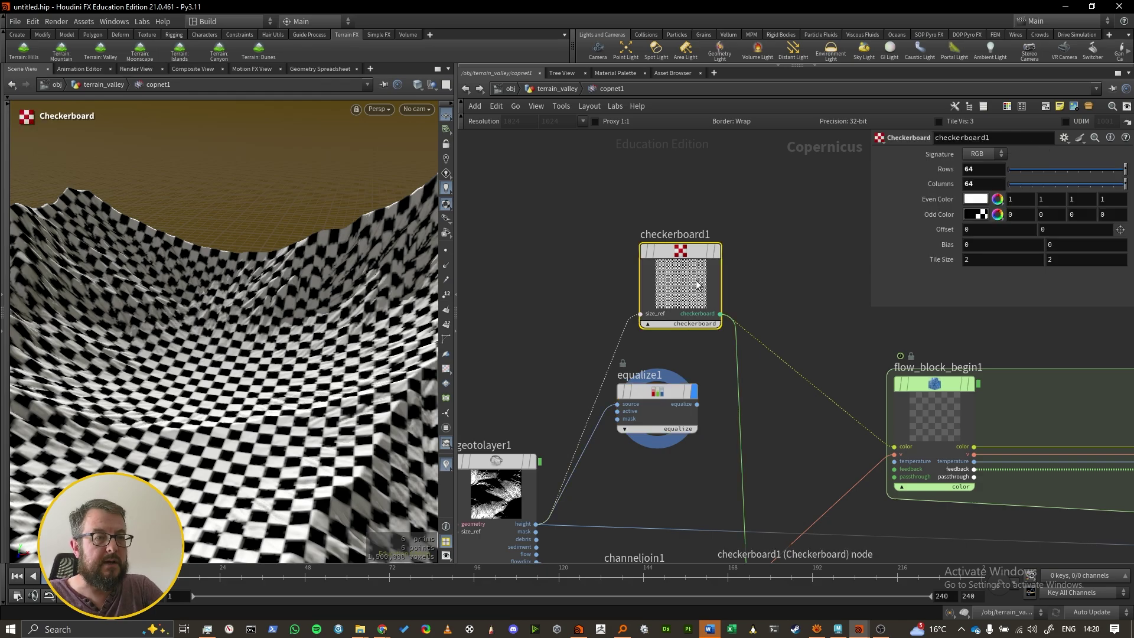
{"action": "key", "text": "Delete"}
{"action": "left_click", "coordinate": [664, 397]}
{"action": "left_click_drag", "start_coordinate": [665, 397], "coordinate": [609, 319]}
- Add a Mono to RGB node after equalize1 and apply the Infra-Red preset to its ramp
{"action": "key", "text": "Tab"}
{"action": "type", "text": "monotorg"}
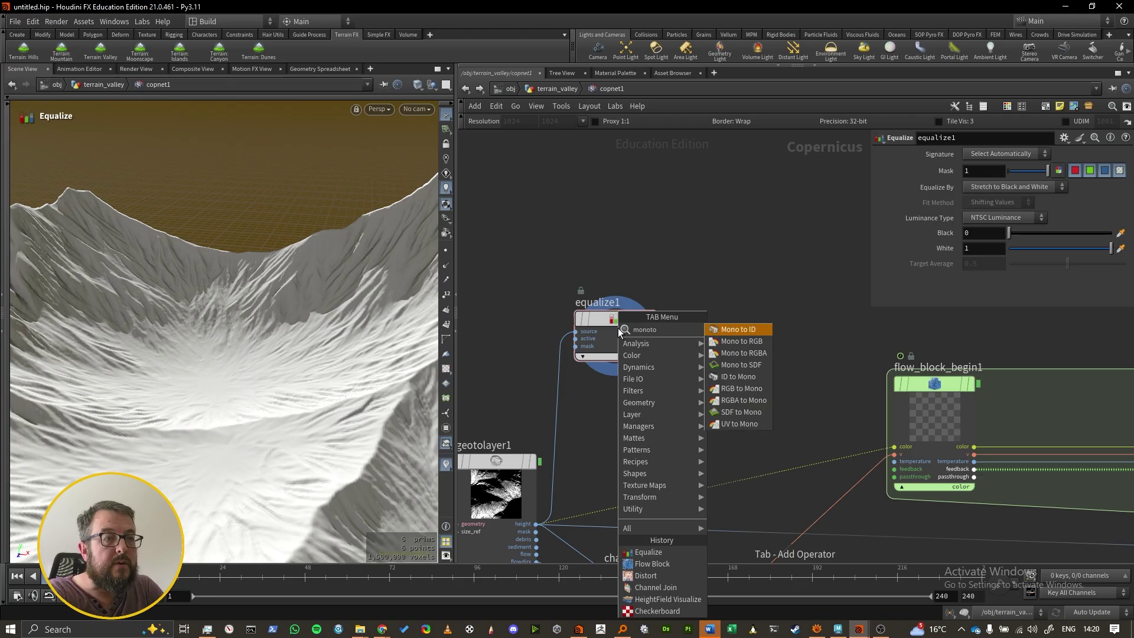
{"action": "key", "text": "Return"}
{"action": "left_click", "coordinate": [618, 328]}
{"action": "left_click", "coordinate": [1121, 258]}
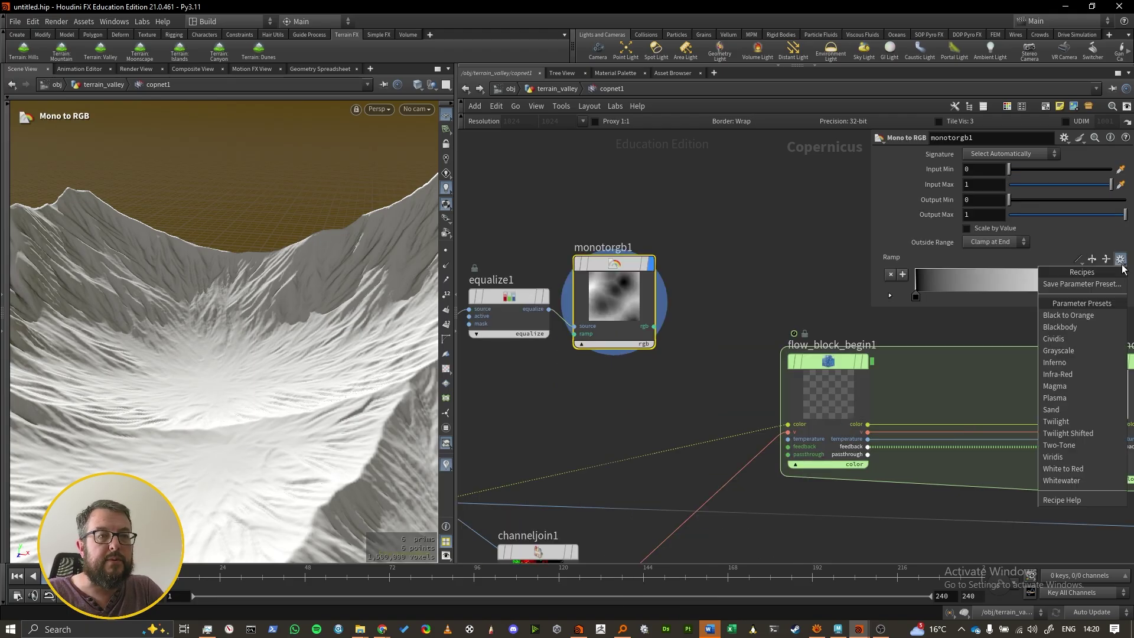
{"action": "left_click", "coordinate": [1084, 374]}
- Connect the rgb output of monotorgb1 to the color input of flow_block_begin1 and check the coloring on the terrain
{"action": "left_click", "coordinate": [654, 328]}
{"action": "left_click", "coordinate": [787, 425]}
{"action": "middle_click_drag", "start_coordinate": [1001, 377], "coordinate": [691, 390]}
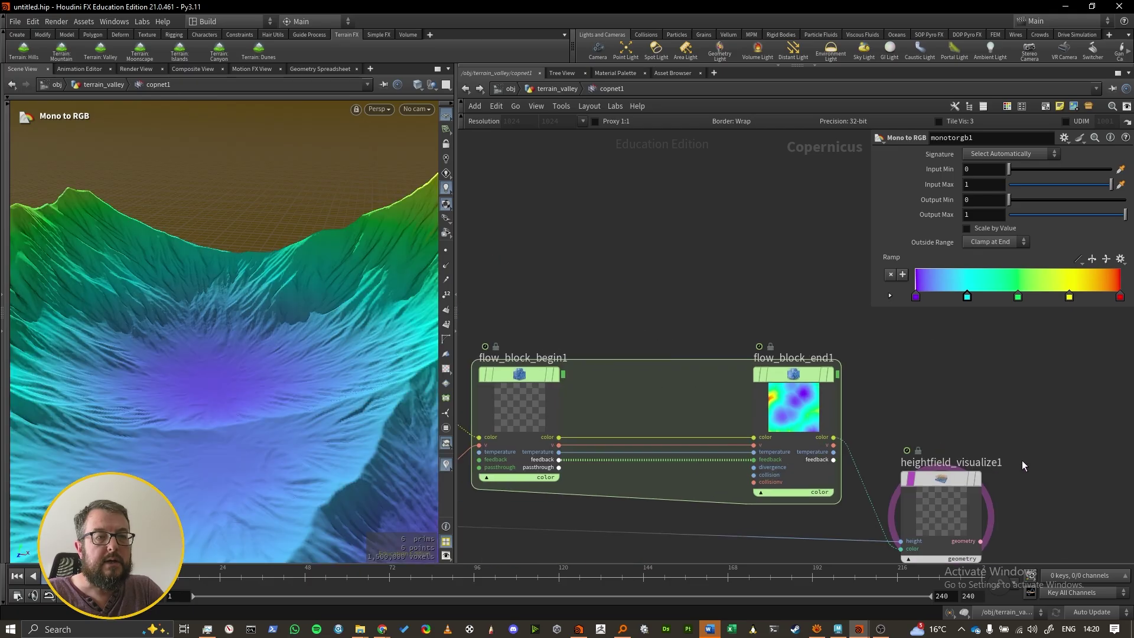
{"action": "middle_click_drag", "start_coordinate": [542, 324], "coordinate": [717, 327]}
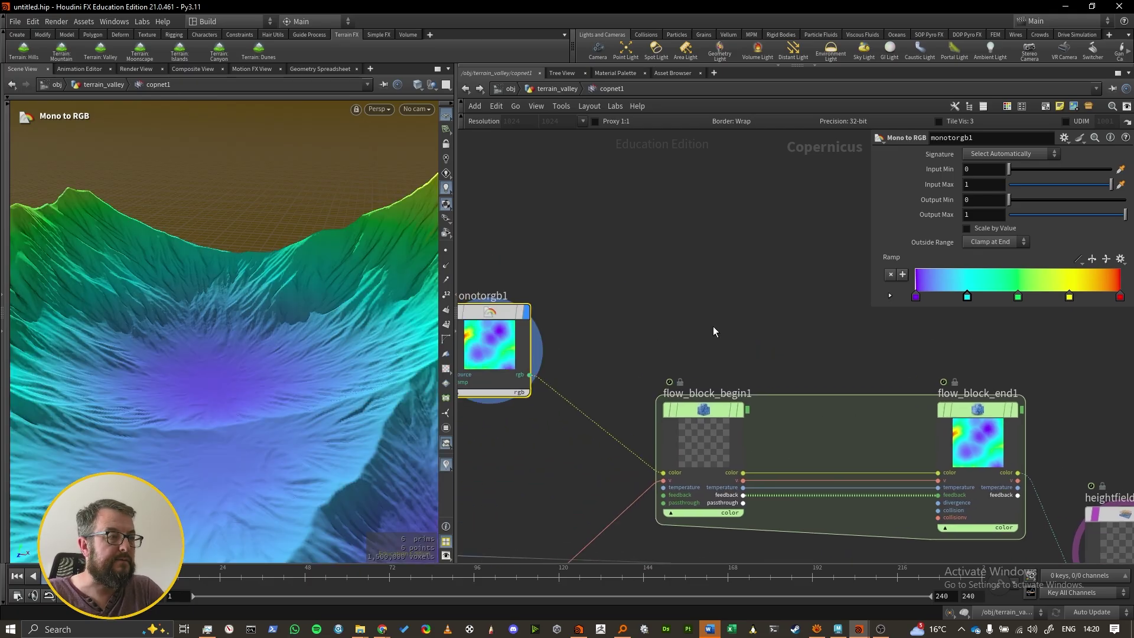
{"action": "left_click_drag", "start_coordinate": [215, 324], "coordinate": [213, 337]}
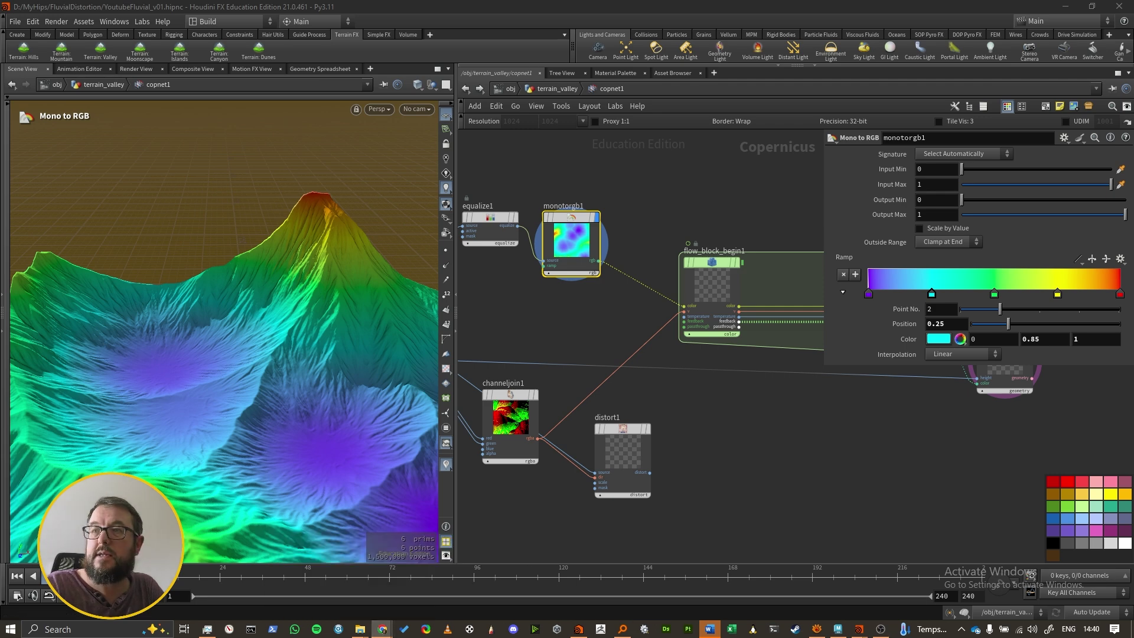
- Bring up the Grand Canyon photo in the web browser and sample screen colors into monotorgb1's ramp
{"action": "left_click", "coordinate": [383, 629]}
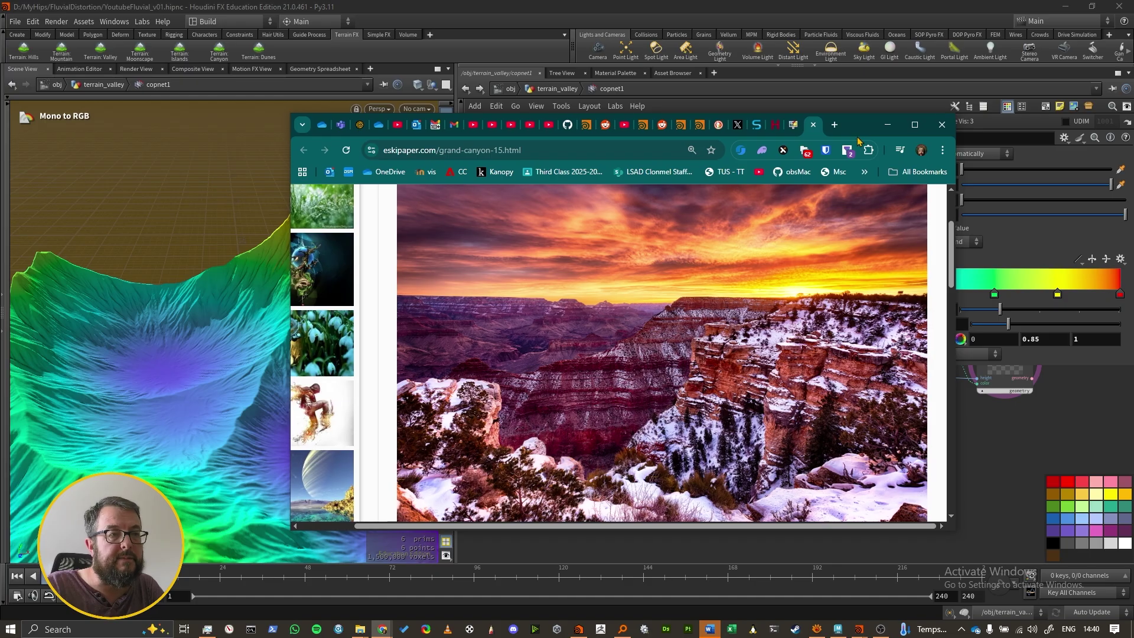
{"action": "left_click_drag", "start_coordinate": [857, 129], "coordinate": [1133, 136]}
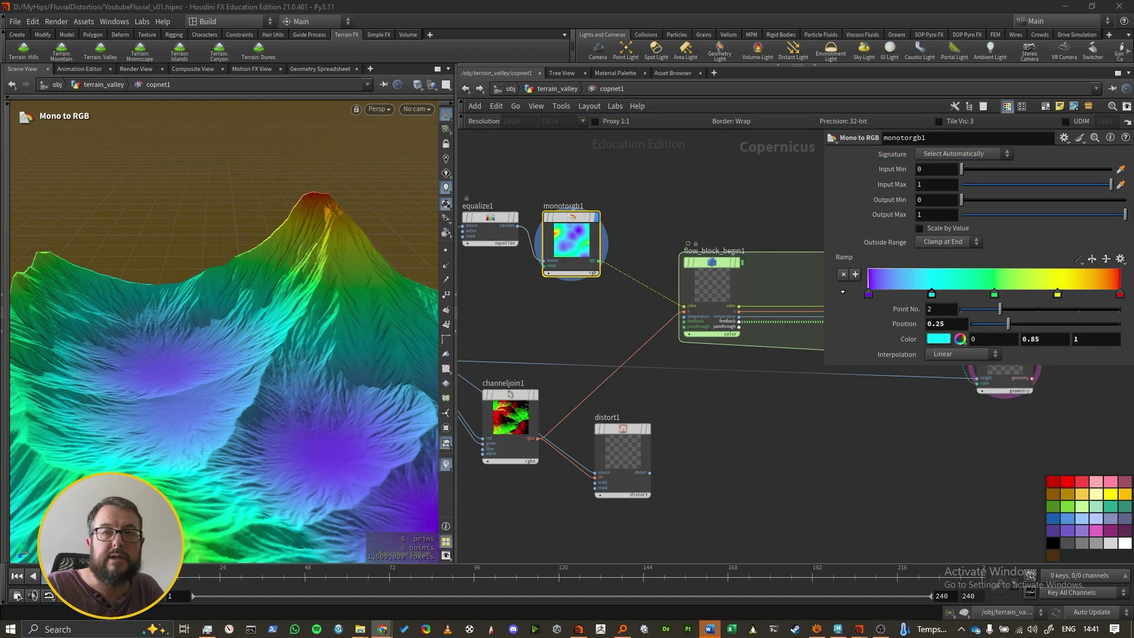
{"action": "right_click", "coordinate": [840, 261]}
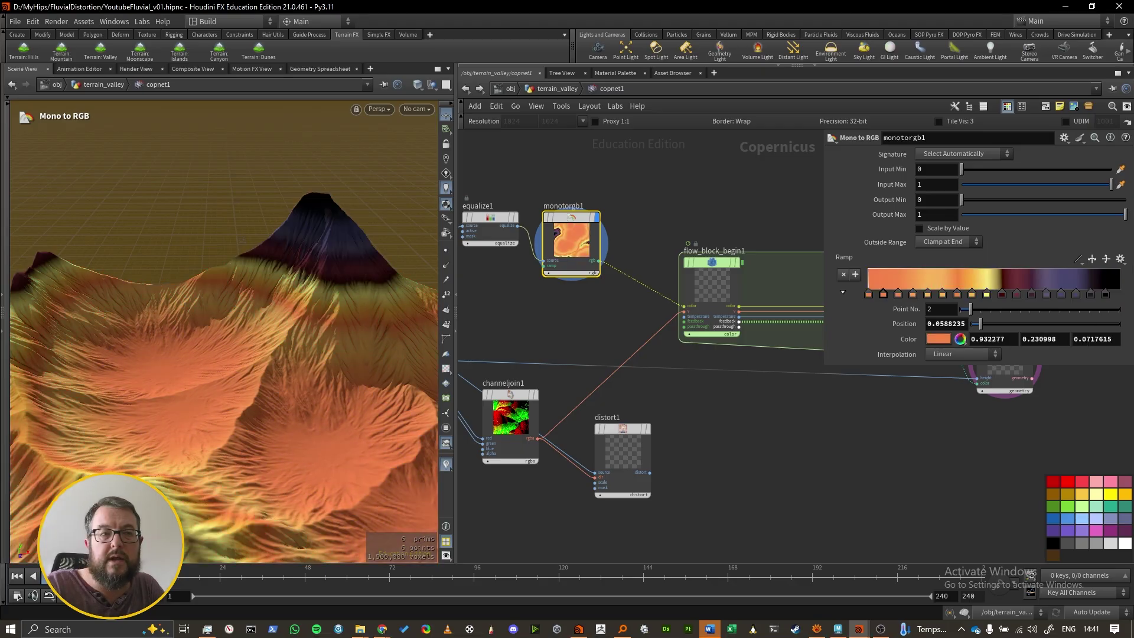
{"action": "right_click", "coordinate": [833, 261]}
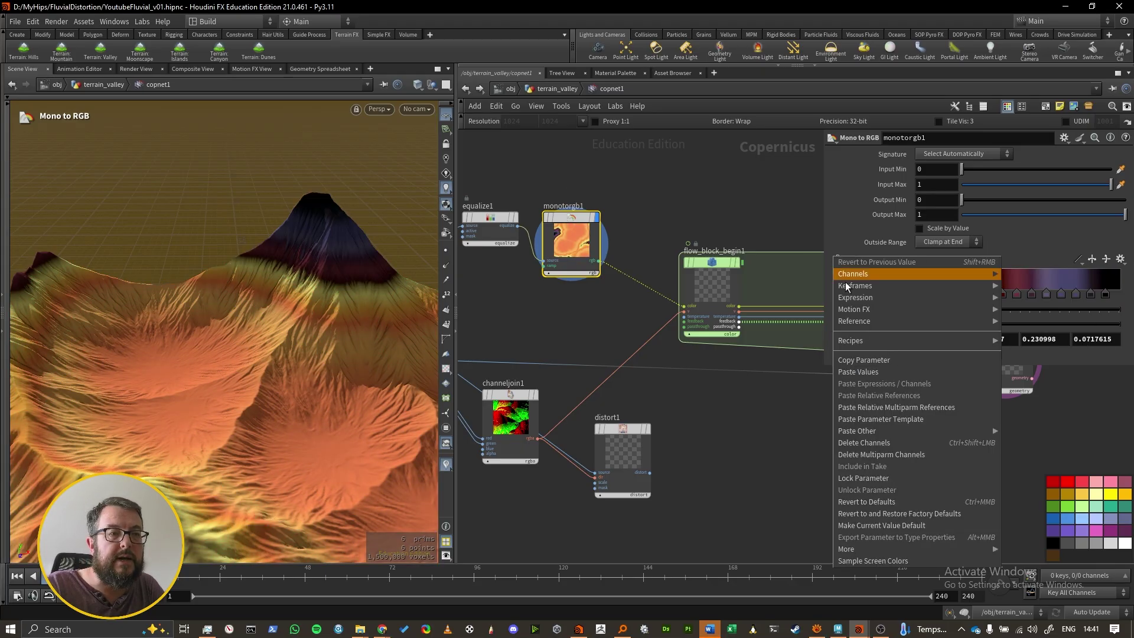
{"action": "left_click", "coordinate": [886, 561]}
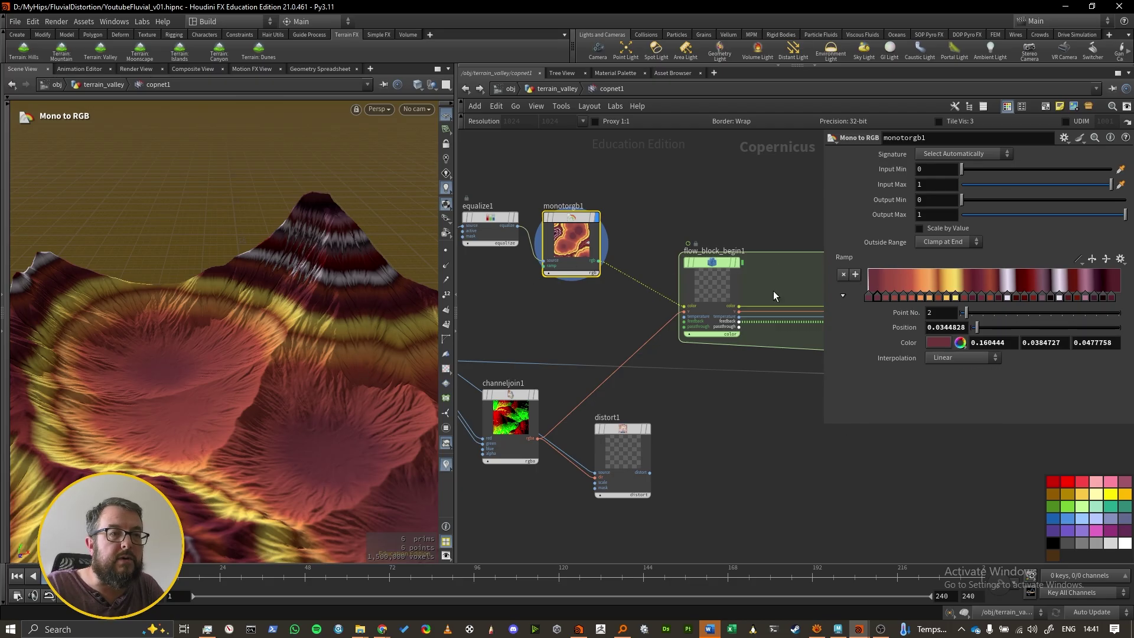
{"action": "right_click", "coordinate": [844, 261]}
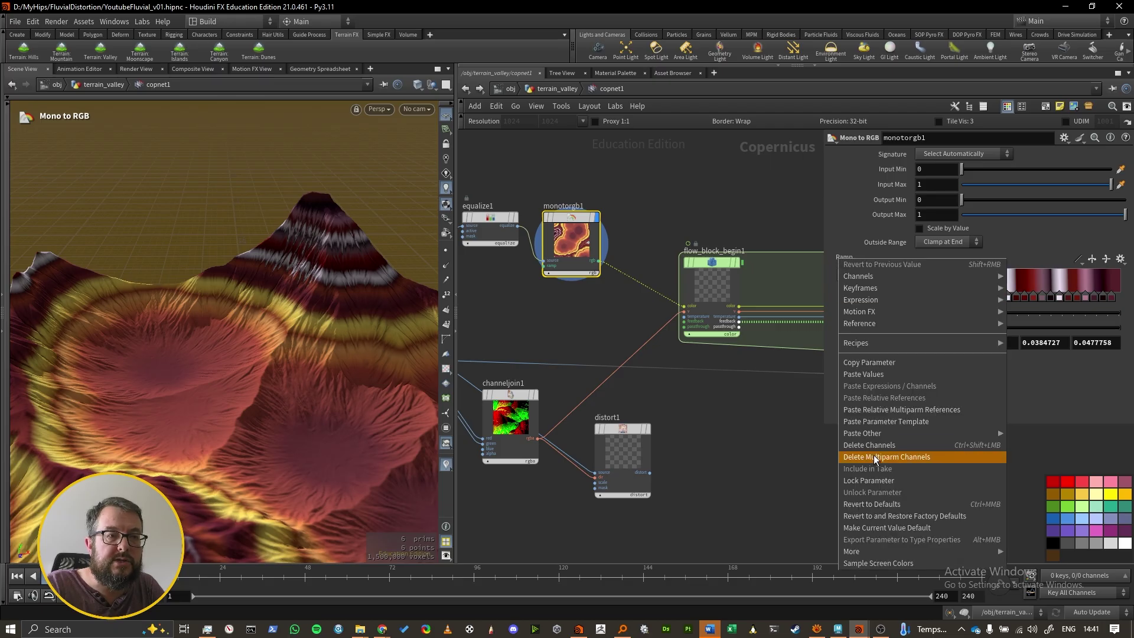
{"action": "mouse_move", "coordinate": [882, 435]}
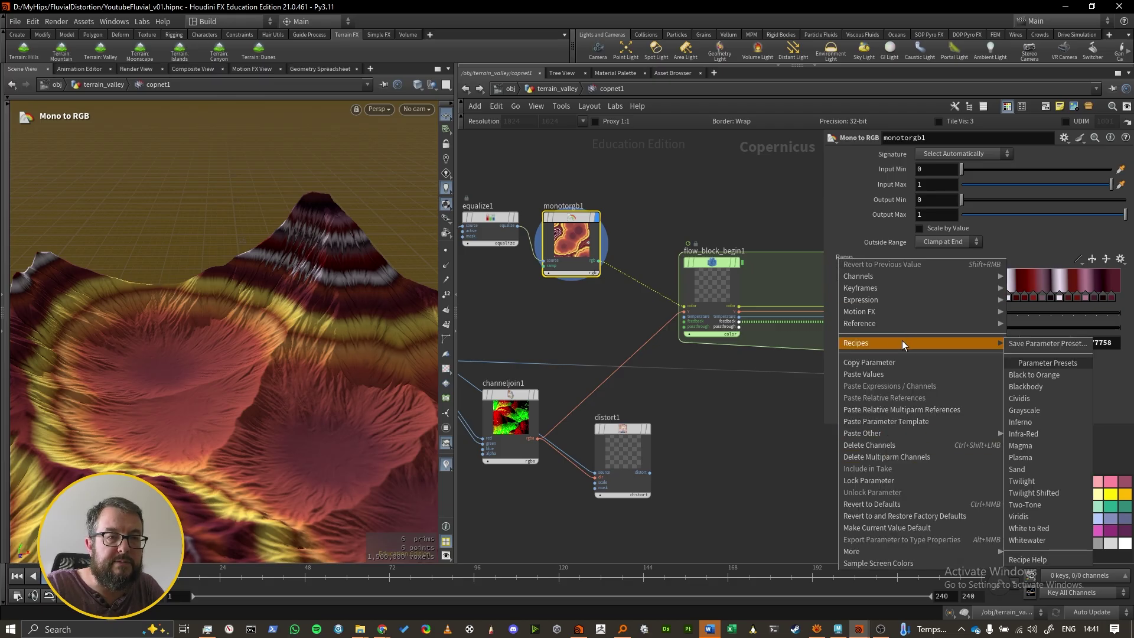
{"action": "left_click", "coordinate": [838, 208]}
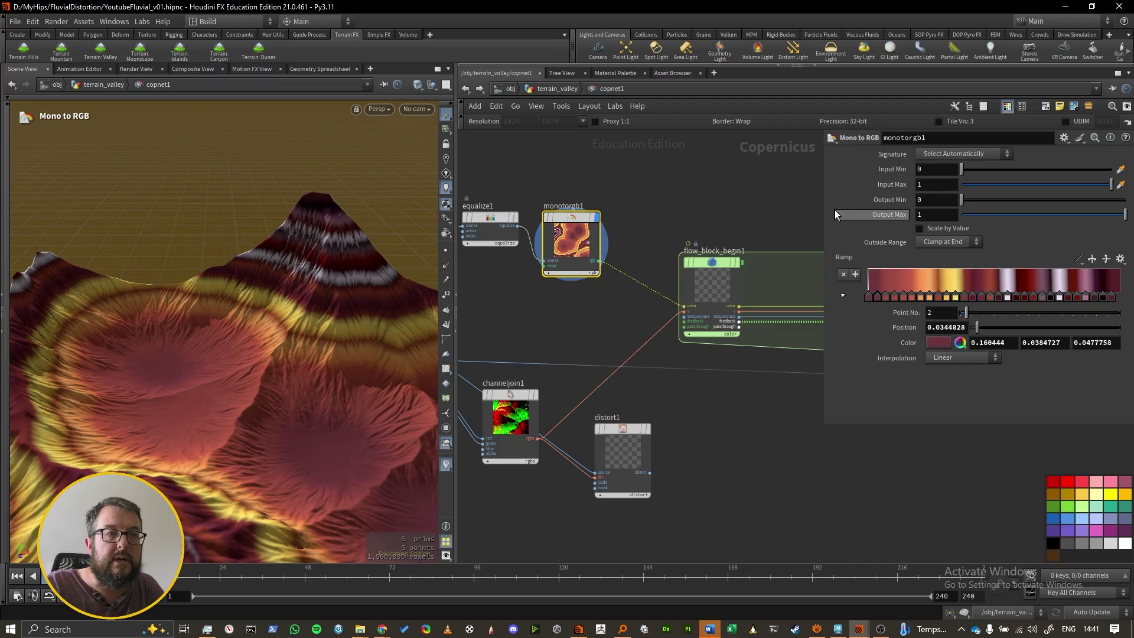
- Save monotorgb1's ramp as a node preset titled Terrain_Orange_DarkPurple and close the Houdini Console window
{"action": "left_click", "coordinate": [1079, 139]}
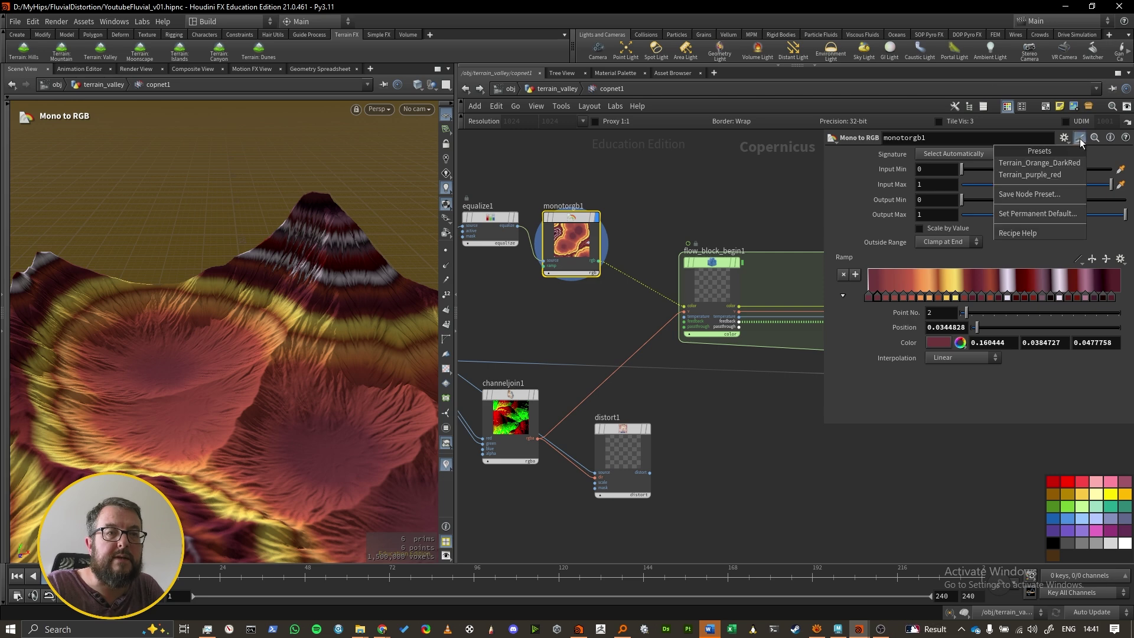
{"action": "left_click", "coordinate": [1068, 196]}
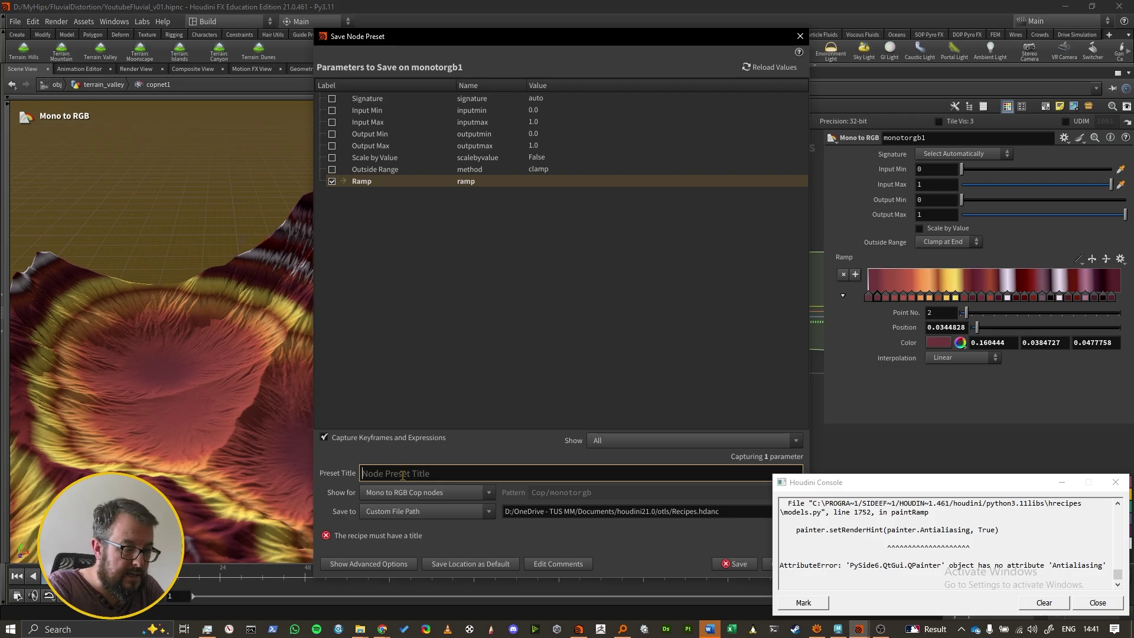
{"action": "type", "text": "Terrain"}
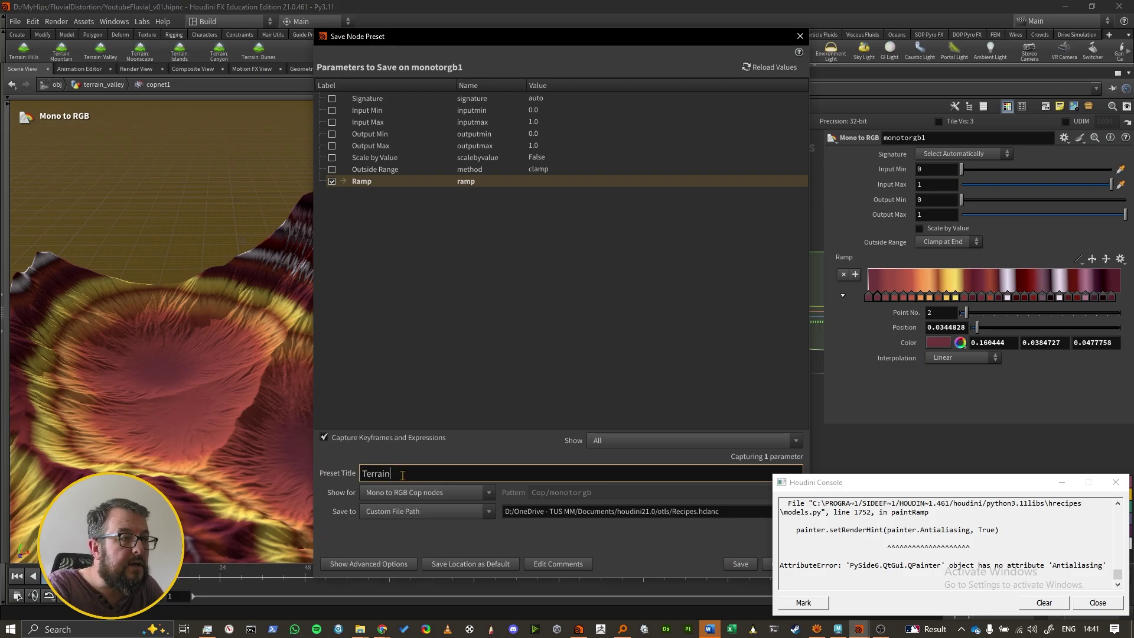
{"action": "type", "text": "_Orange_DarkRed"}
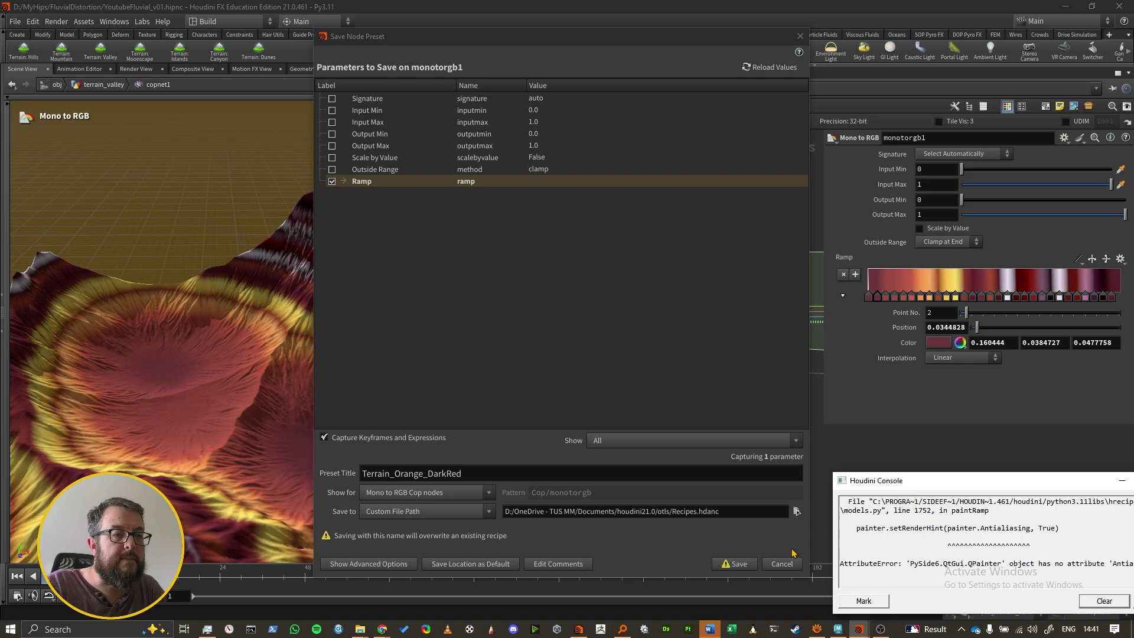
{"action": "left_click", "coordinate": [466, 473]}
{"action": "key", "text": "shift+Left"}
{"action": "key", "text": "shift+Left"}
{"action": "key", "text": "shift+Left"}
{"action": "type", "text": "Pu"}
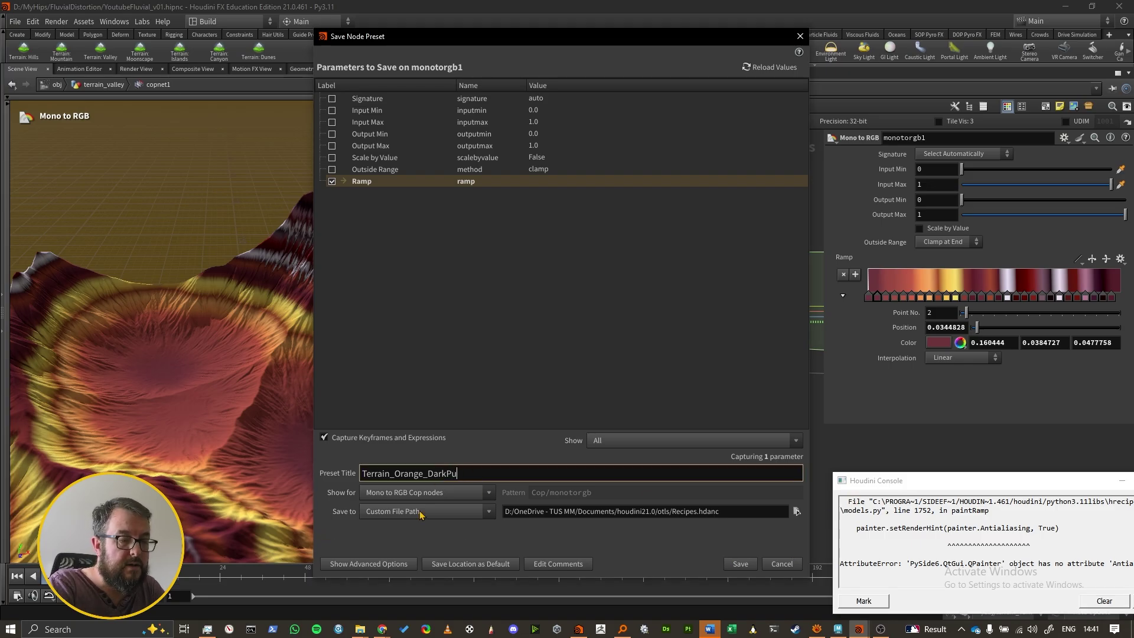
{"action": "left_click", "coordinate": [742, 566]}
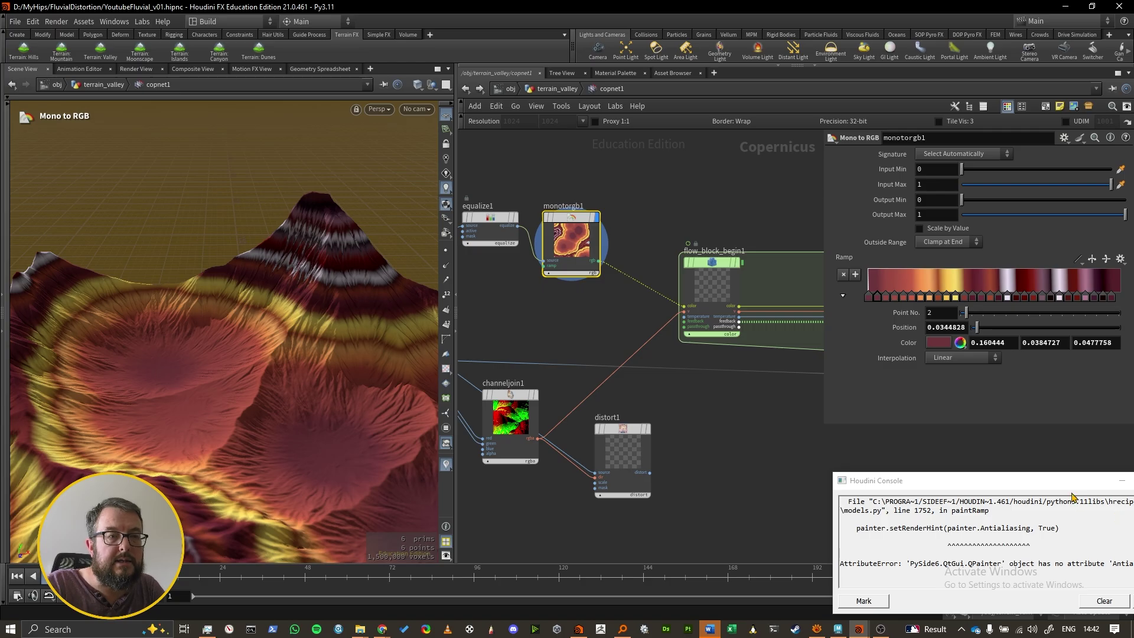
{"action": "left_click_drag", "start_coordinate": [1069, 482], "coordinate": [919, 481]}
{"action": "left_click", "coordinate": [1025, 480]}
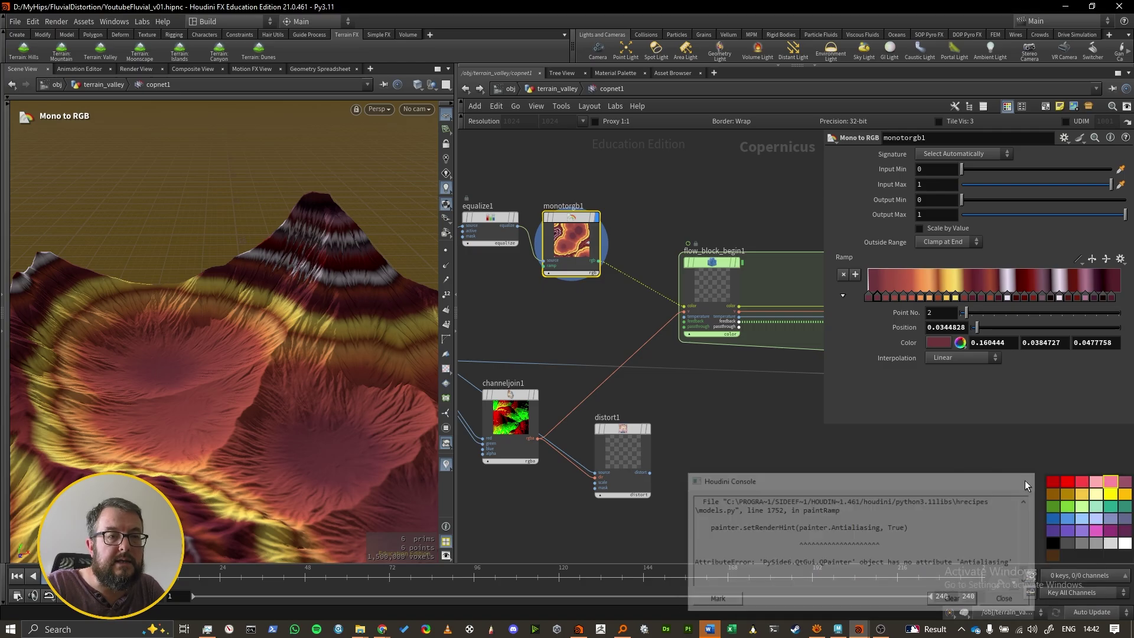
- Load the Terrain_purple_red preset on monotorgb1 and display heightfield_visualize1
{"action": "left_click", "coordinate": [1086, 142]}
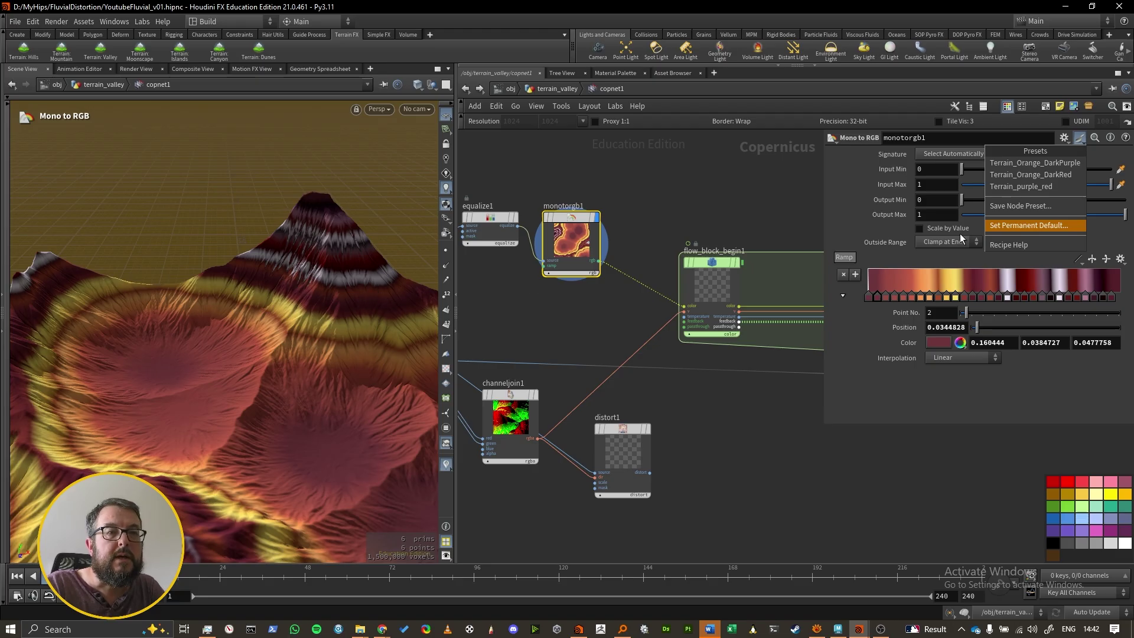
{"action": "left_click", "coordinate": [1057, 187]}
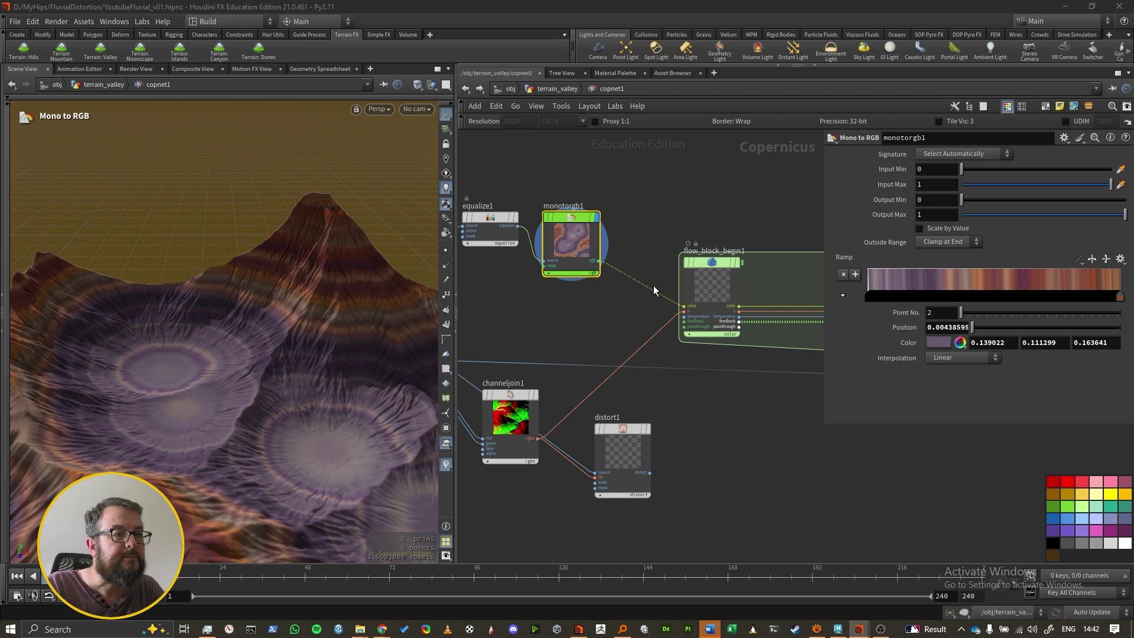
{"action": "middle_click_drag", "start_coordinate": [752, 207], "coordinate": [572, 200]}
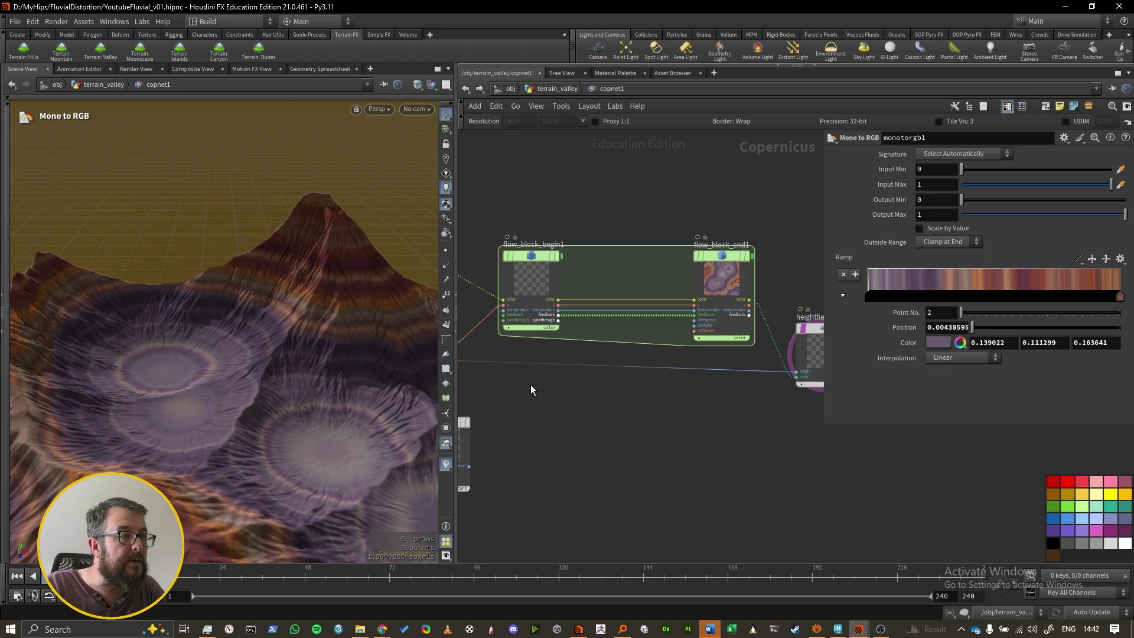
{"action": "middle_click_drag", "start_coordinate": [767, 276], "coordinate": [663, 276]}
{"action": "scroll", "coordinate": [735, 333], "scroll_direction": "up", "scroll_amount": 2}
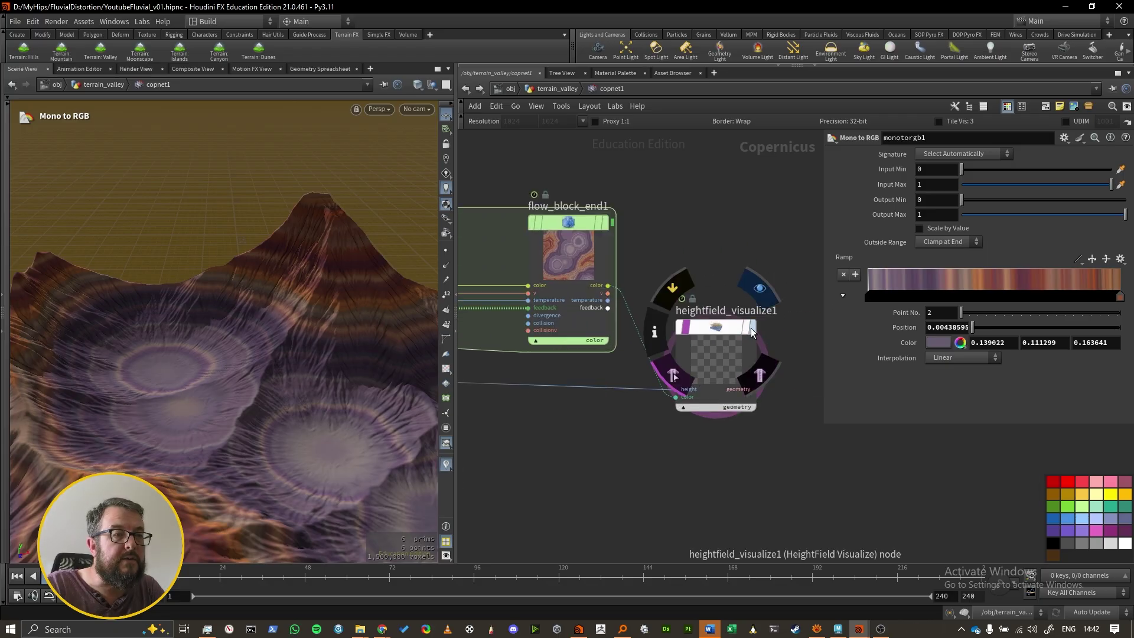
{"action": "left_click", "coordinate": [752, 328]}
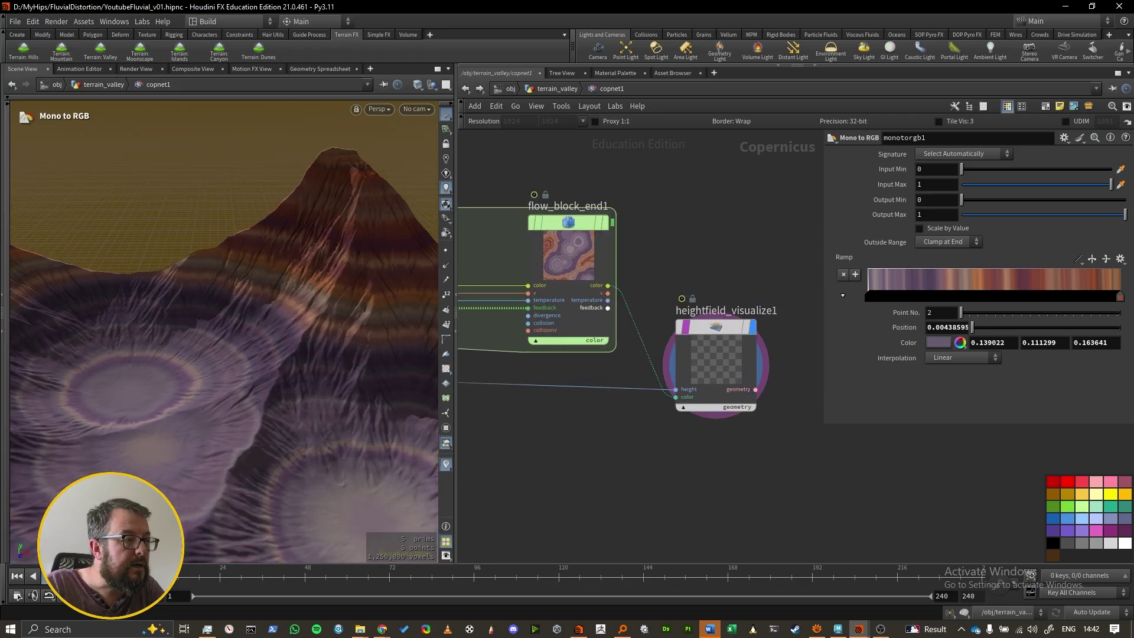
- Select flow_block_end1 and scrub the timeline to frame 37 and back to the start, checking how the colors flow down the peak
{"action": "left_click", "coordinate": [579, 224]}
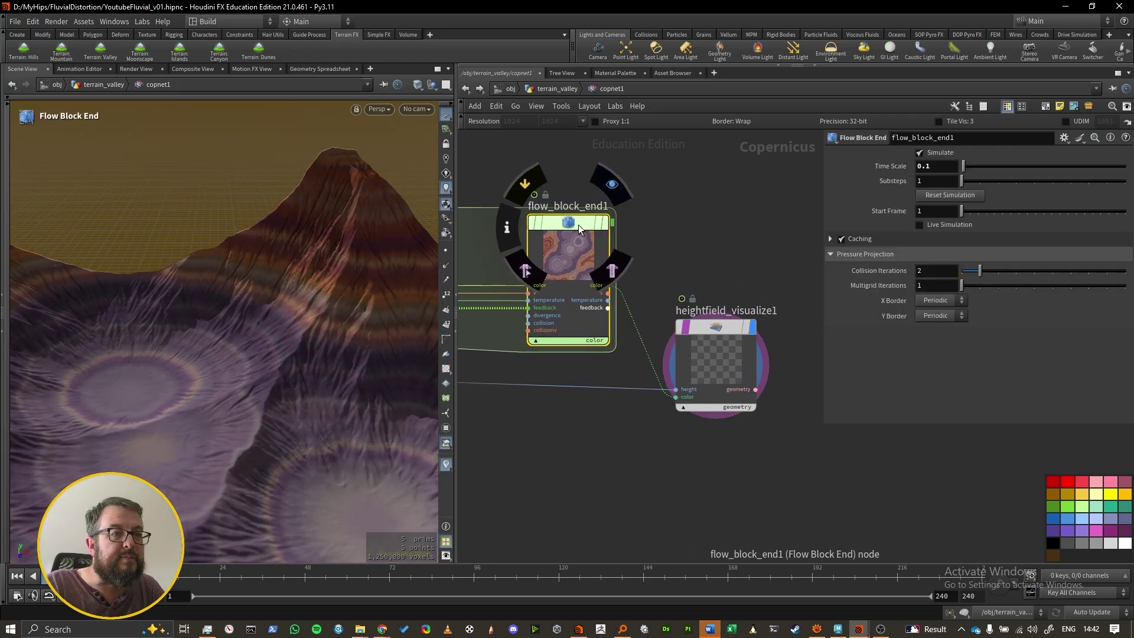
{"action": "left_click_drag", "start_coordinate": [331, 253], "coordinate": [292, 281], "text": "alt"}
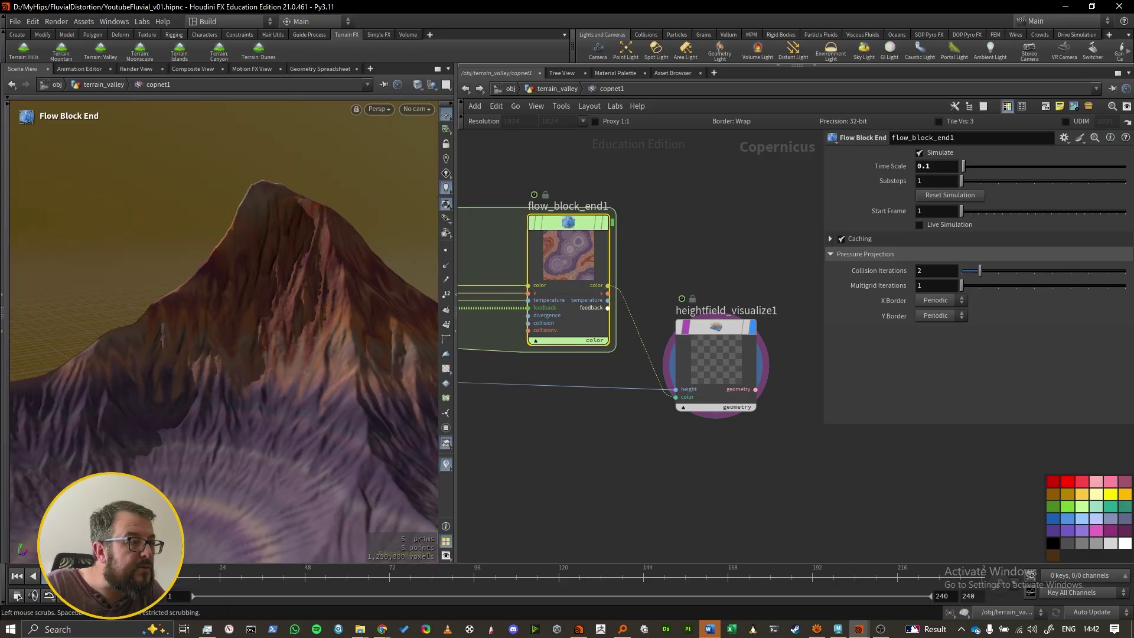
{"action": "left_click_drag", "start_coordinate": [181, 573], "coordinate": [263, 577]}
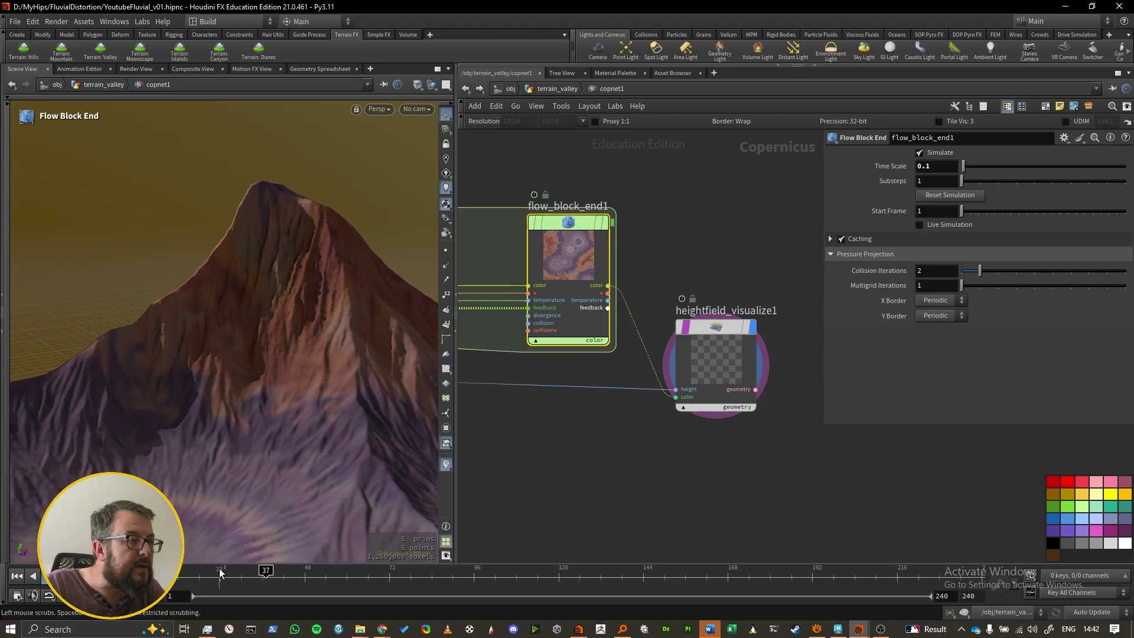
{"action": "left_click_drag", "start_coordinate": [235, 579], "coordinate": [141, 576]}
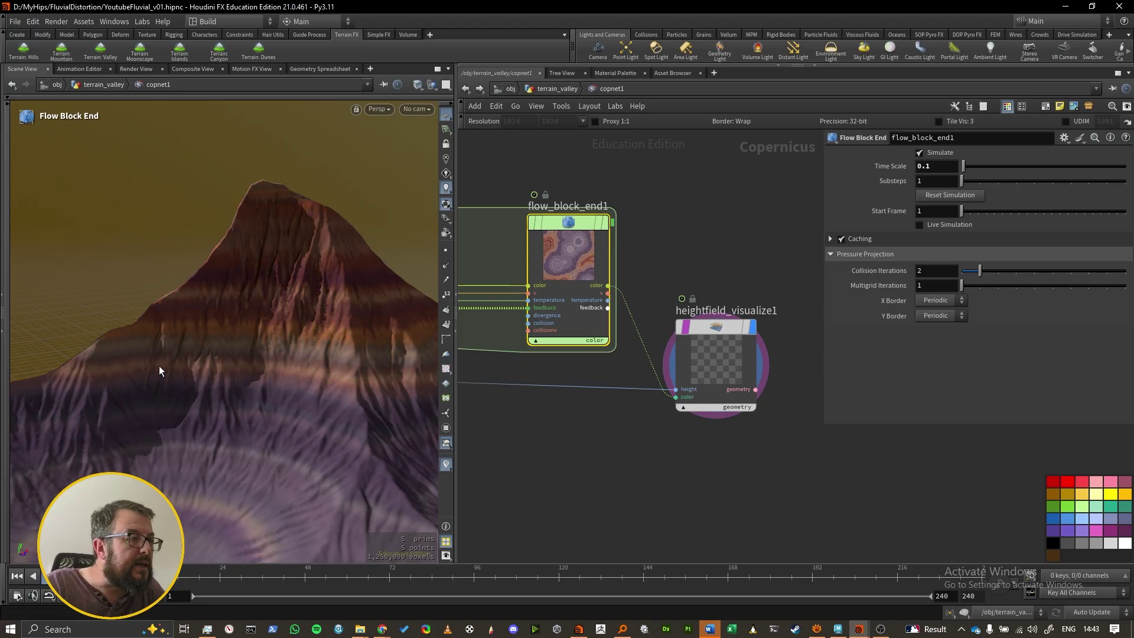
- Move distort1 level with channeljoin1 and add a Fractal Noise node below channeljoin1
{"action": "middle_click_drag", "start_coordinate": [526, 348], "coordinate": [740, 324]}
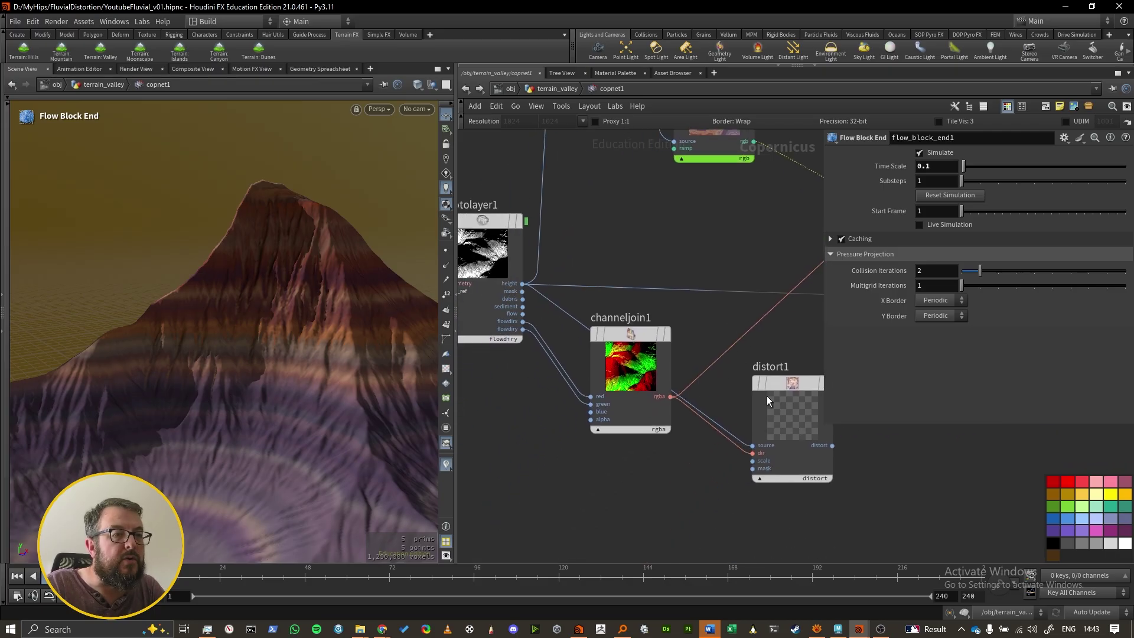
{"action": "middle_click_drag", "start_coordinate": [784, 316], "coordinate": [728, 310]}
{"action": "left_click_drag", "start_coordinate": [730, 426], "coordinate": [776, 385]}
{"action": "key", "text": "Tab"}
{"action": "type", "text": "fa"}
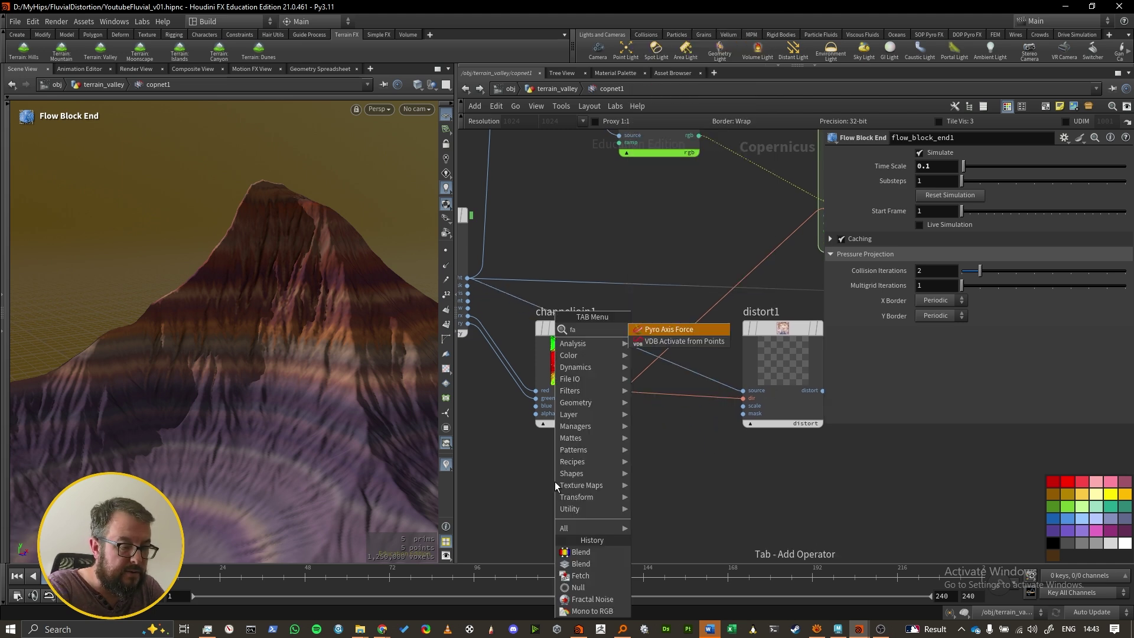
{"action": "key", "text": "Escape"}
{"action": "key", "text": "Tab"}
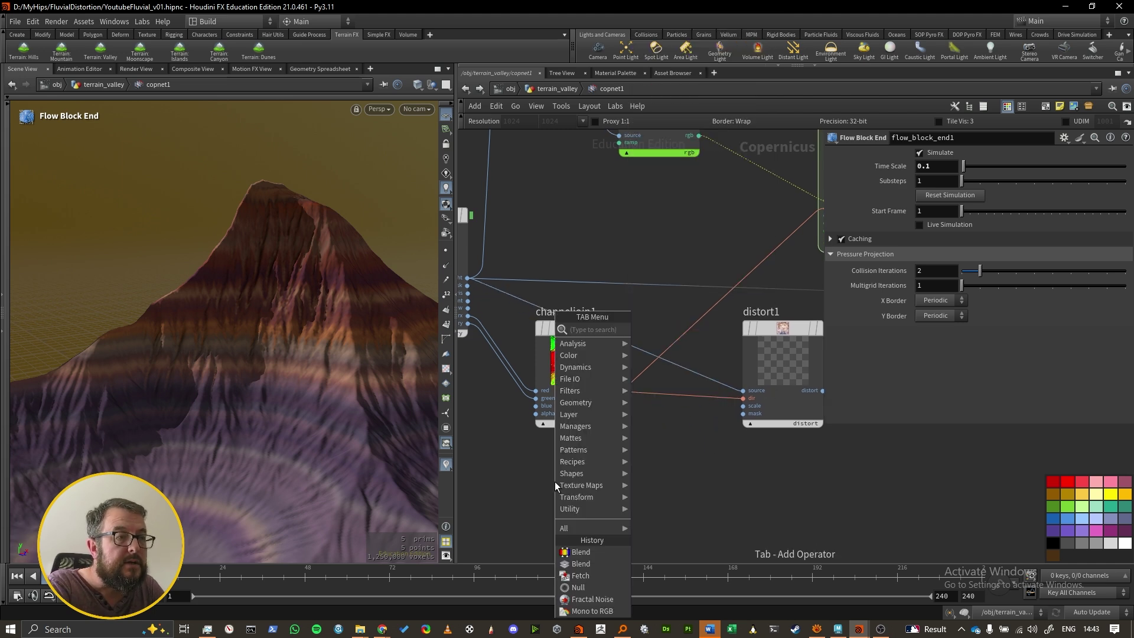
{"action": "left_click", "coordinate": [593, 599]}
{"action": "left_click", "coordinate": [612, 453]}
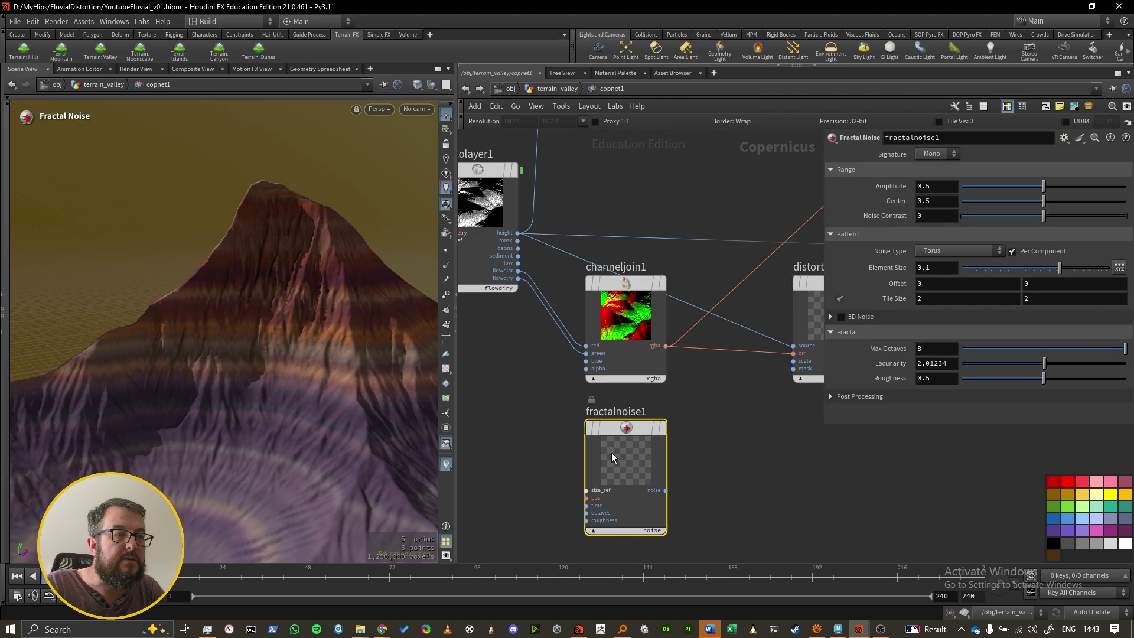
- Connect the height output of geotolayer1 to the size_ref input of fractalnoise1 and display the noise
{"action": "left_click", "coordinate": [517, 233]}
{"action": "left_click", "coordinate": [566, 468]}
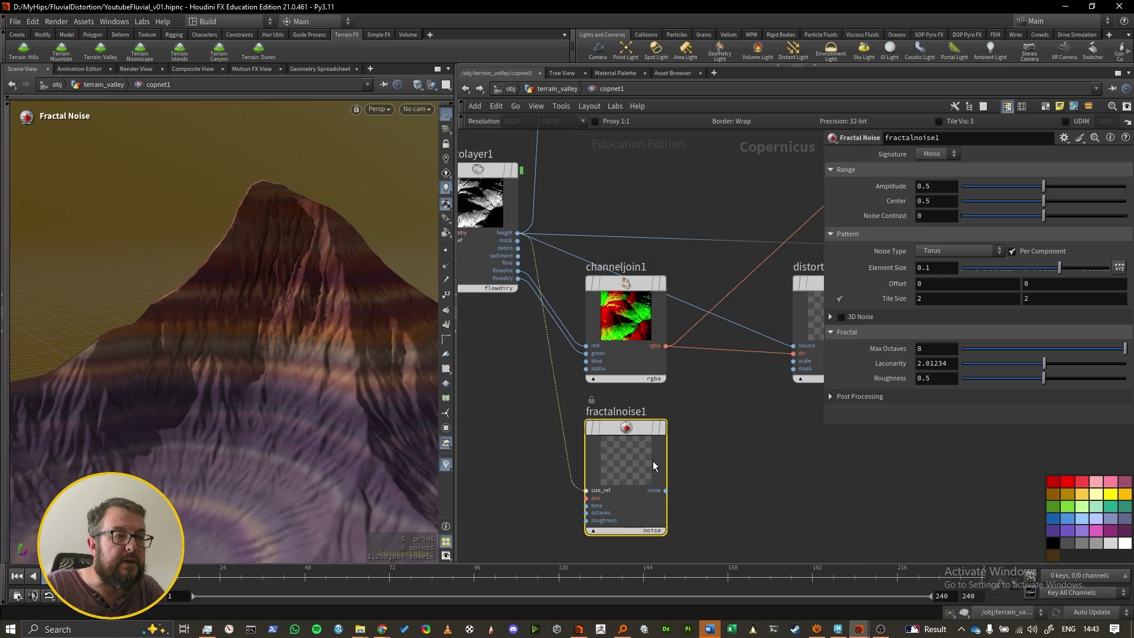
{"action": "left_click", "coordinate": [594, 429]}
{"action": "scroll", "coordinate": [233, 396], "scroll_direction": "up", "scroll_amount": 3}
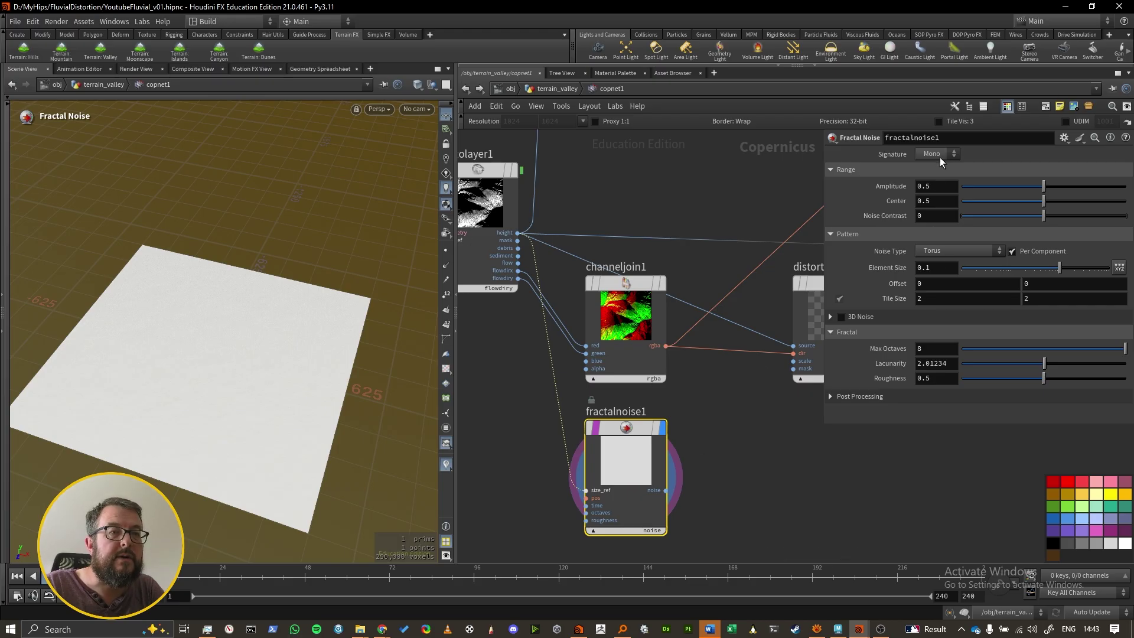
- Set fractalnoise1's amplitude to 0.823 and roughness to 0.744, and change its signature to UV
{"action": "left_click_drag", "start_coordinate": [1044, 186], "coordinate": [1097, 188]}
{"action": "left_click_drag", "start_coordinate": [1044, 378], "coordinate": [1083, 379]}
{"action": "key", "text": "Escape"}
{"action": "scroll", "coordinate": [175, 377], "scroll_direction": "up", "scroll_amount": 6}
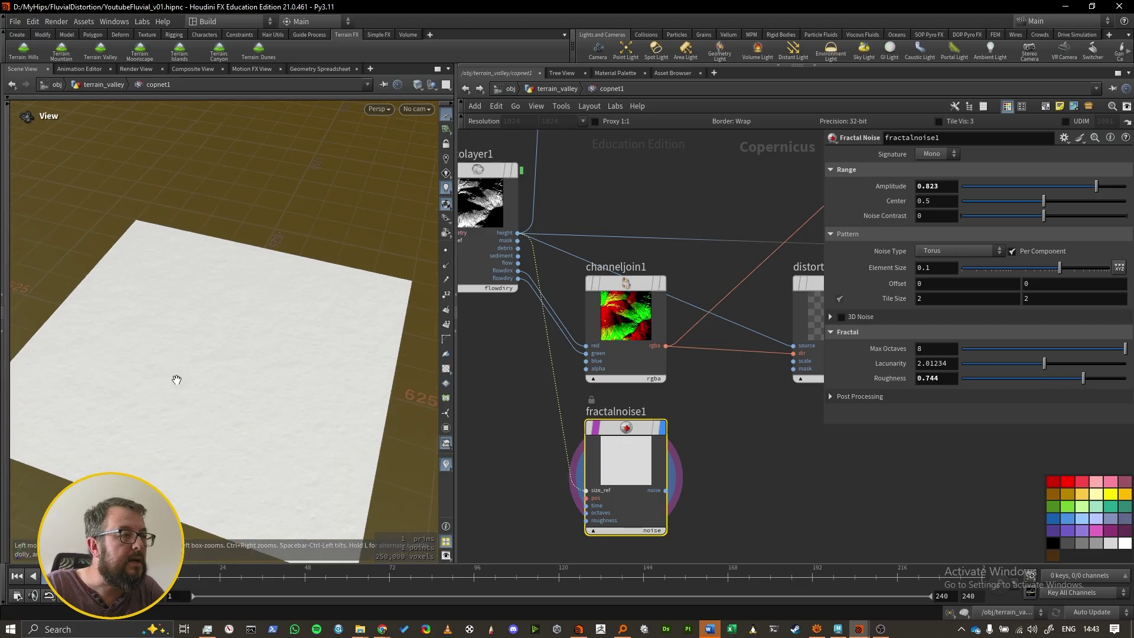
{"action": "scroll", "coordinate": [189, 417], "scroll_direction": "up", "scroll_amount": 4}
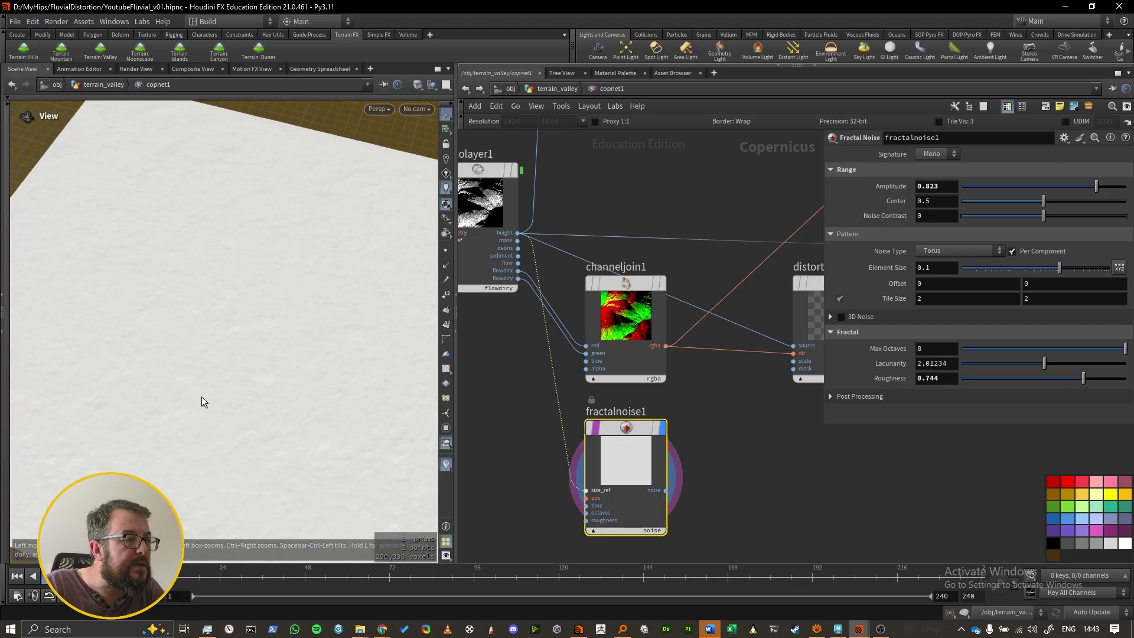
{"action": "left_click", "coordinate": [939, 154]}
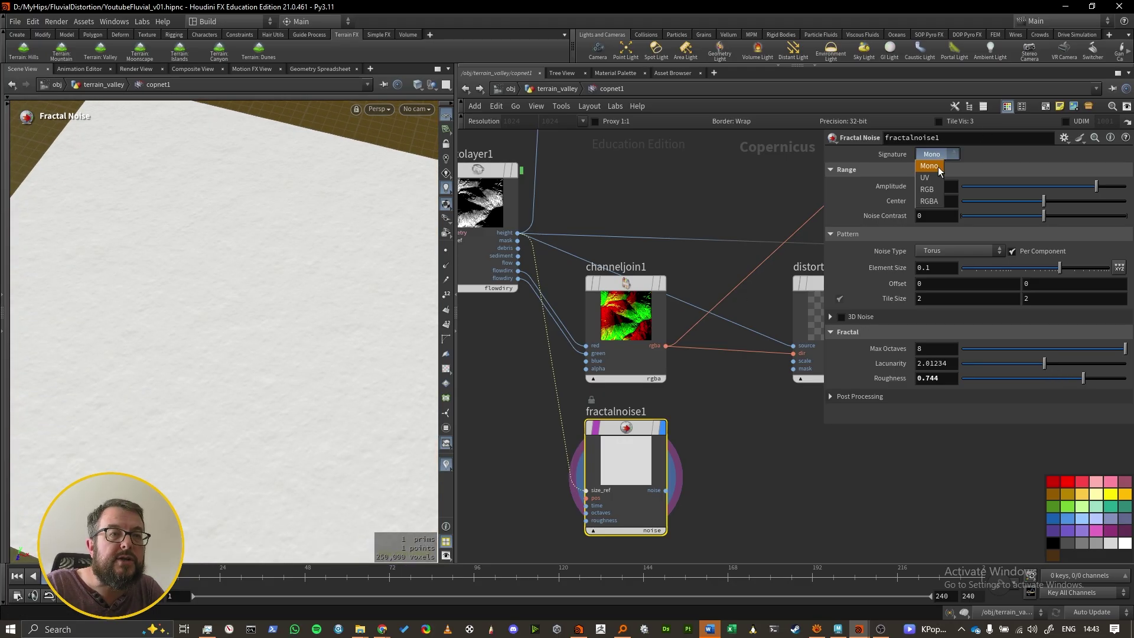
{"action": "left_click", "coordinate": [939, 177]}
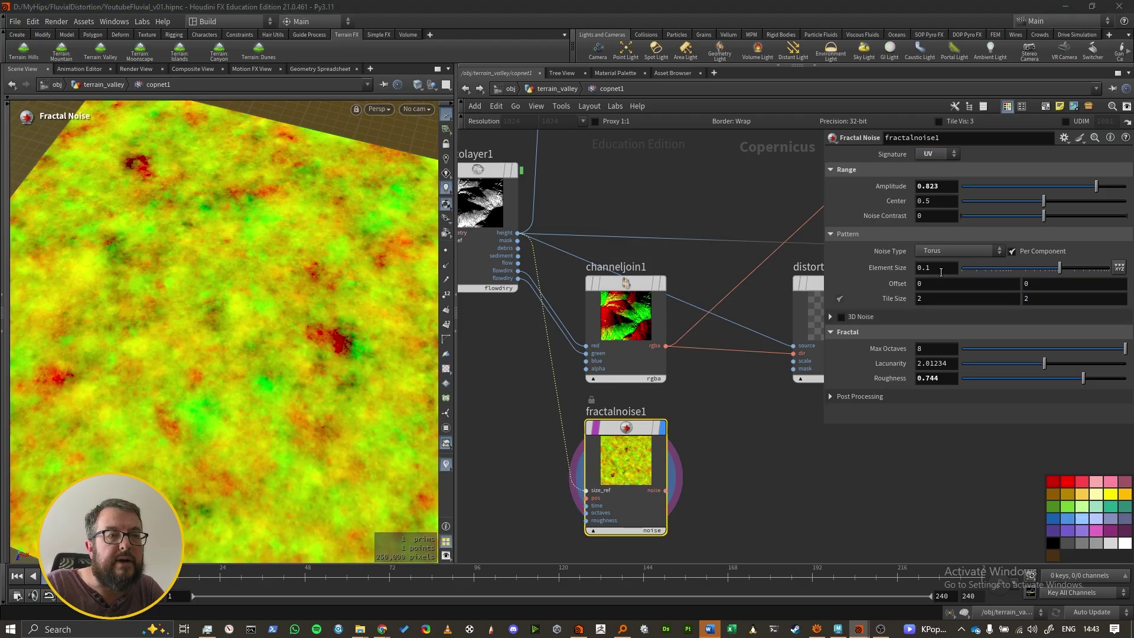
- Expose the per-axis Element Scale on fractalnoise1, set its second value to 30, and set Element Size to 0.001
{"action": "left_click", "coordinate": [1118, 269]}
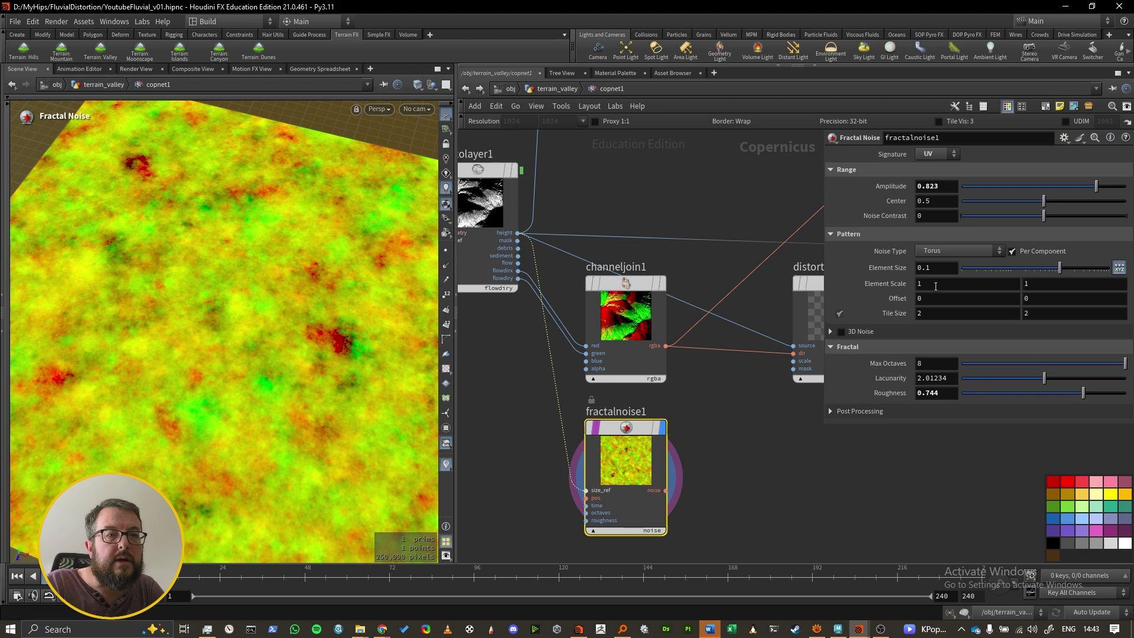
{"action": "double_click", "coordinate": [1039, 286]}
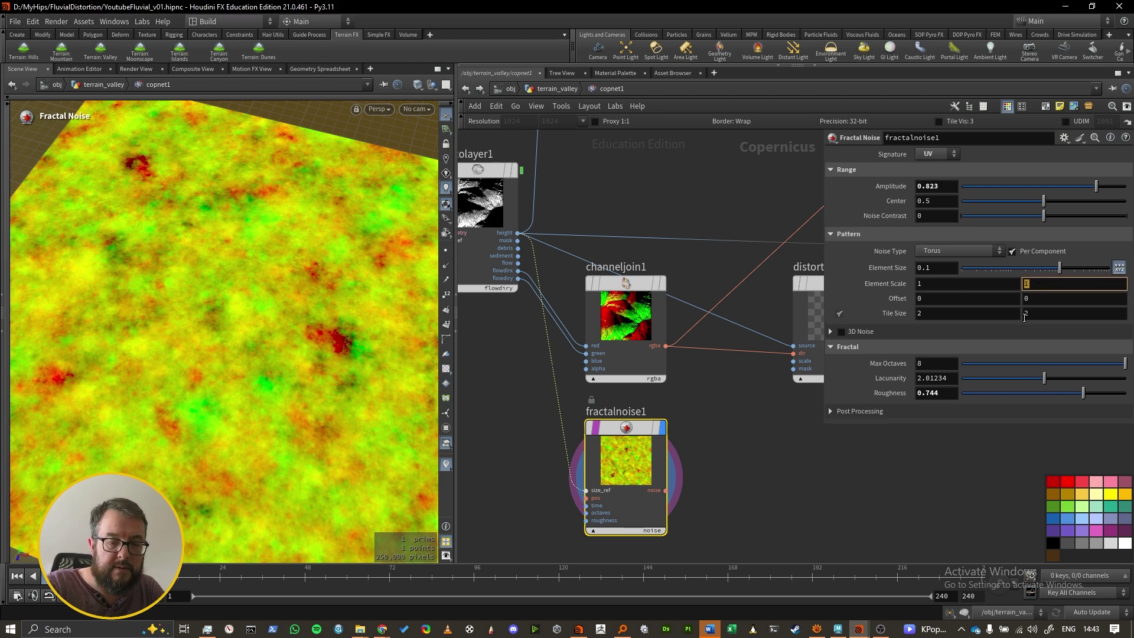
{"action": "key", "text": "Return"}
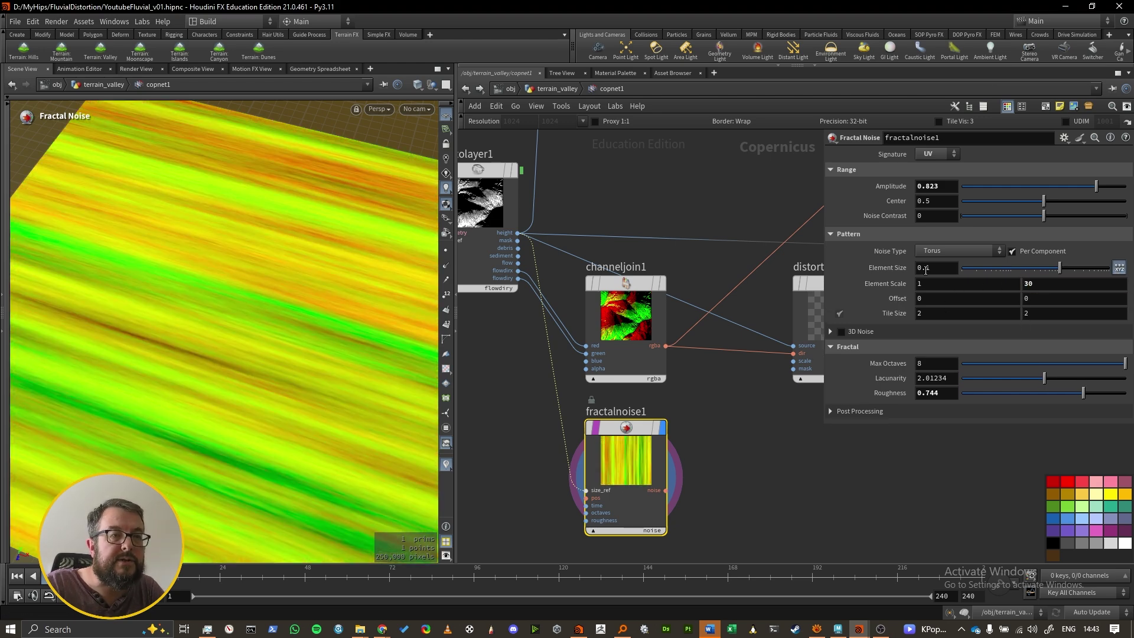
{"action": "type", "text": "5"}
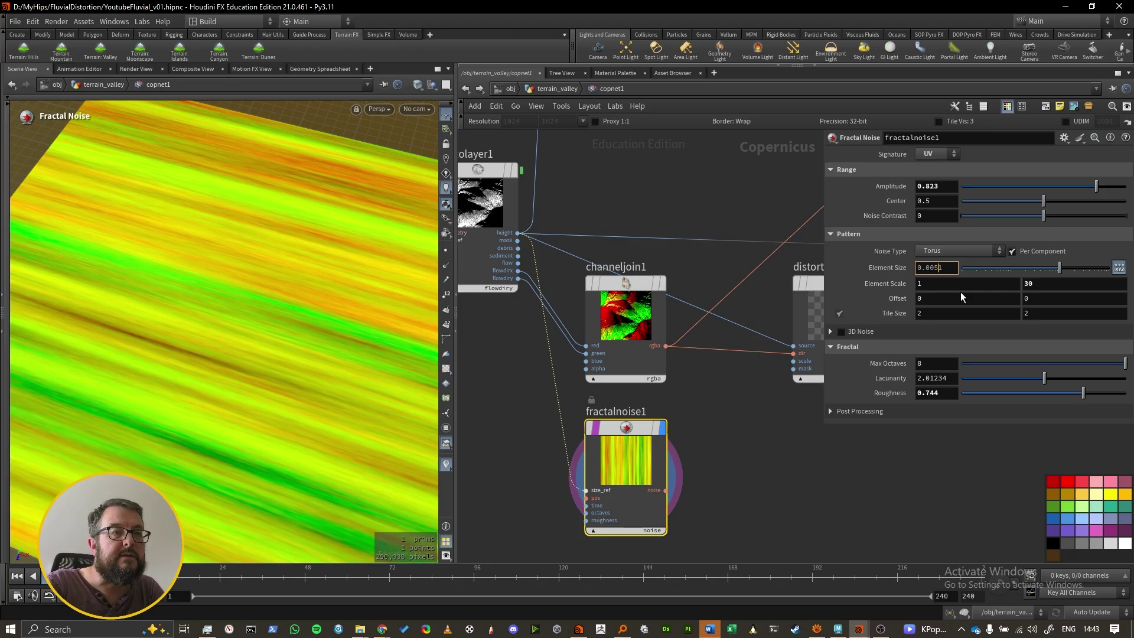
{"action": "key", "text": "Return"}
{"action": "left_click", "coordinate": [952, 267]}
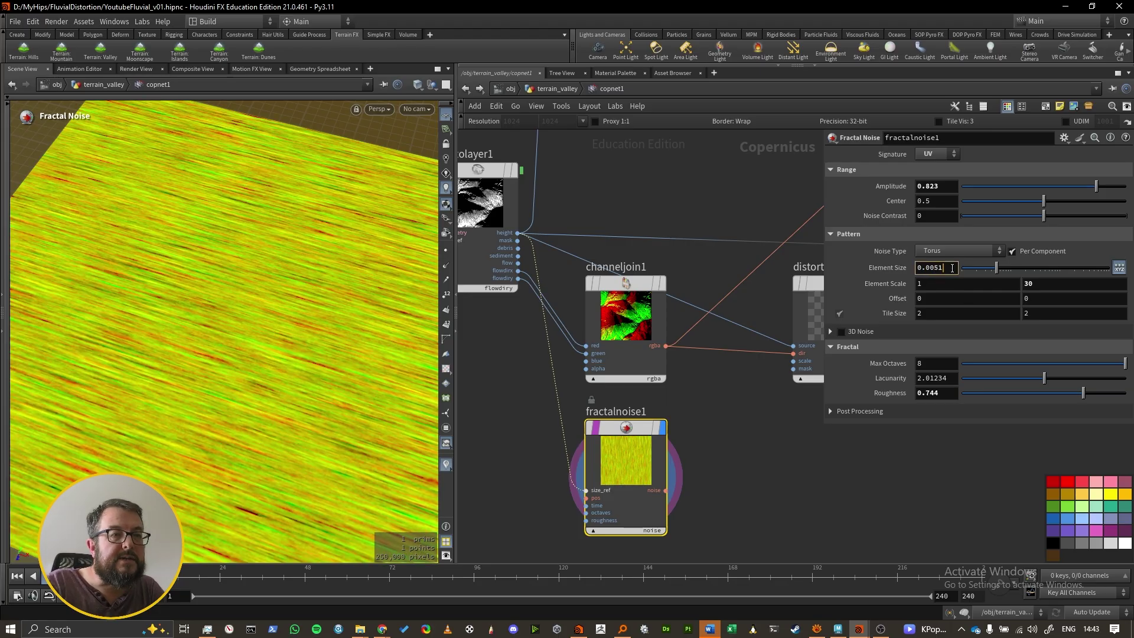
{"action": "type", "text": "1"}
{"action": "key", "text": "Return"}
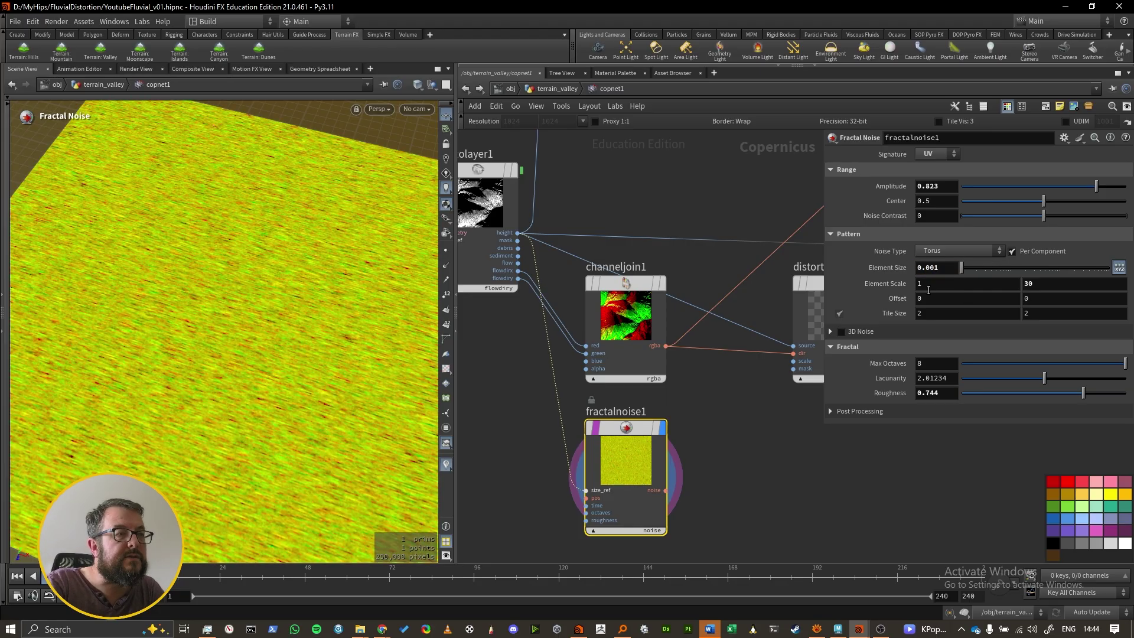
- Insert a Blend node combining channeljoin1 as background and fractalnoise1 as foreground ahead of distort1, comparing Mask 0 with Mask 1
{"action": "middle_click_drag", "start_coordinate": [706, 389], "coordinate": [632, 374]}
{"action": "scroll", "coordinate": [646, 437], "scroll_direction": "down", "scroll_amount": 4}
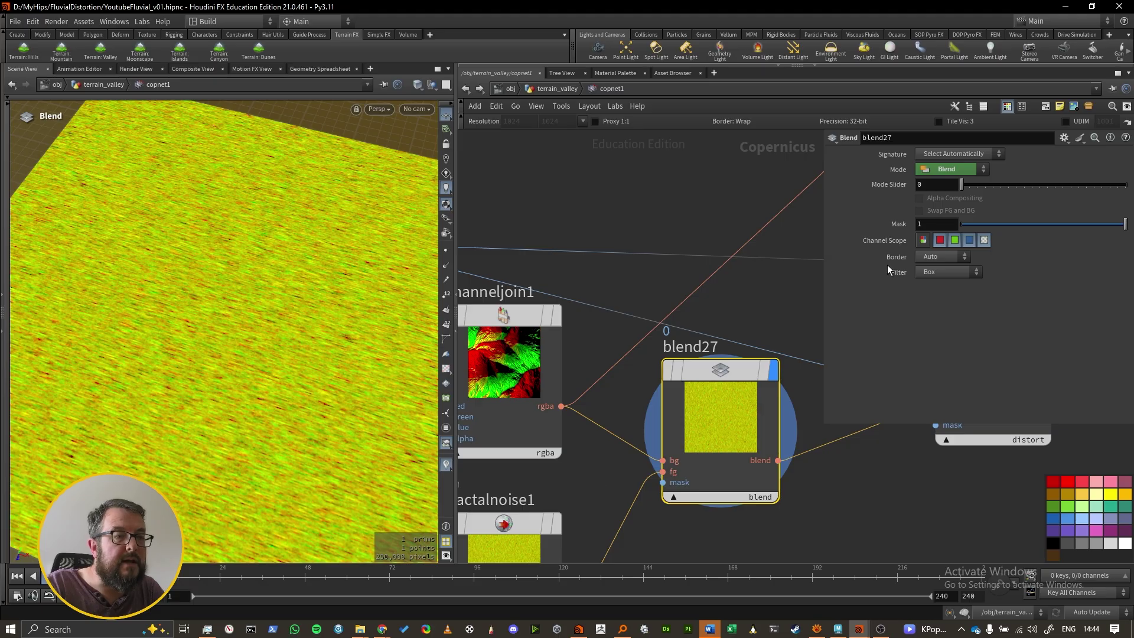
{"action": "left_click_drag", "start_coordinate": [1077, 225], "coordinate": [880, 231]}
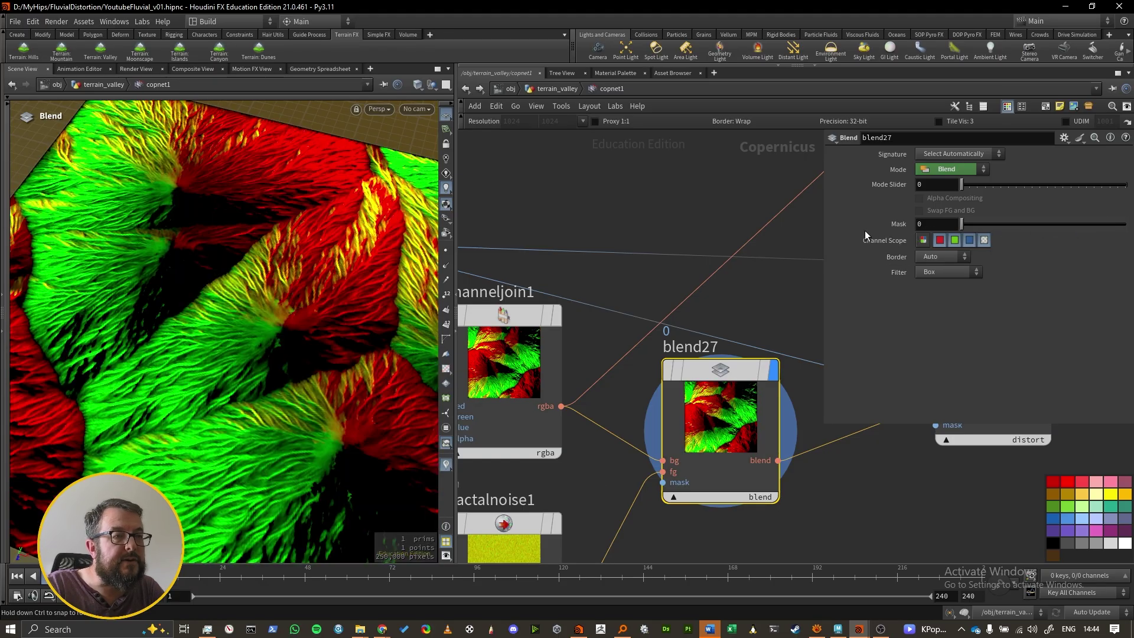
{"action": "left_click_drag", "start_coordinate": [962, 225], "coordinate": [1125, 224]}
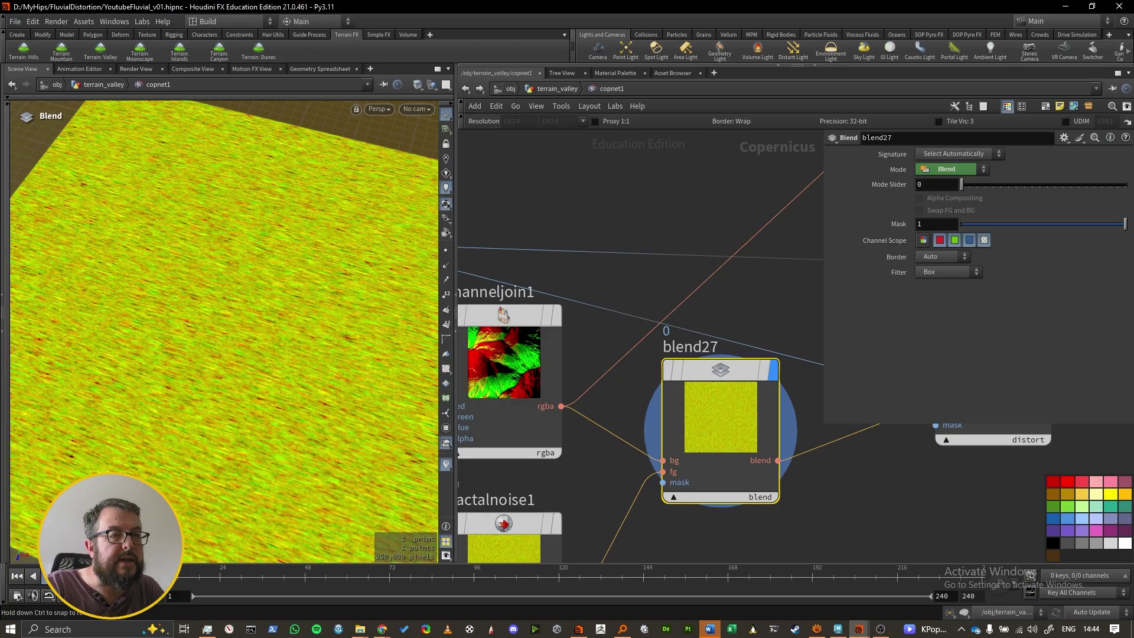
- Connect blend27's output to the v input of flow_block_begin1
{"action": "middle_click_drag", "start_coordinate": [776, 331], "coordinate": [589, 390]}
{"action": "left_click", "coordinate": [591, 519]}
{"action": "left_click", "coordinate": [687, 204]}
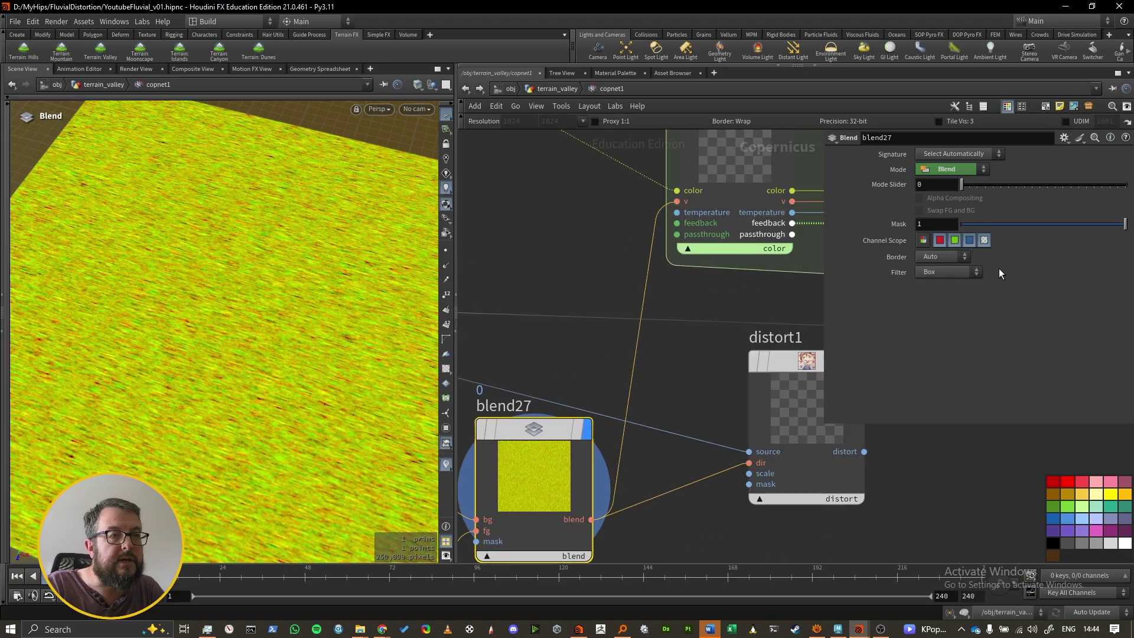
- Display heightfield_visualize1 with blend27's Mask at 0, and set the Mask to 1 for comparison
{"action": "left_click_drag", "start_coordinate": [1050, 226], "coordinate": [761, 232]}
{"action": "middle_click_drag", "start_coordinate": [678, 355], "coordinate": [538, 392]}
{"action": "scroll", "coordinate": [724, 416], "scroll_direction": "down", "scroll_amount": 3}
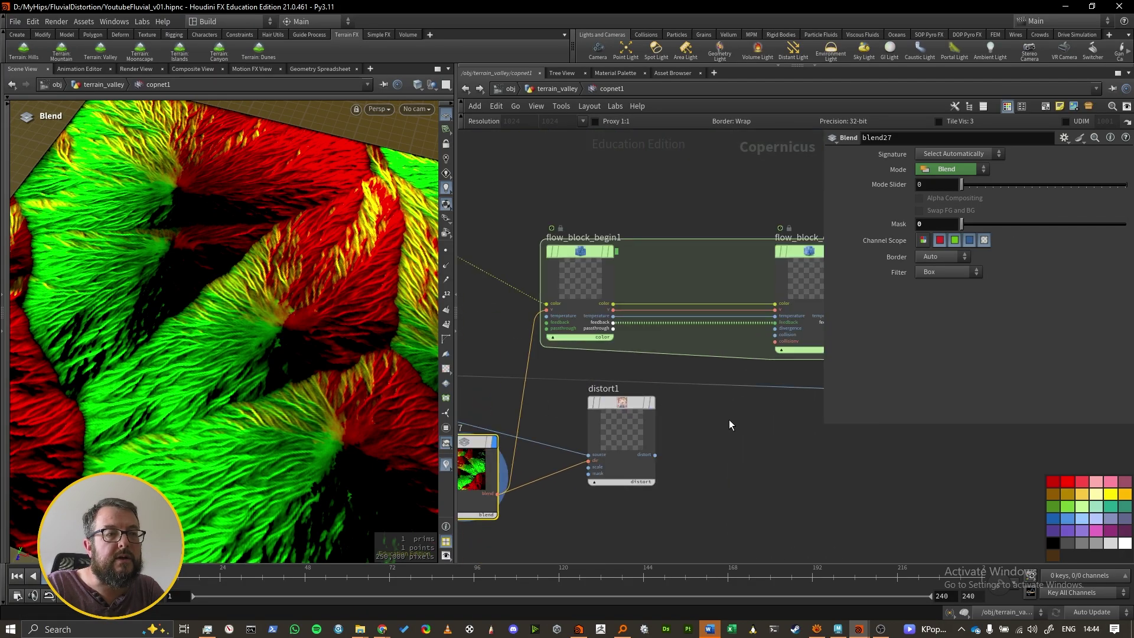
{"action": "middle_click_drag", "start_coordinate": [816, 393], "coordinate": [582, 450]}
{"action": "scroll", "coordinate": [615, 448], "scroll_direction": "up", "scroll_amount": 1}
{"action": "left_click", "coordinate": [742, 396]}
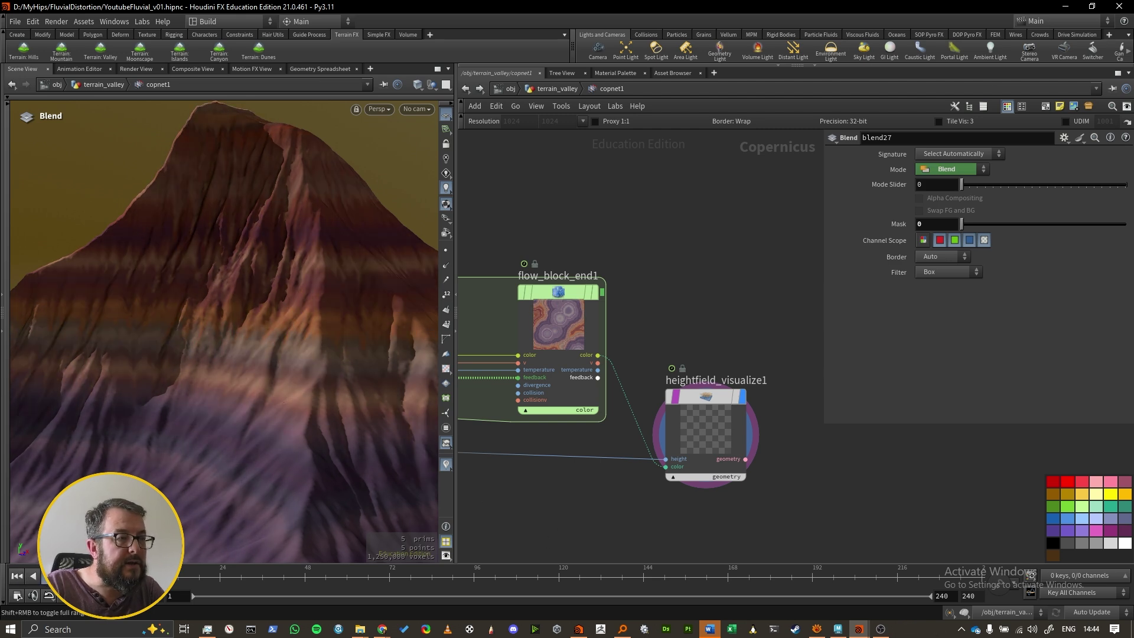
{"action": "middle_click_drag", "start_coordinate": [527, 491], "coordinate": [924, 451]}
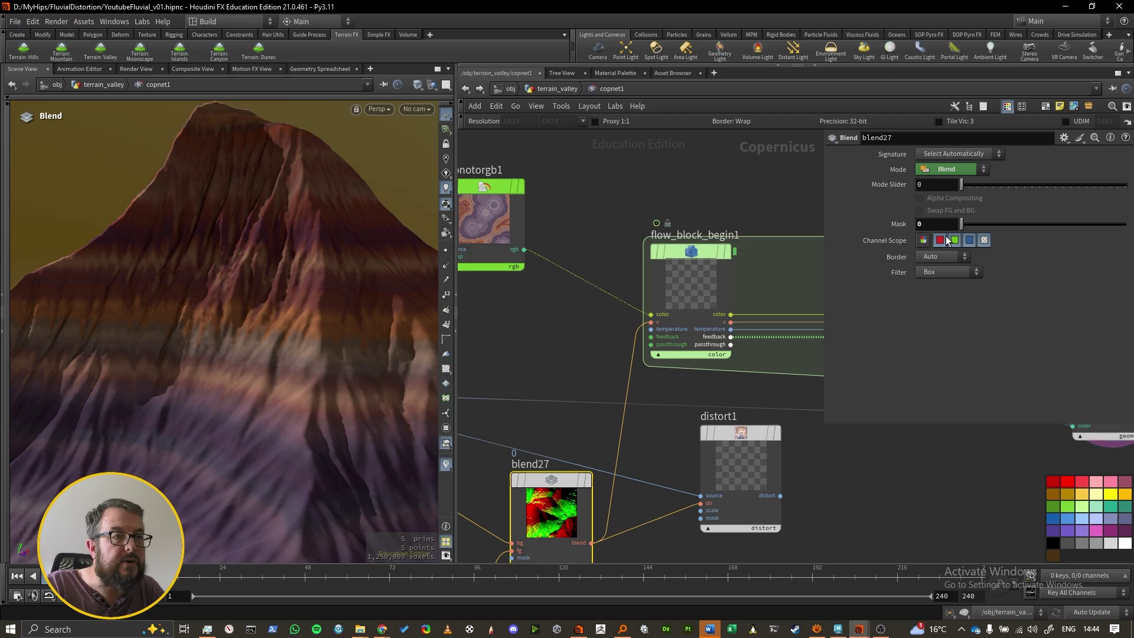
{"action": "left_click_drag", "start_coordinate": [968, 223], "coordinate": [1126, 224]}
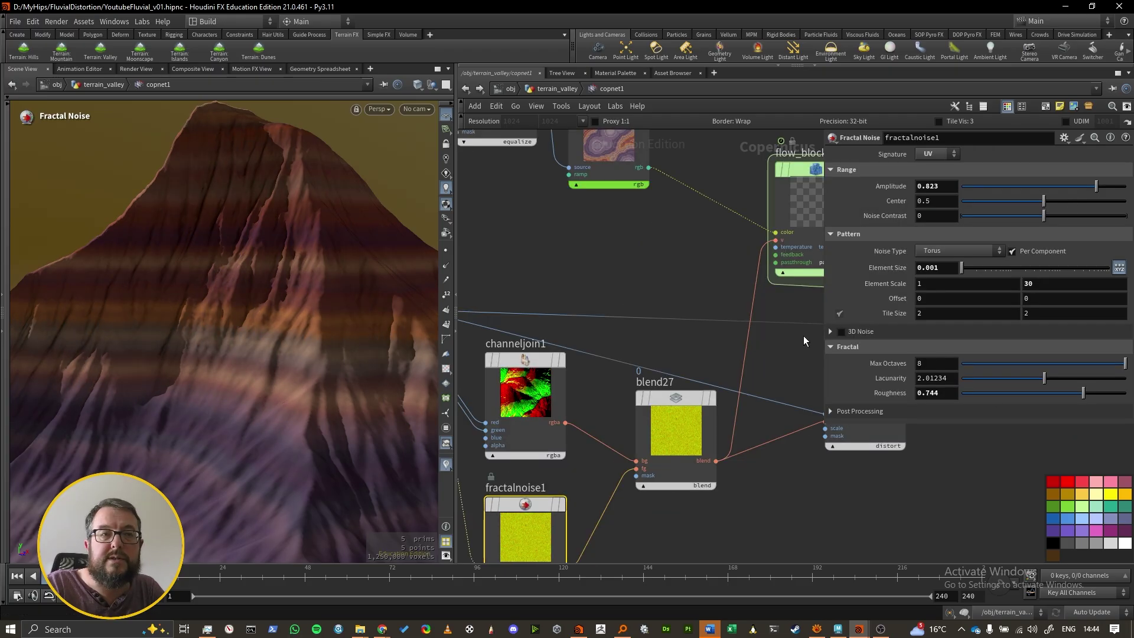
- Set fractalnoise1's roughness to 0.848, noise contrast to 0.307 and amplitude to 0.892, and run the flow simulation
{"action": "left_click_drag", "start_coordinate": [1085, 392], "coordinate": [1103, 392]}
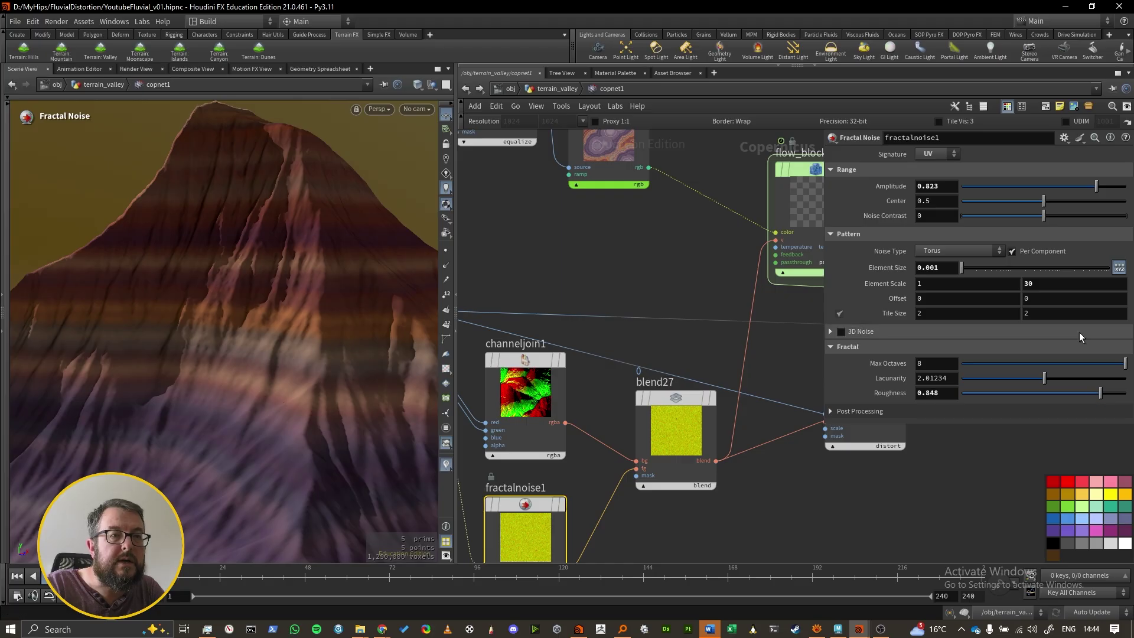
{"action": "left_click_drag", "start_coordinate": [1044, 216], "coordinate": [1107, 185]}
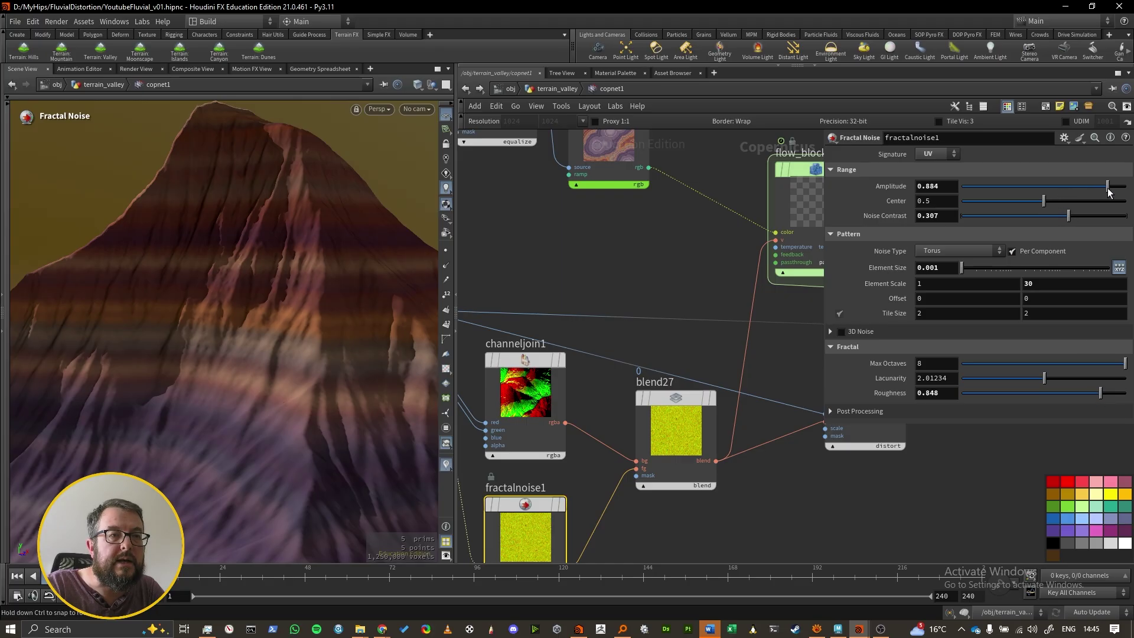
{"action": "middle_click_drag", "start_coordinate": [699, 308], "coordinate": [458, 317]}
{"action": "middle_click_drag", "start_coordinate": [818, 391], "coordinate": [610, 387]}
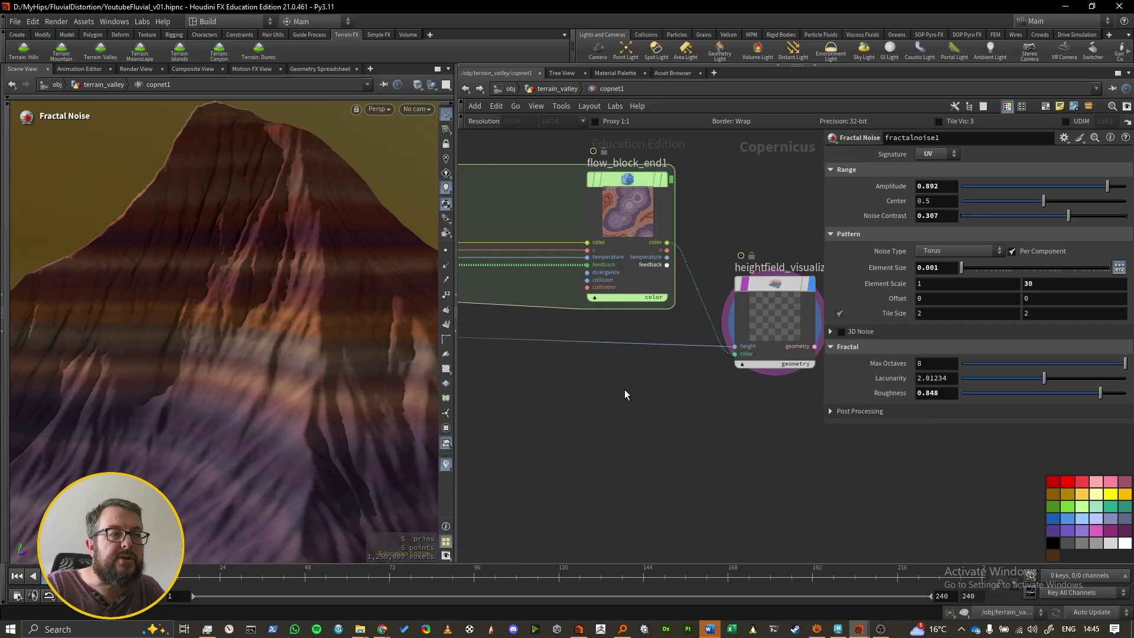
{"action": "scroll", "coordinate": [640, 388], "scroll_direction": "down", "scroll_amount": 2}
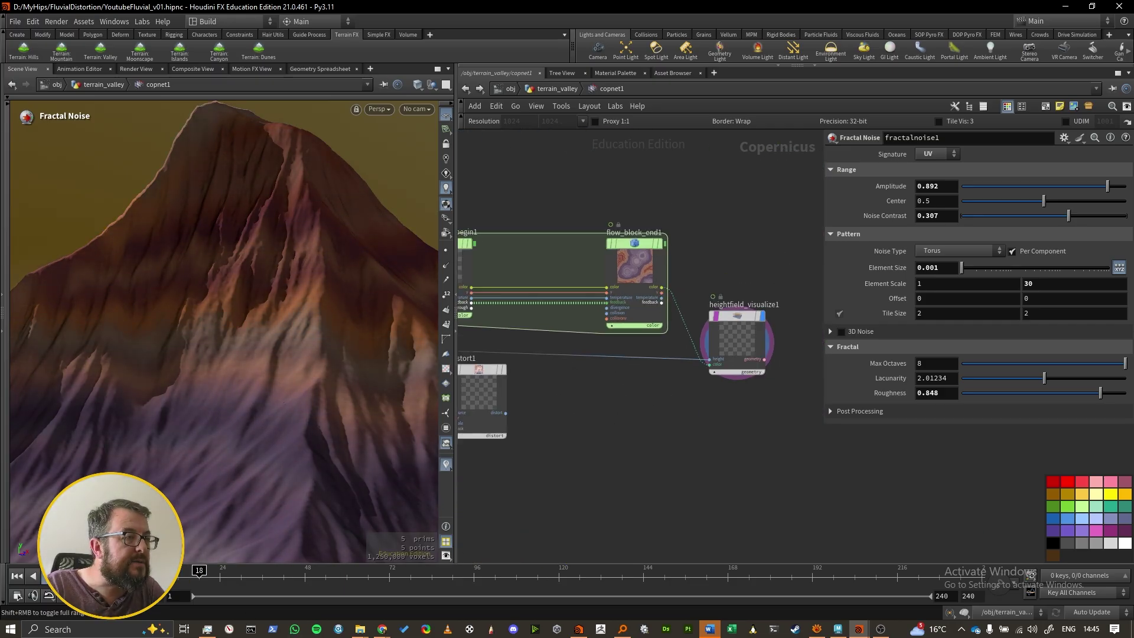
{"action": "middle_click_drag", "start_coordinate": [585, 391], "coordinate": [805, 392]}
{"action": "key", "text": "ctrl+z"}
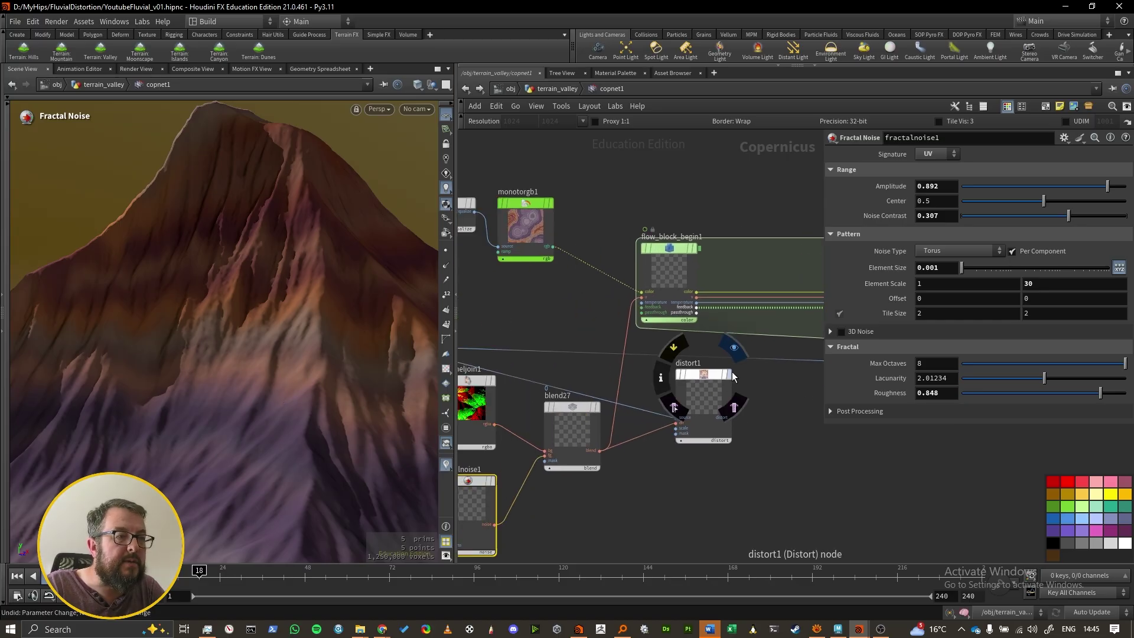
{"action": "mouse_move", "coordinate": [752, 418]}
{"action": "middle_mouse_down"}
{"action": "mouse_move", "coordinate": [568, 430]}
{"action": "mouse_move", "coordinate": [591, 410]}
{"action": "mouse_move", "coordinate": [769, 389]}
{"action": "middle_mouse_up"}
{"action": "left_click", "coordinate": [670, 408]}
{"action": "middle_click_drag", "start_coordinate": [679, 393], "coordinate": [343, 419]}
{"action": "key", "text": "Escape"}
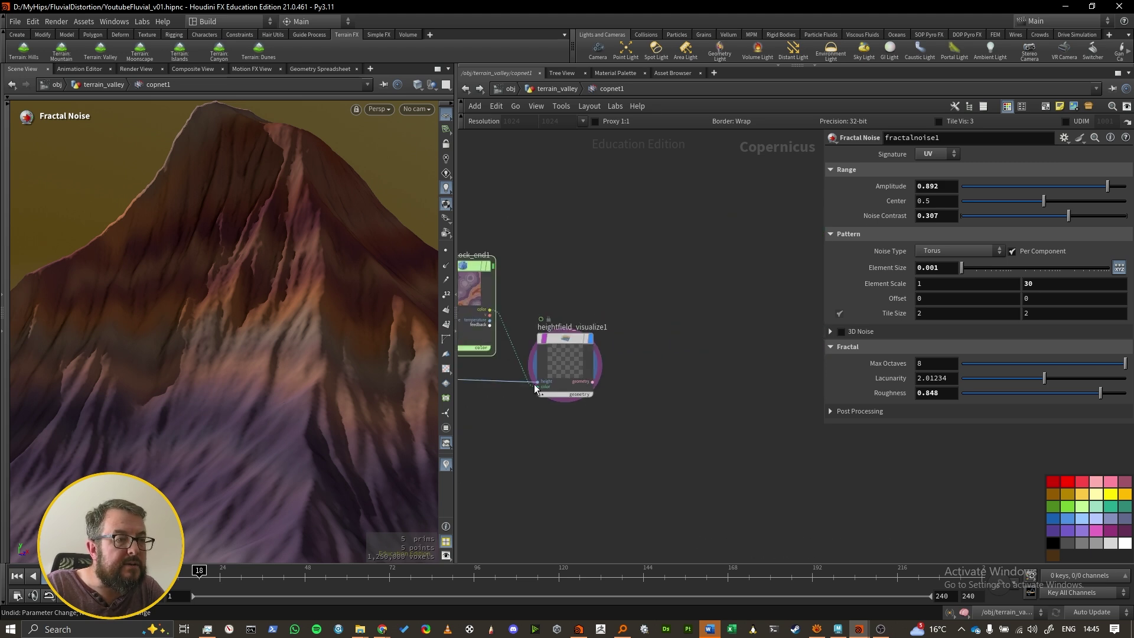
- Connect distort1's output to the color input of heightfield_visualize1
{"action": "middle_click_drag", "start_coordinate": [540, 389], "coordinate": [710, 362]}
{"action": "left_click", "coordinate": [504, 408]}
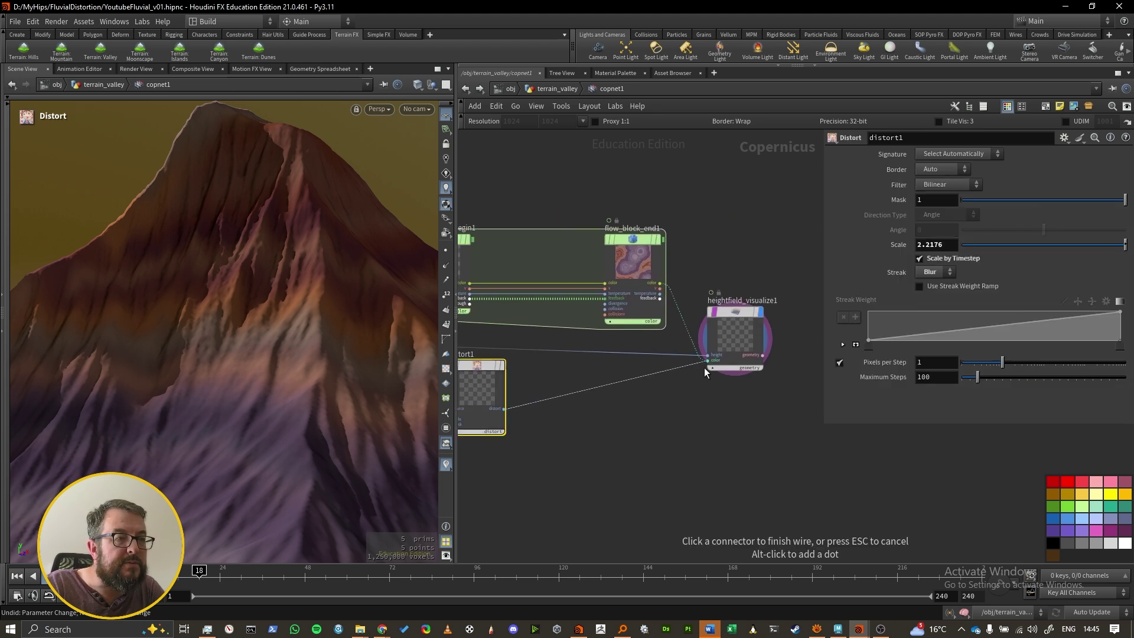
{"action": "left_click", "coordinate": [707, 361]}
{"action": "left_click", "coordinate": [747, 329]}
- Connect the rgb output of monotorgb1 to the source input of distort1
{"action": "middle_click_drag", "start_coordinate": [616, 412], "coordinate": [785, 405]}
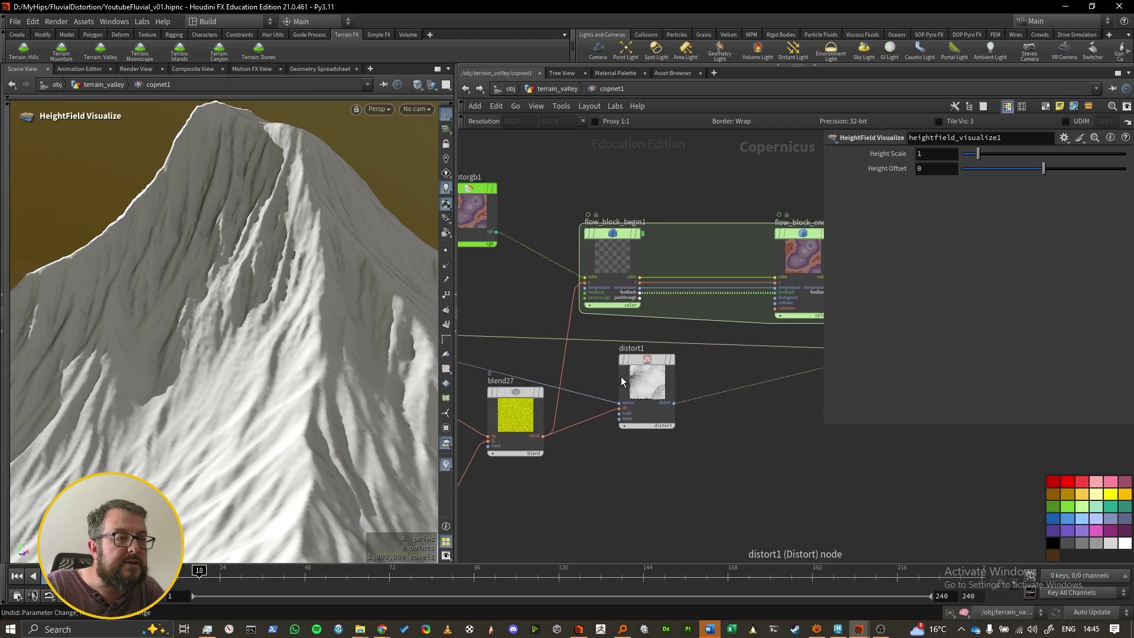
{"action": "scroll", "coordinate": [623, 384], "scroll_direction": "up", "scroll_amount": 3}
{"action": "middle_click_drag", "start_coordinate": [594, 385], "coordinate": [738, 399]}
{"action": "left_click", "coordinate": [588, 185]}
{"action": "left_click", "coordinate": [741, 422]}
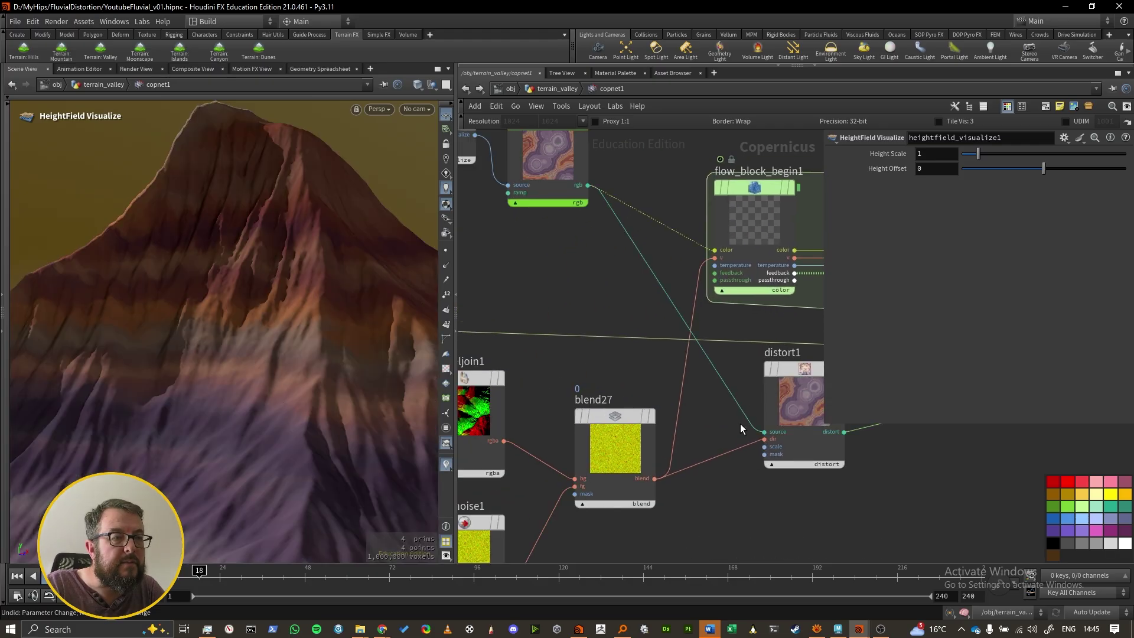
- Try different Scale values on distort1 in increments of 0.1
{"action": "left_click", "coordinate": [604, 450]}
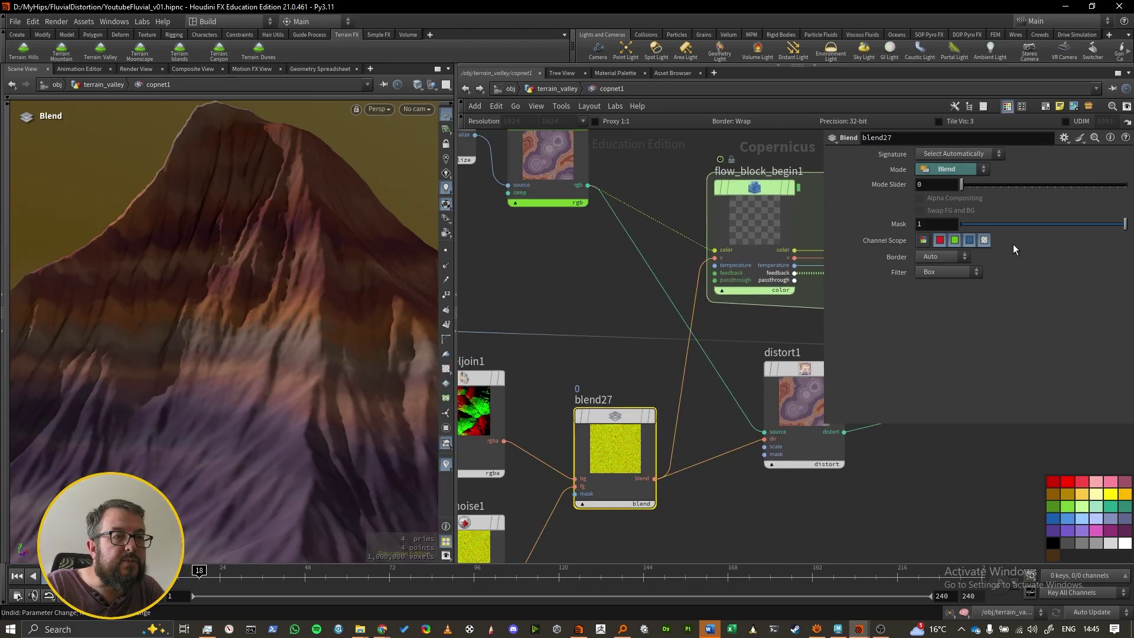
{"action": "left_click", "coordinate": [781, 388]}
{"action": "middle_click_drag", "start_coordinate": [779, 339], "coordinate": [683, 302]}
{"action": "middle_click", "coordinate": [926, 253]}
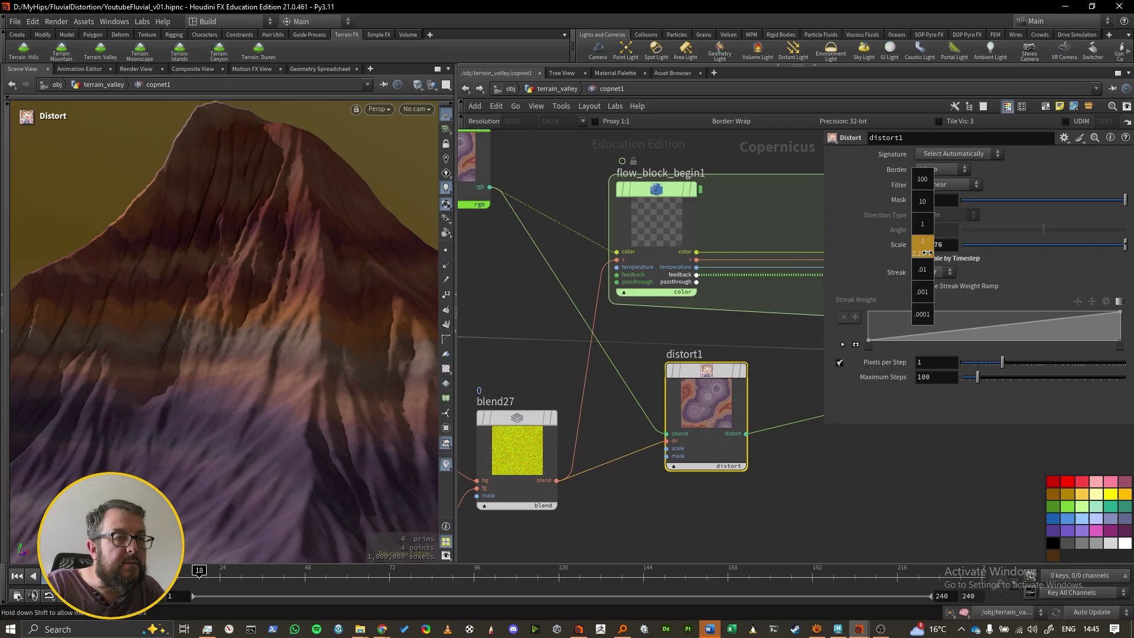
{"action": "middle_click_drag", "start_coordinate": [920, 254], "coordinate": [912, 253]}
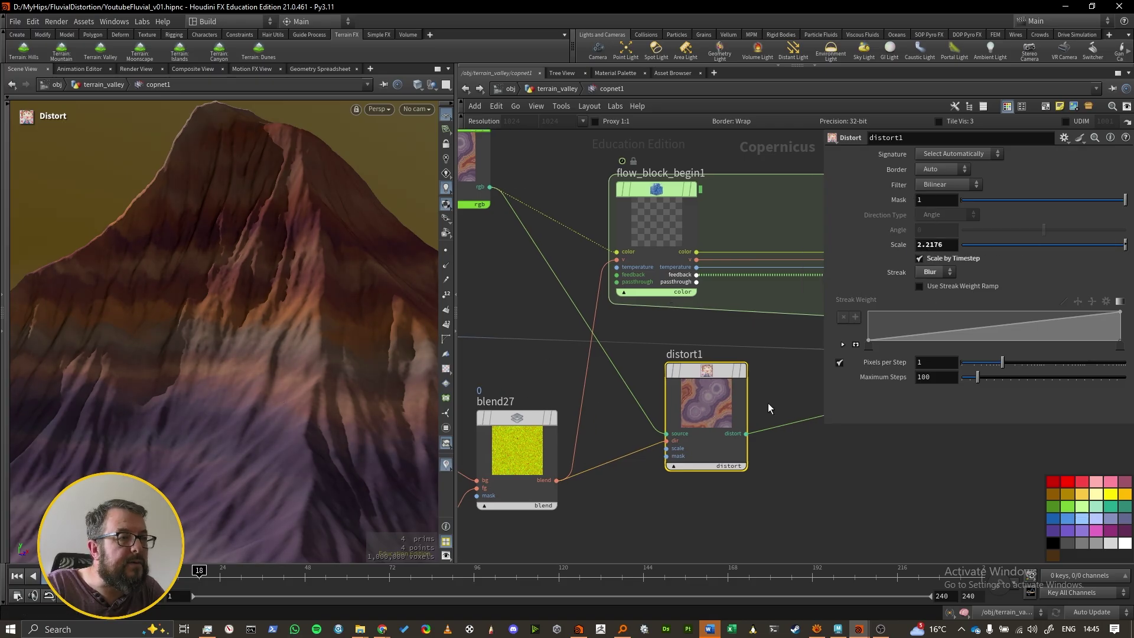
- Set fractalnoise1's amplitude to 0.899, noise contrast to 0.451 and roughness to 0.986
{"action": "middle_click_drag", "start_coordinate": [580, 463], "coordinate": [716, 446]}
{"action": "left_click", "coordinate": [502, 520]}
{"action": "left_click_drag", "start_coordinate": [1108, 187], "coordinate": [1028, 190]}
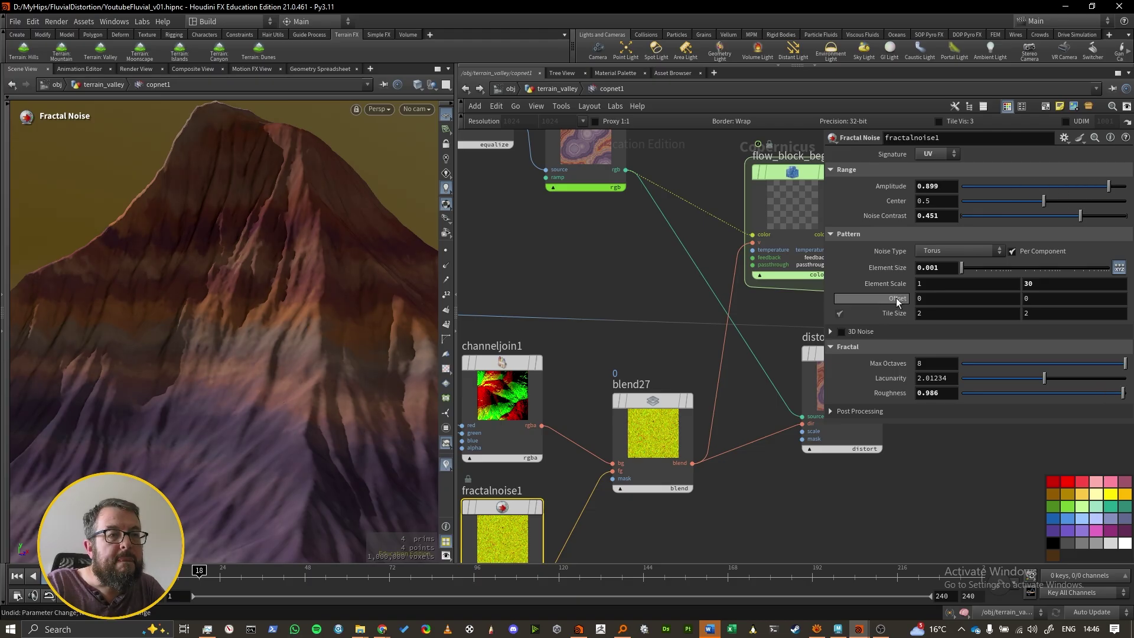
- Set fractalnoise1's Element Scale to 0.2 and 15, and inspect the mountain face up close
{"action": "middle_click_drag", "start_coordinate": [891, 283], "coordinate": [863, 282]}
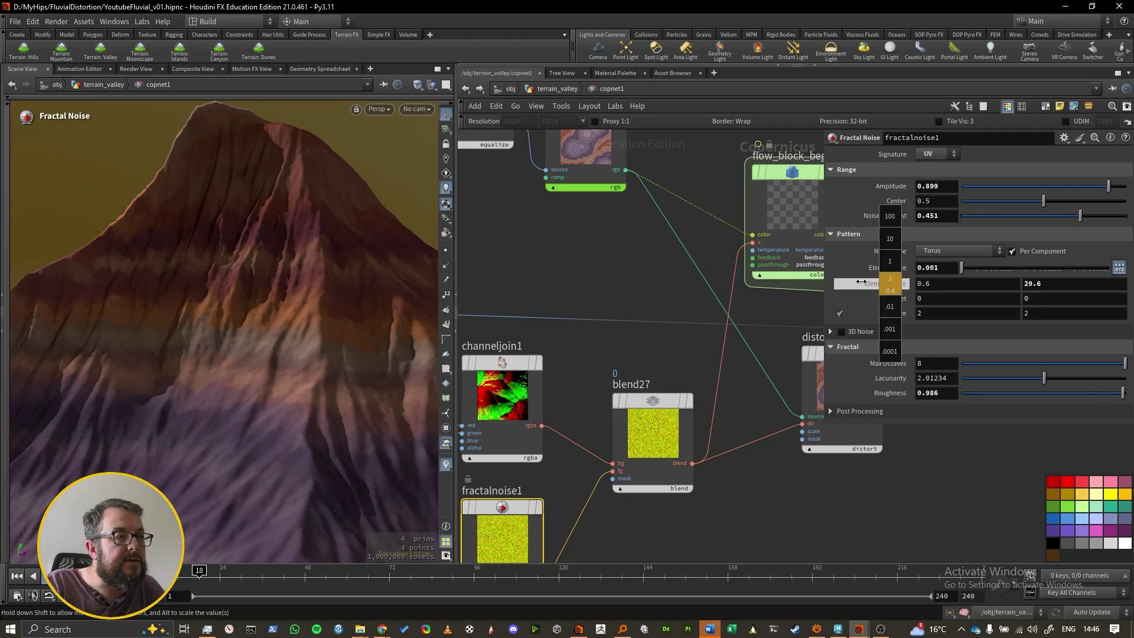
{"action": "middle_click_drag", "start_coordinate": [853, 282], "coordinate": [842, 279]}
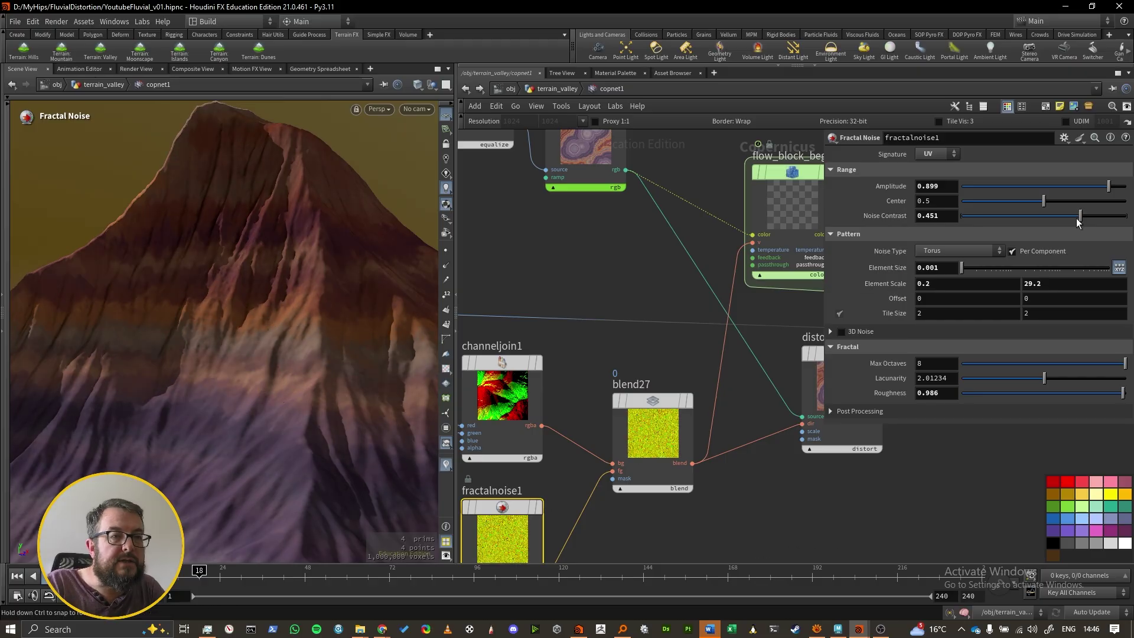
{"action": "left_click", "coordinate": [1051, 287]}
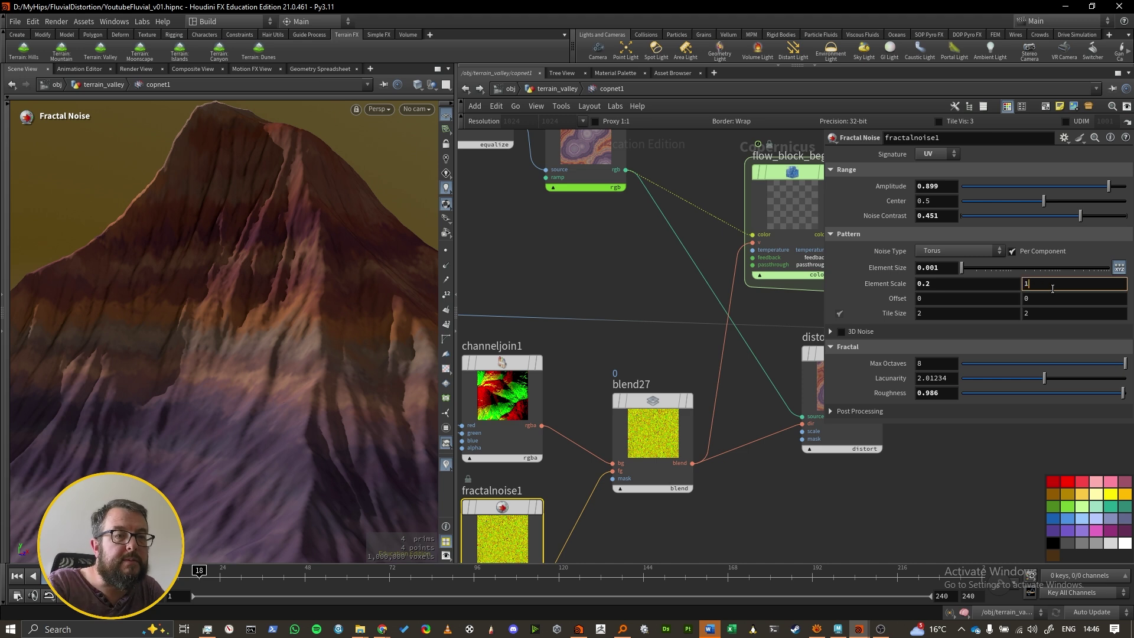
{"action": "key", "text": "Return"}
{"action": "left_click_drag", "start_coordinate": [245, 288], "coordinate": [414, 331], "text": "alt"}
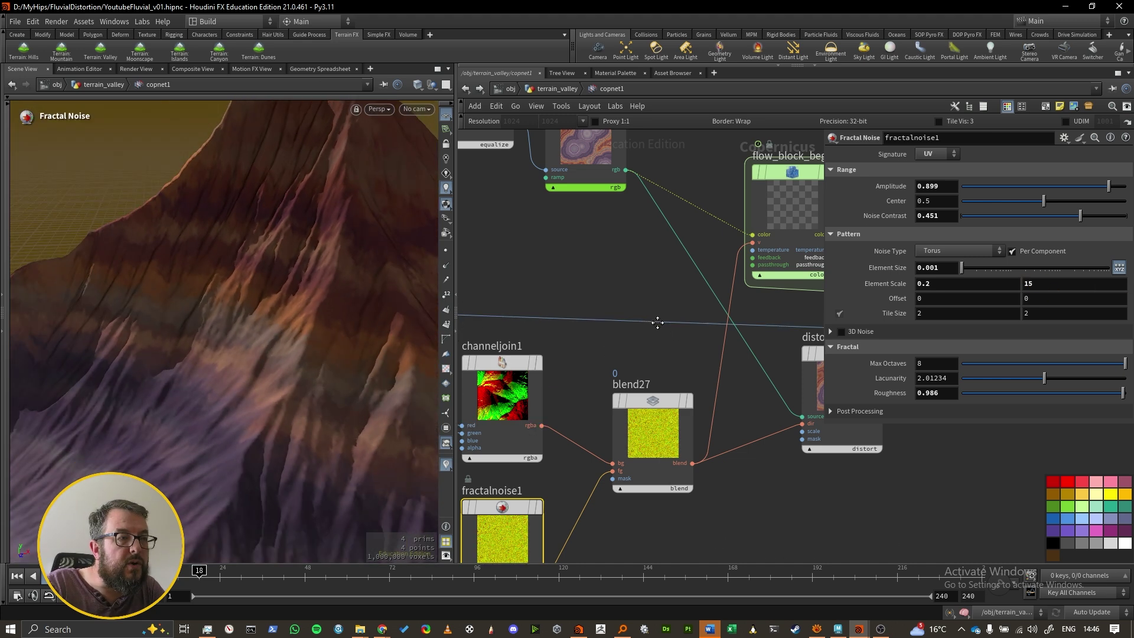
- Lower distort1's Scale to 1.4176 and bring up blend27's parameters
{"action": "middle_click_drag", "start_coordinate": [656, 324], "coordinate": [583, 331]}
{"action": "left_click", "coordinate": [757, 384]}
{"action": "middle_click_drag", "start_coordinate": [606, 419], "coordinate": [509, 430]}
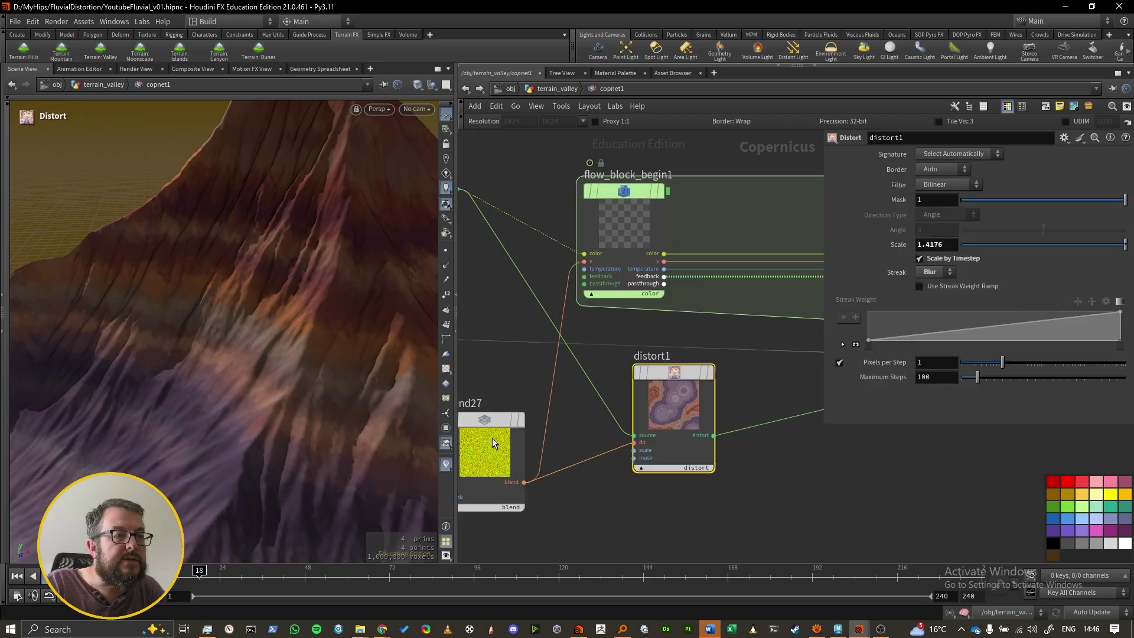
{"action": "left_click", "coordinate": [509, 430]}
- Reconnect the color output of flow_block_end1 to the color input of heightfield_visualize1
{"action": "middle_click_drag", "start_coordinate": [821, 319], "coordinate": [641, 353]}
{"action": "scroll", "coordinate": [616, 390], "scroll_direction": "down", "scroll_amount": 2}
{"action": "scroll", "coordinate": [742, 311], "scroll_direction": "up", "scroll_amount": 2}
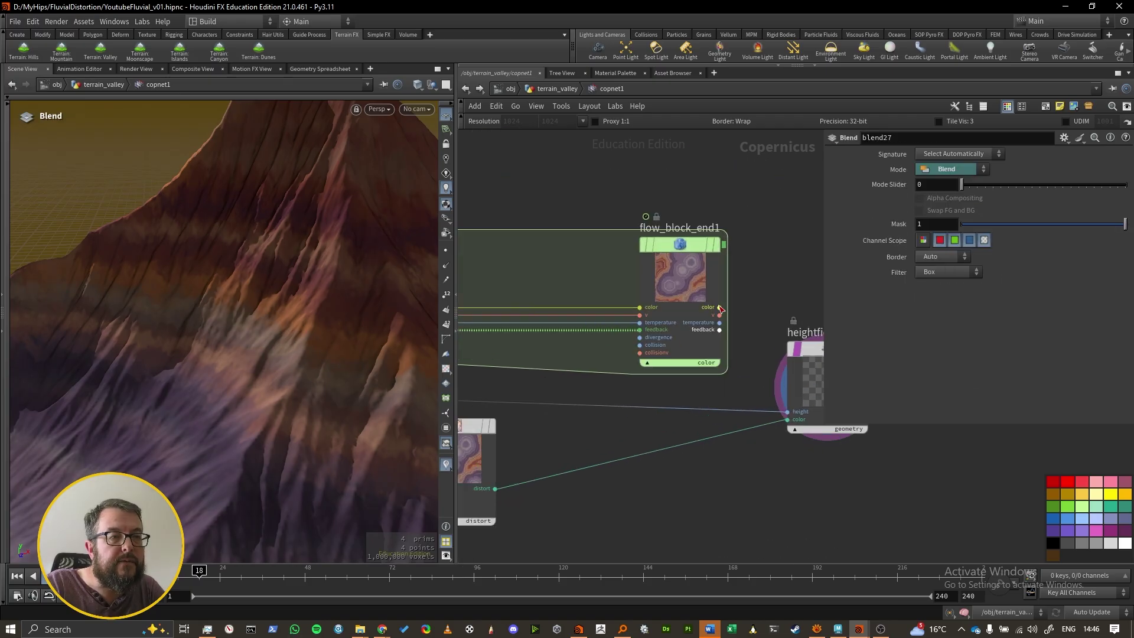
{"action": "left_click", "coordinate": [720, 308]}
{"action": "left_click", "coordinate": [783, 423]}
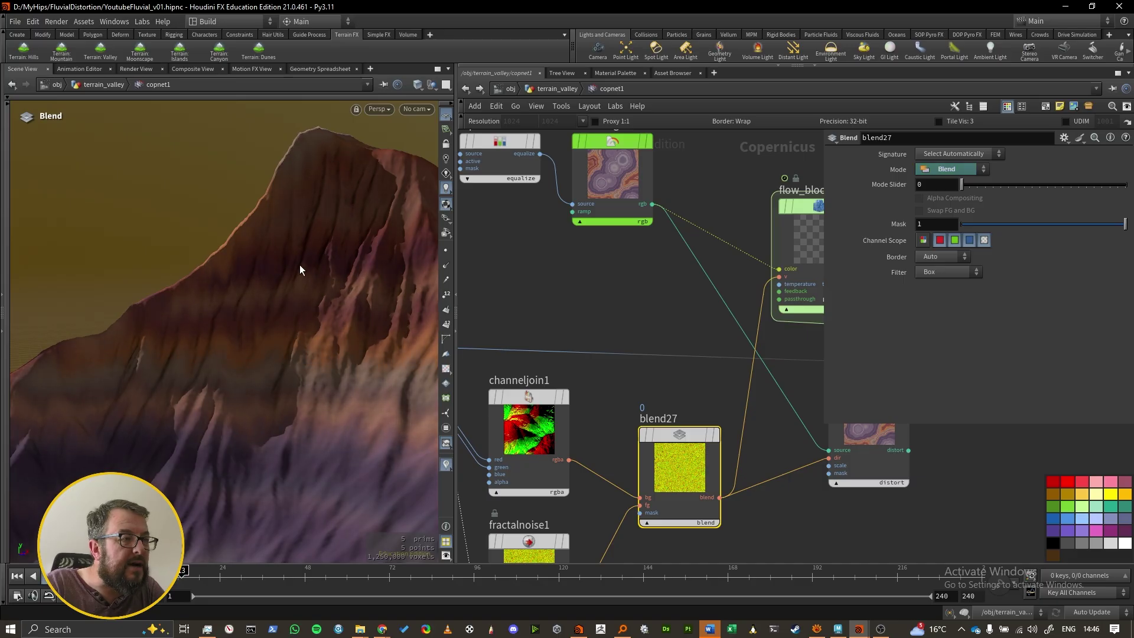
- Set blend27's Mask to 0.56 to mix the flow directions with the fractal noise
{"action": "left_click", "coordinate": [531, 449]}
{"action": "left_click", "coordinate": [679, 469]}
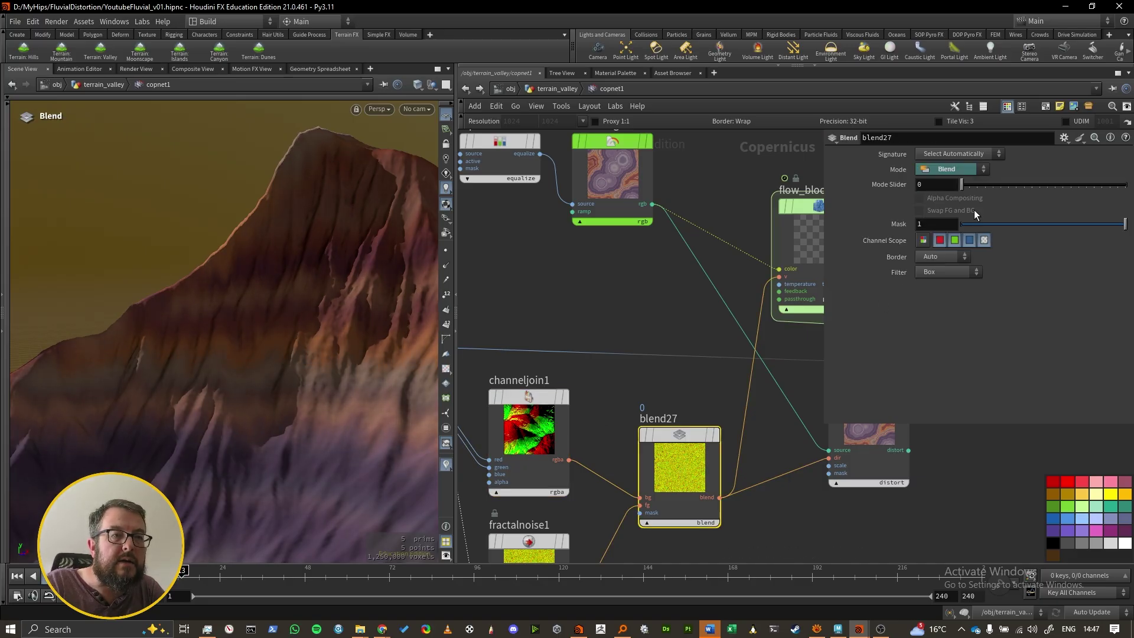
{"action": "left_click", "coordinate": [943, 225]}
{"action": "type", "text": "0.56"}
{"action": "key", "text": "Return"}
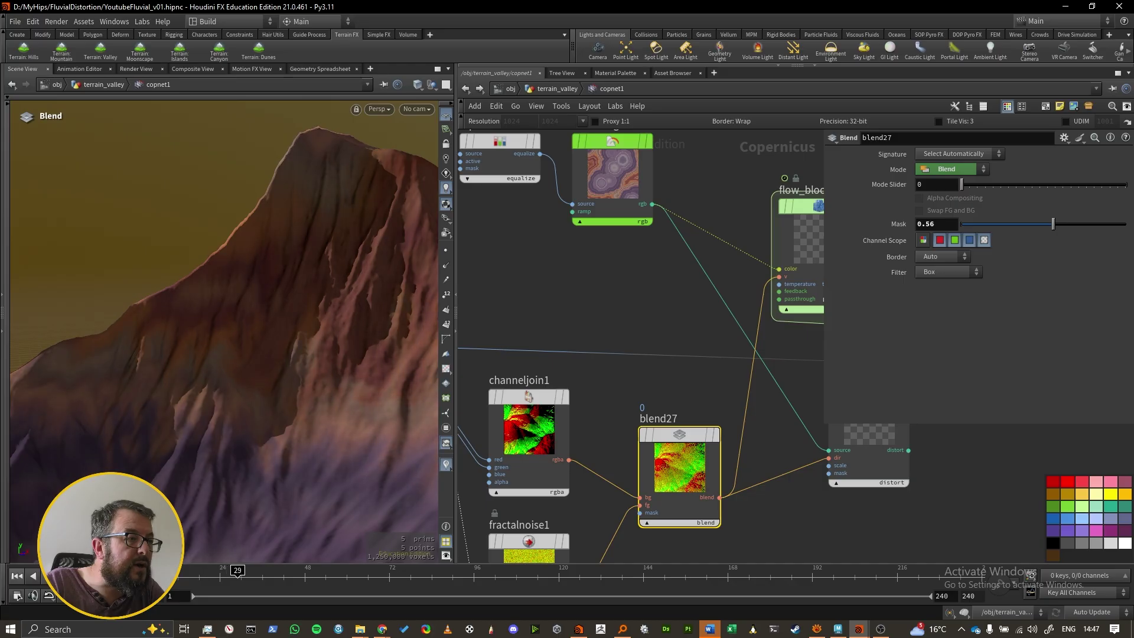
- Replay the flow simulation, stop it, and view the colored mountain from another angle
{"action": "left_click", "coordinate": [50, 576]}
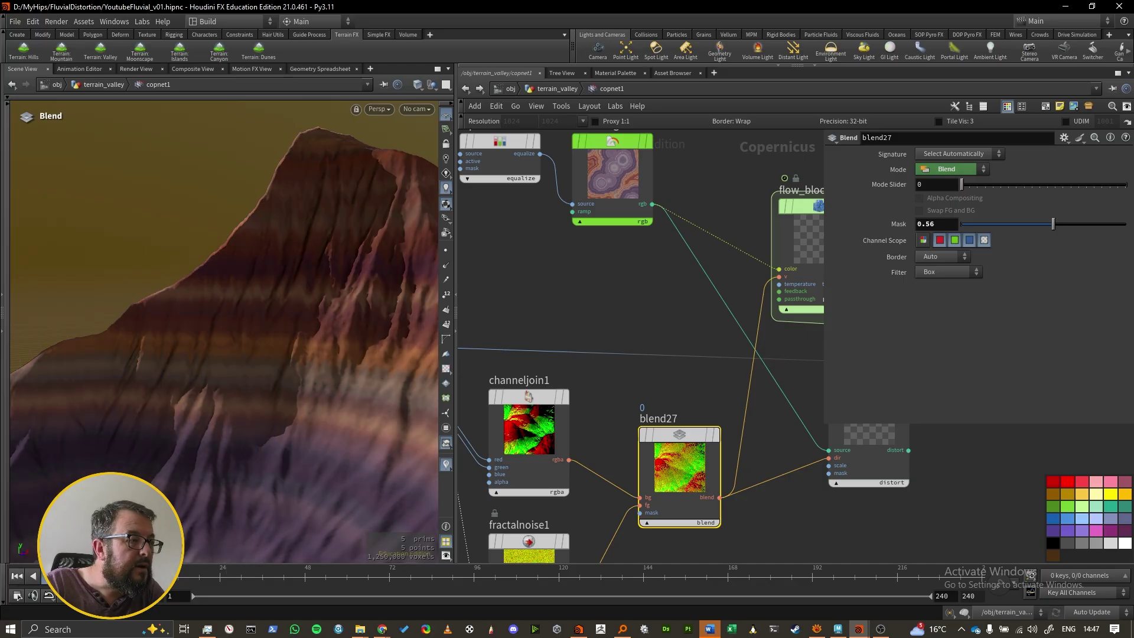
{"action": "key", "text": "Escape"}
{"action": "left_click_drag", "start_coordinate": [367, 374], "coordinate": [324, 418]}
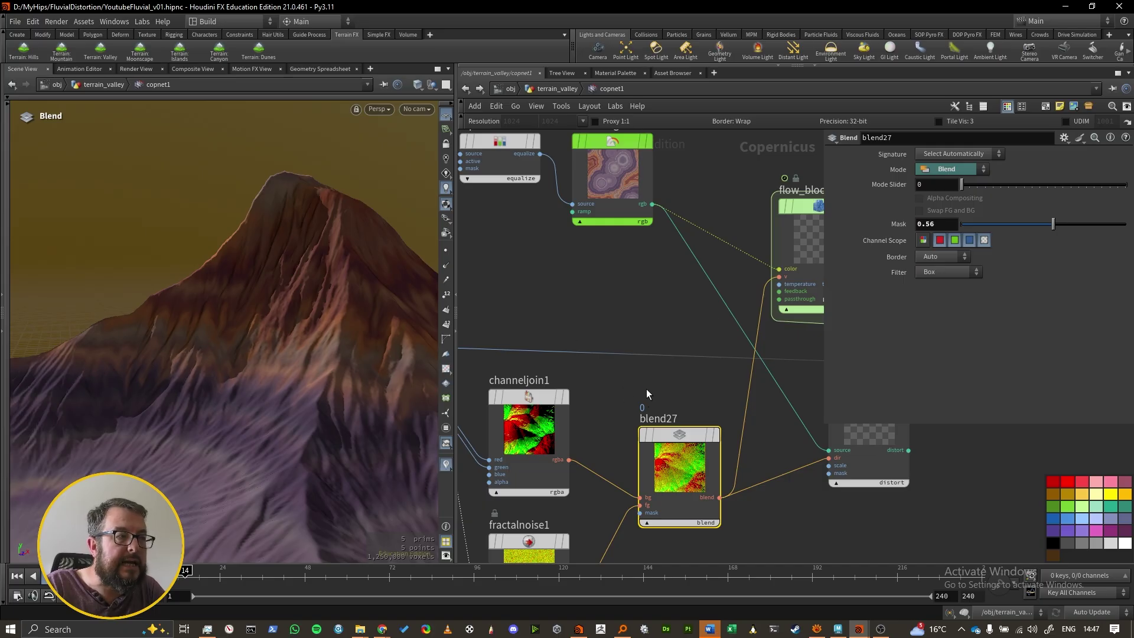
- Display geotolayer1 in the viewport and bring up its parameters
{"action": "key", "text": "h"}
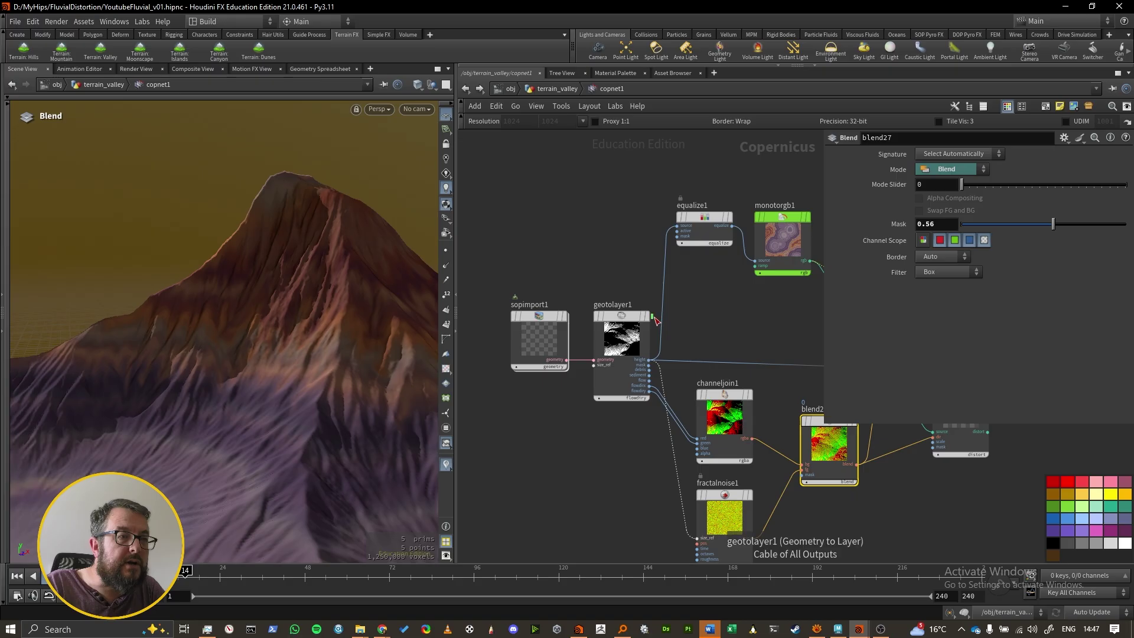
{"action": "mouse_move", "coordinate": [636, 352]}
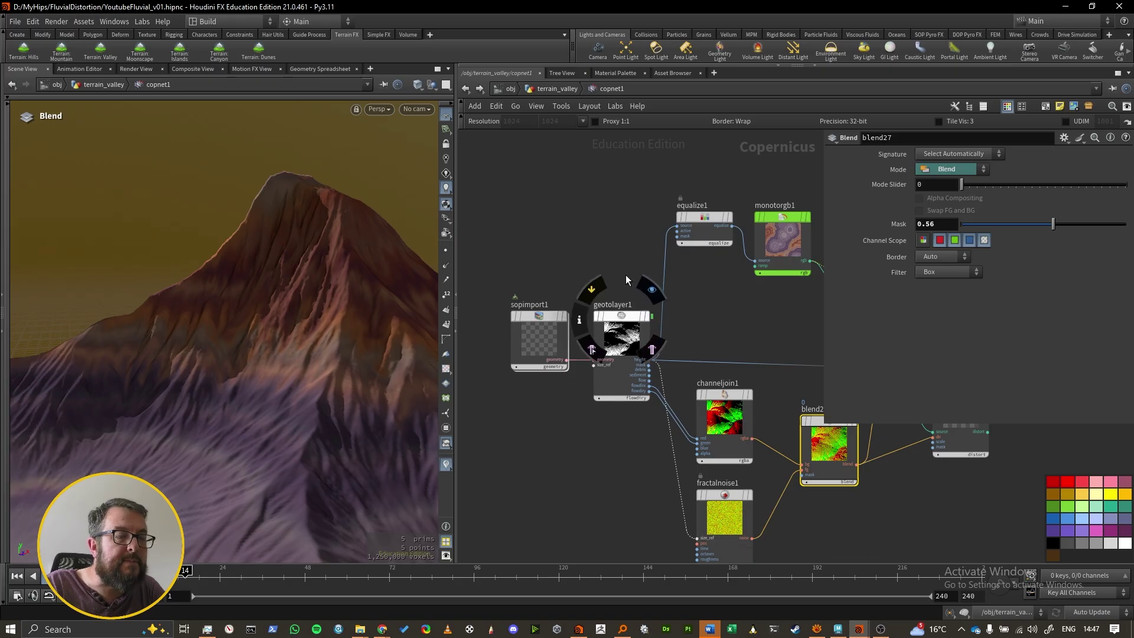
{"action": "scroll", "coordinate": [632, 390], "scroll_direction": "up", "scroll_amount": 2}
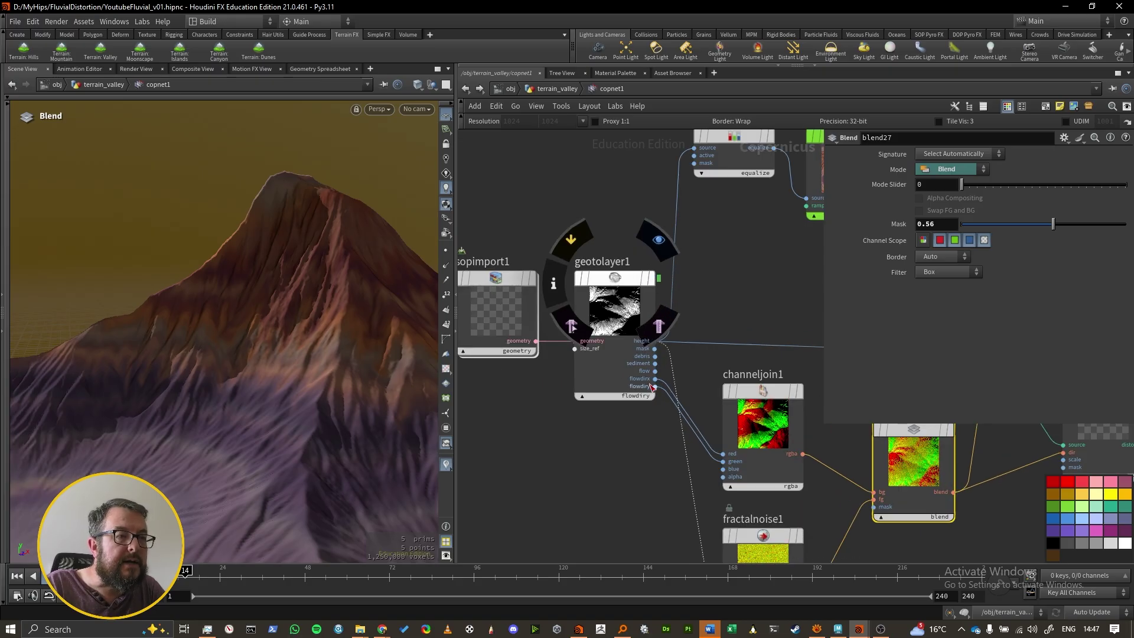
{"action": "left_click", "coordinate": [652, 279]}
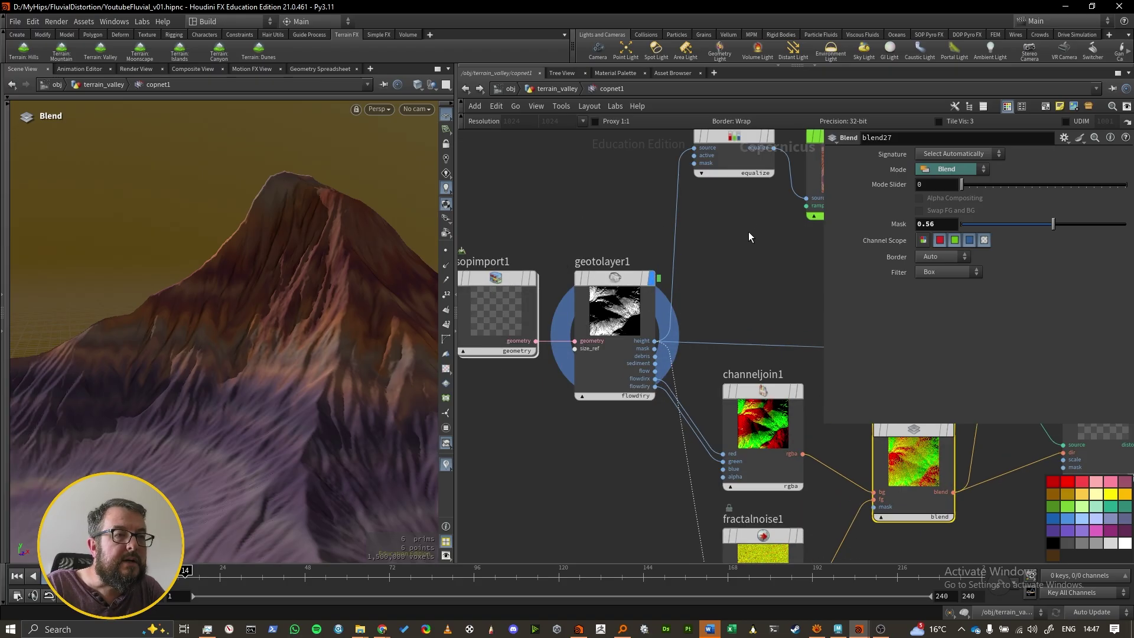
{"action": "middle_click_drag", "start_coordinate": [749, 232], "coordinate": [641, 321]}
{"action": "left_click", "coordinate": [507, 367]}
{"action": "scroll", "coordinate": [735, 209], "scroll_direction": "down", "scroll_amount": 5}
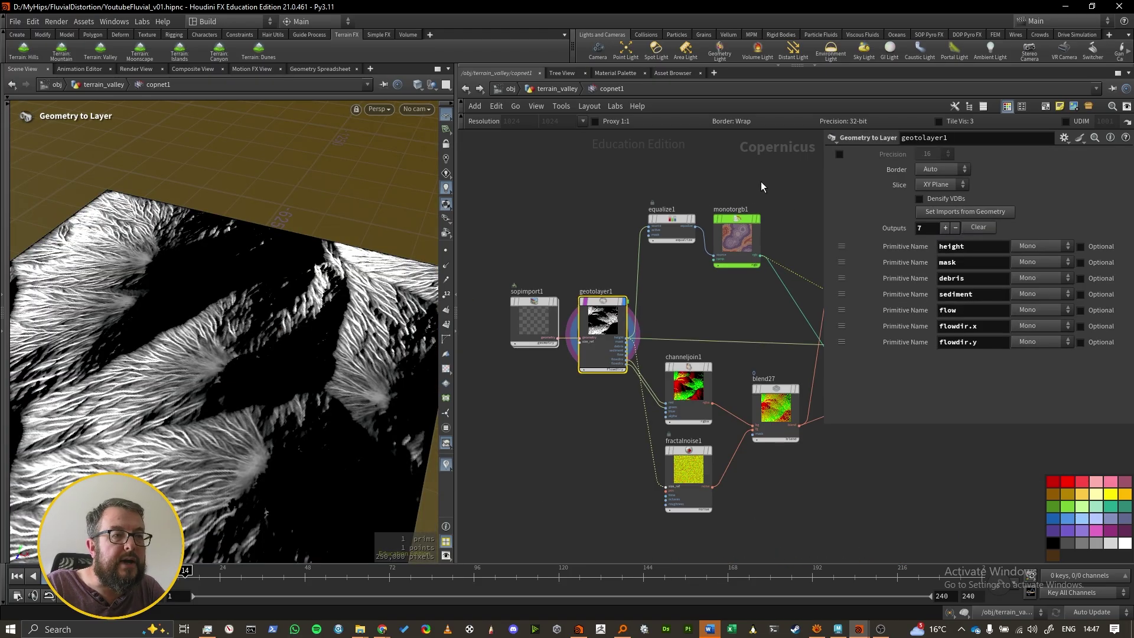
- Duplicate heightfield_visualize1 as a second visualizer and place the copy above equalize1
{"action": "middle_click_drag", "start_coordinate": [736, 254], "coordinate": [621, 244]}
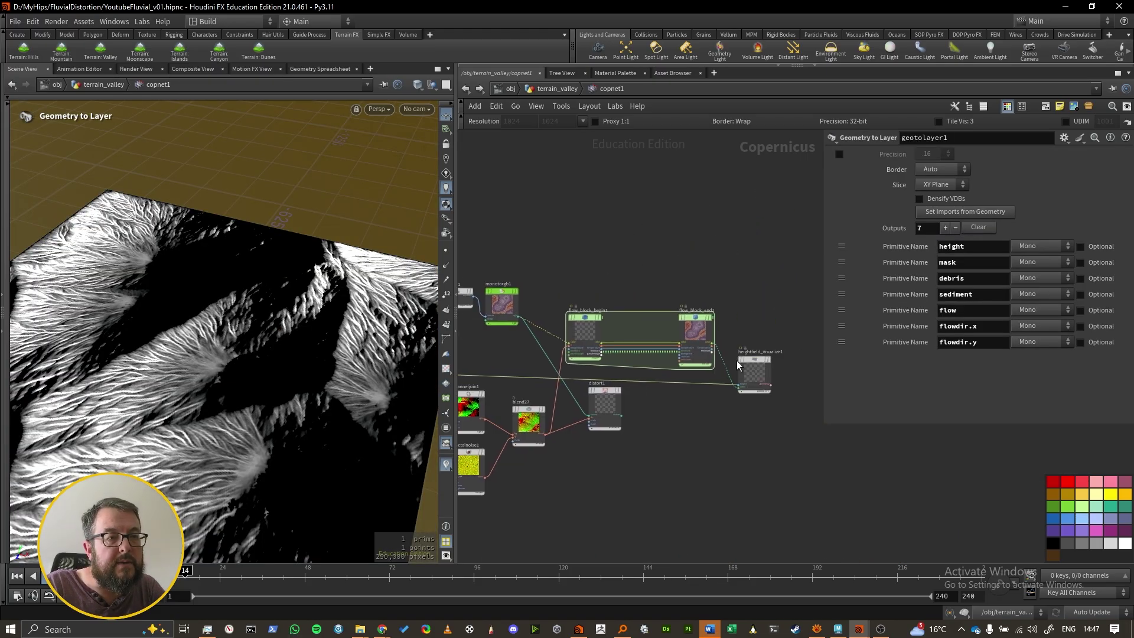
{"action": "left_click_drag", "start_coordinate": [740, 358], "coordinate": [710, 309], "text": "alt"}
{"action": "left_click_drag", "start_coordinate": [480, 203], "coordinate": [480, 202], "text": "alt"}
{"action": "middle_click_drag", "start_coordinate": [483, 266], "coordinate": [649, 291]}
{"action": "scroll", "coordinate": [597, 348], "scroll_direction": "up", "scroll_amount": 5}
{"action": "left_click_drag", "start_coordinate": [709, 142], "coordinate": [656, 225]}
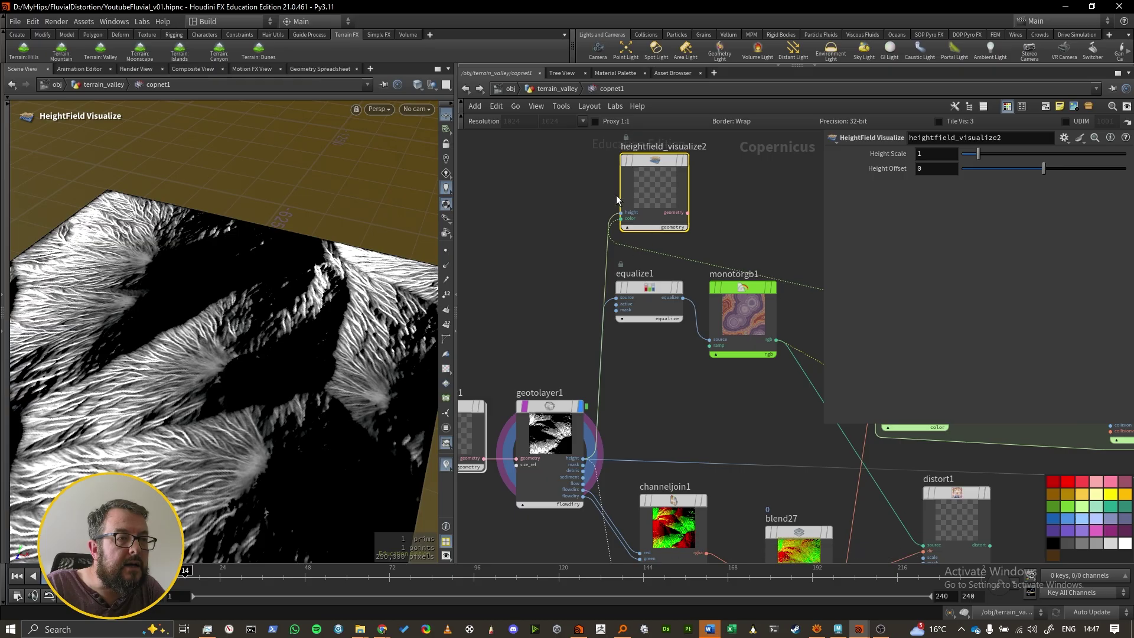
- Wire geotolayer1's debris output into the color input of heightfield_visualize2 and display that node in the viewport
{"action": "scroll", "coordinate": [592, 473], "scroll_direction": "up", "scroll_amount": 1}
{"action": "left_click", "coordinate": [582, 470]}
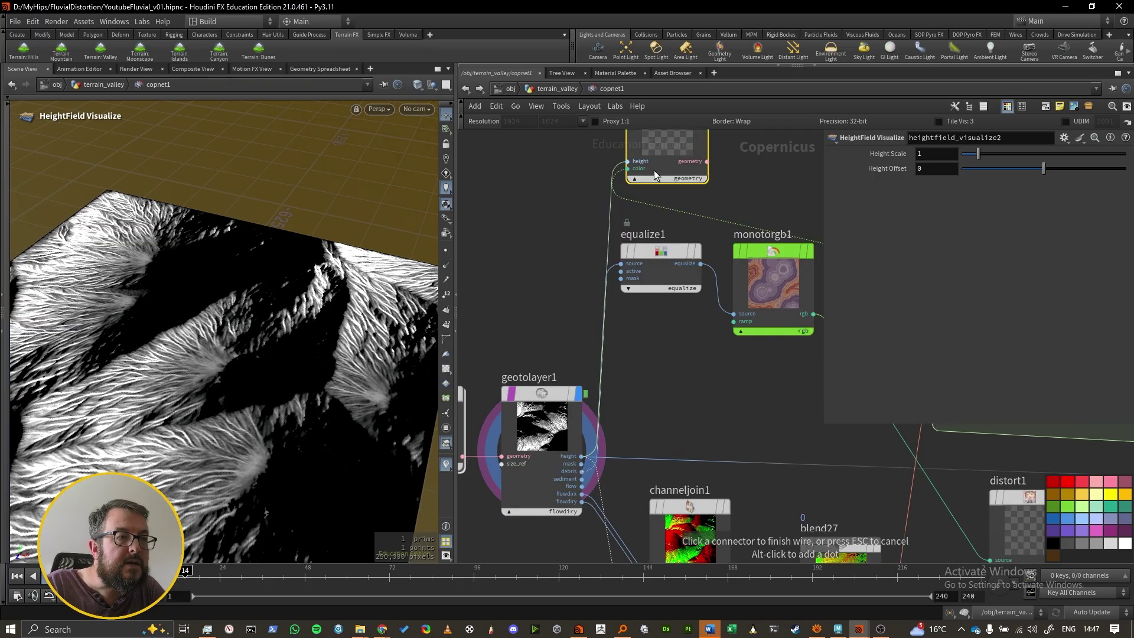
{"action": "left_click", "coordinate": [627, 170]}
{"action": "middle_click_drag", "start_coordinate": [642, 212], "coordinate": [617, 327]}
{"action": "left_click", "coordinate": [615, 218]}
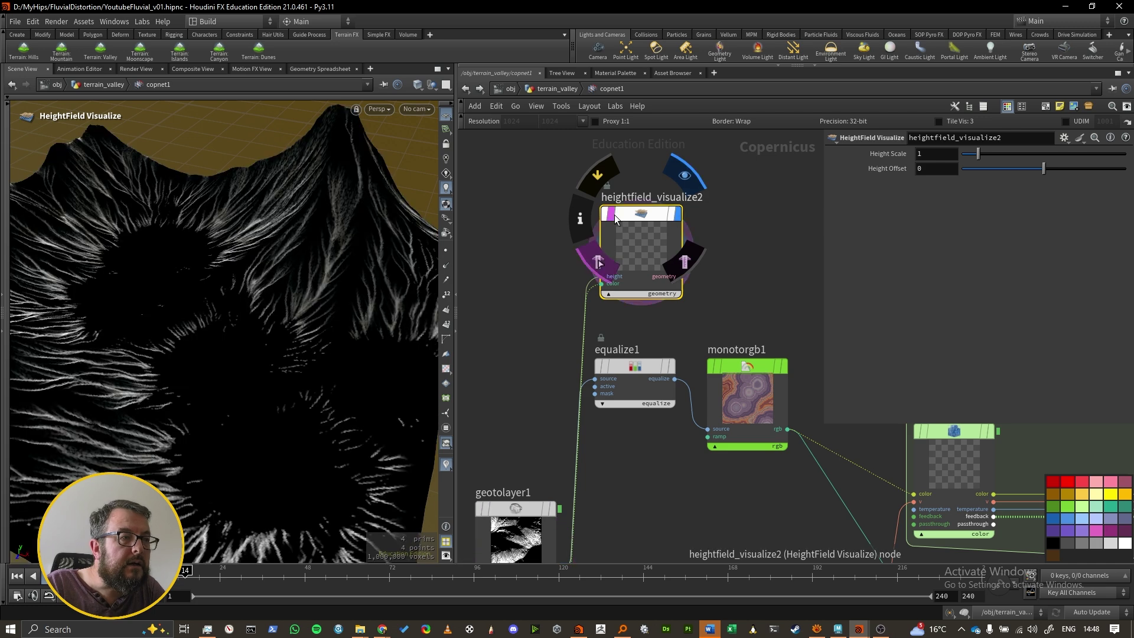
{"action": "left_click_drag", "start_coordinate": [303, 314], "coordinate": [367, 269], "text": "alt"}
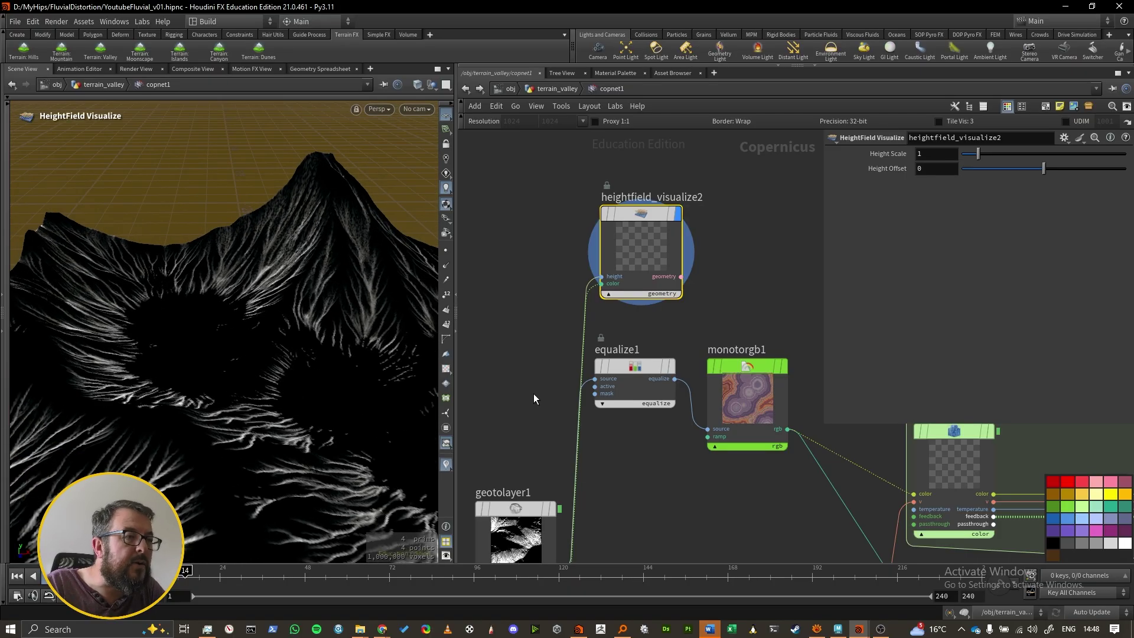
- Switch the color source of heightfield_visualize2 to geotolayer1's sediment output
{"action": "middle_click_drag", "start_coordinate": [561, 472], "coordinate": [564, 221]}
{"action": "scroll", "coordinate": [567, 296], "scroll_direction": "up", "scroll_amount": 3}
{"action": "left_click", "coordinate": [537, 292]}
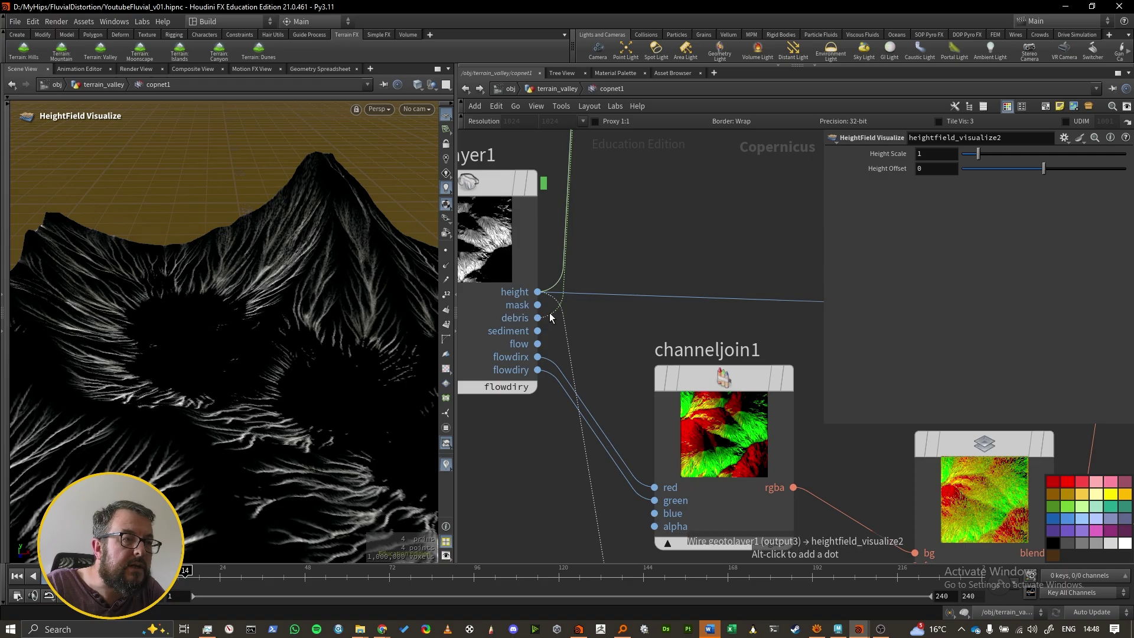
{"action": "left_click", "coordinate": [538, 332]}
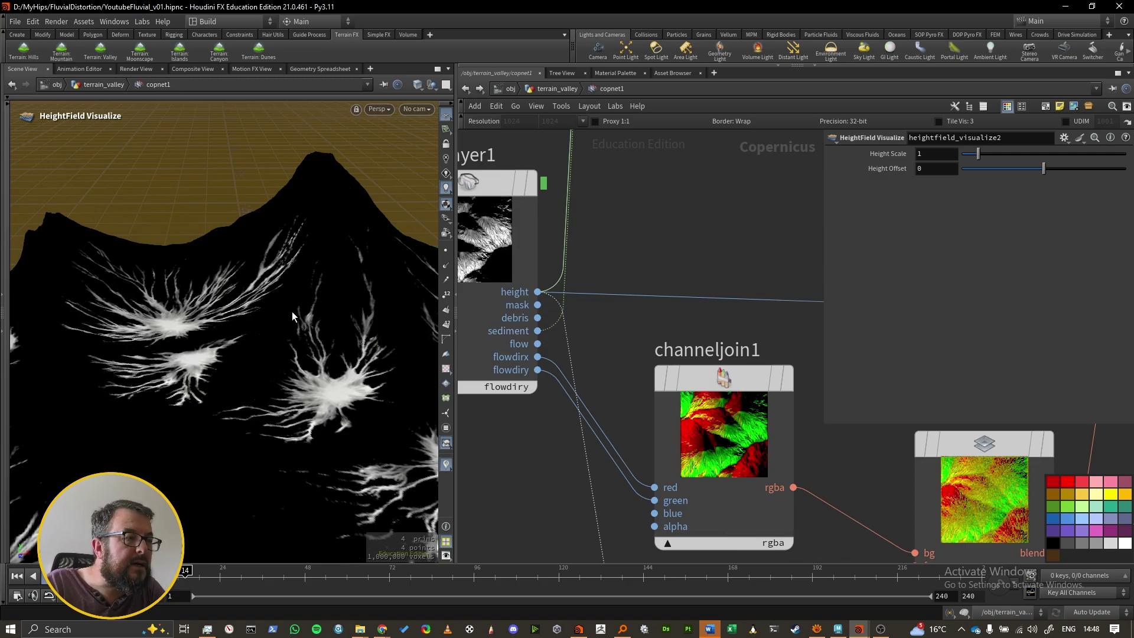
- Try to wire a layer output of geotolayer1 directly into the collision input of flow_block_end1
{"action": "scroll", "coordinate": [627, 264], "scroll_direction": "down", "scroll_amount": 2}
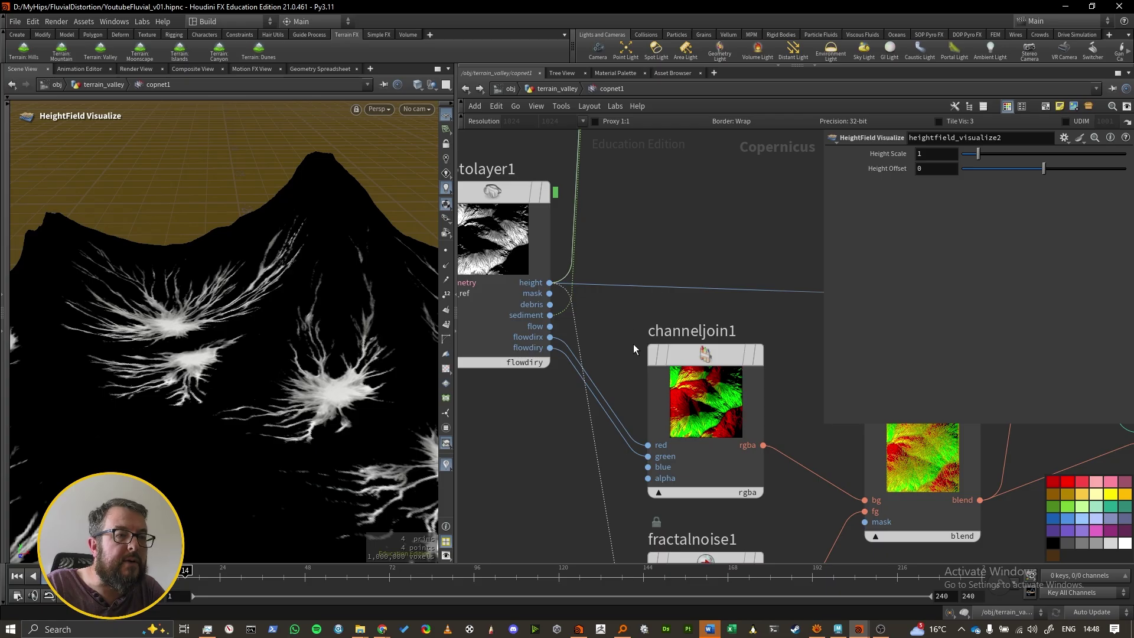
{"action": "scroll", "coordinate": [633, 343], "scroll_direction": "down", "scroll_amount": 2}
{"action": "scroll", "coordinate": [640, 322], "scroll_direction": "down", "scroll_amount": 2}
{"action": "middle_click_drag", "start_coordinate": [723, 285], "coordinate": [562, 291]}
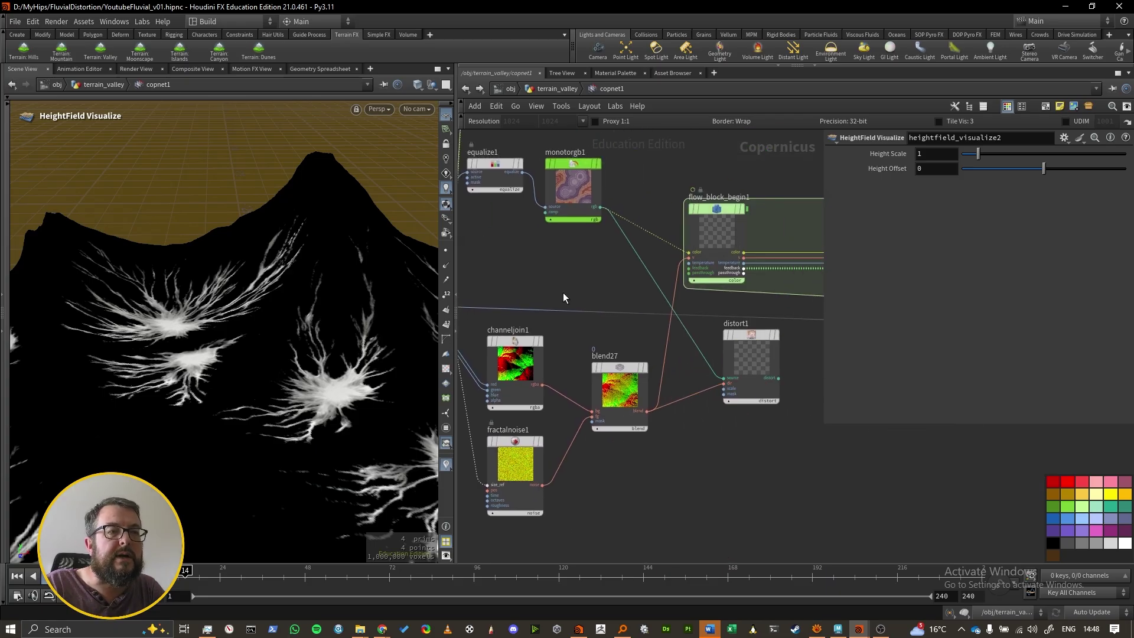
{"action": "scroll", "coordinate": [563, 293], "scroll_direction": "down", "scroll_amount": 2}
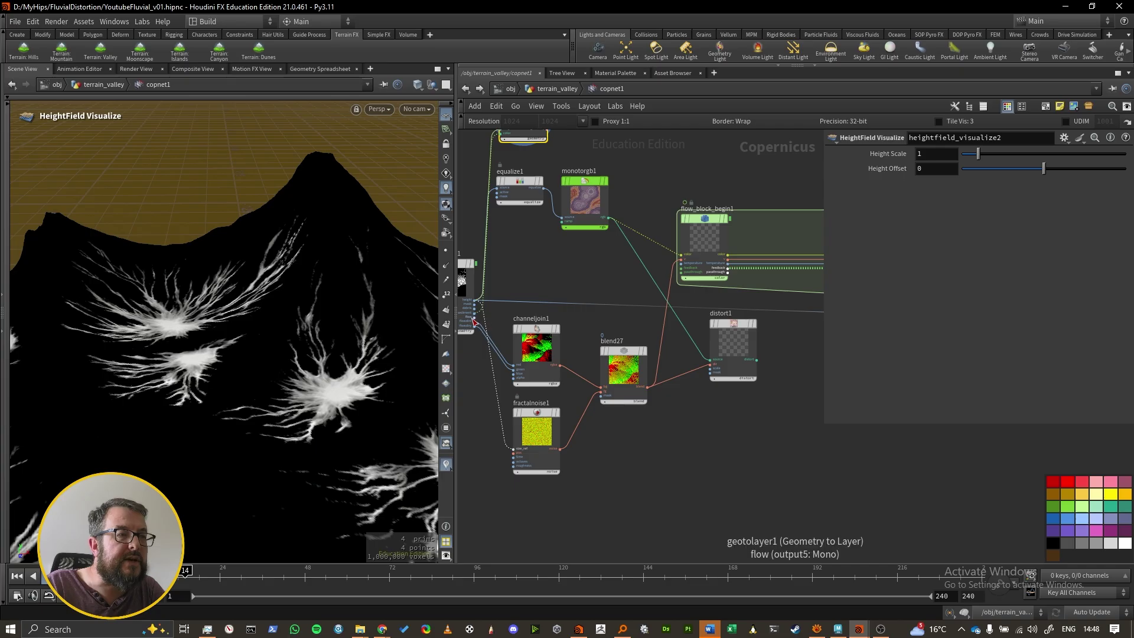
{"action": "scroll", "coordinate": [479, 314], "scroll_direction": "up", "scroll_amount": 3}
{"action": "middle_click_drag", "start_coordinate": [663, 298], "coordinate": [727, 301]}
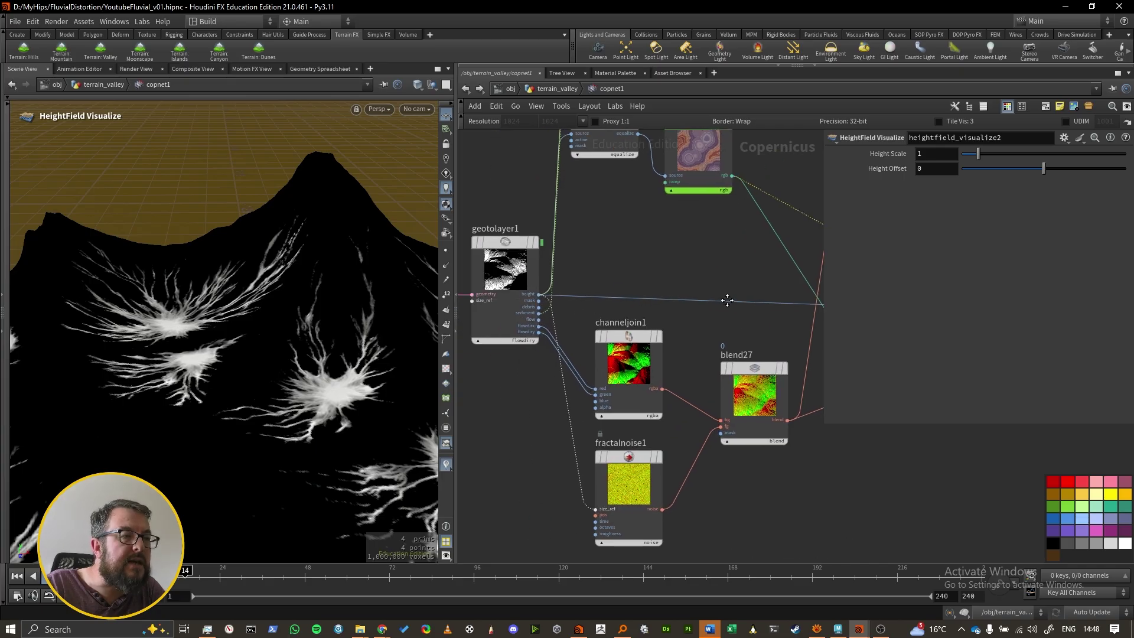
{"action": "left_click", "coordinate": [539, 319]}
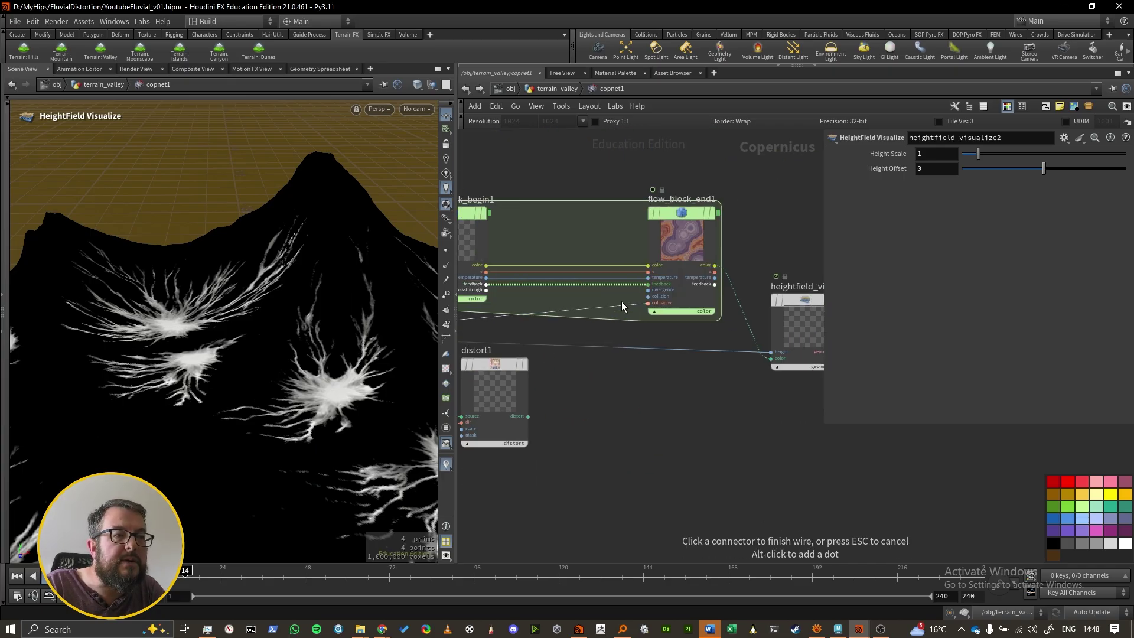
{"action": "scroll", "coordinate": [608, 339], "scroll_direction": "down", "scroll_amount": 4}
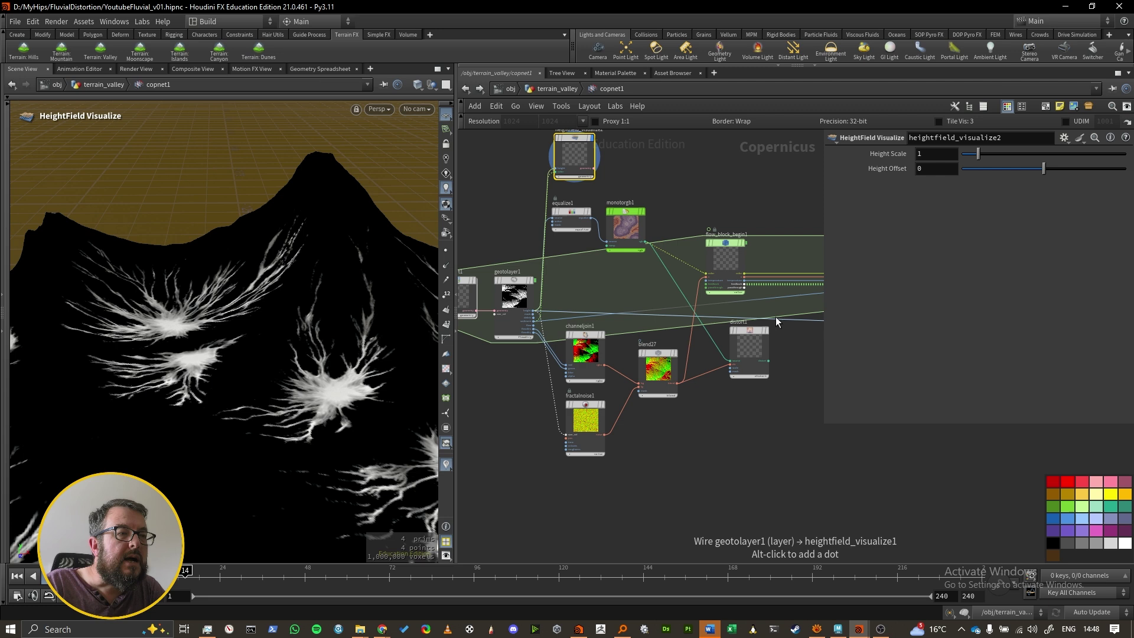
{"action": "left_click", "coordinate": [775, 317]}
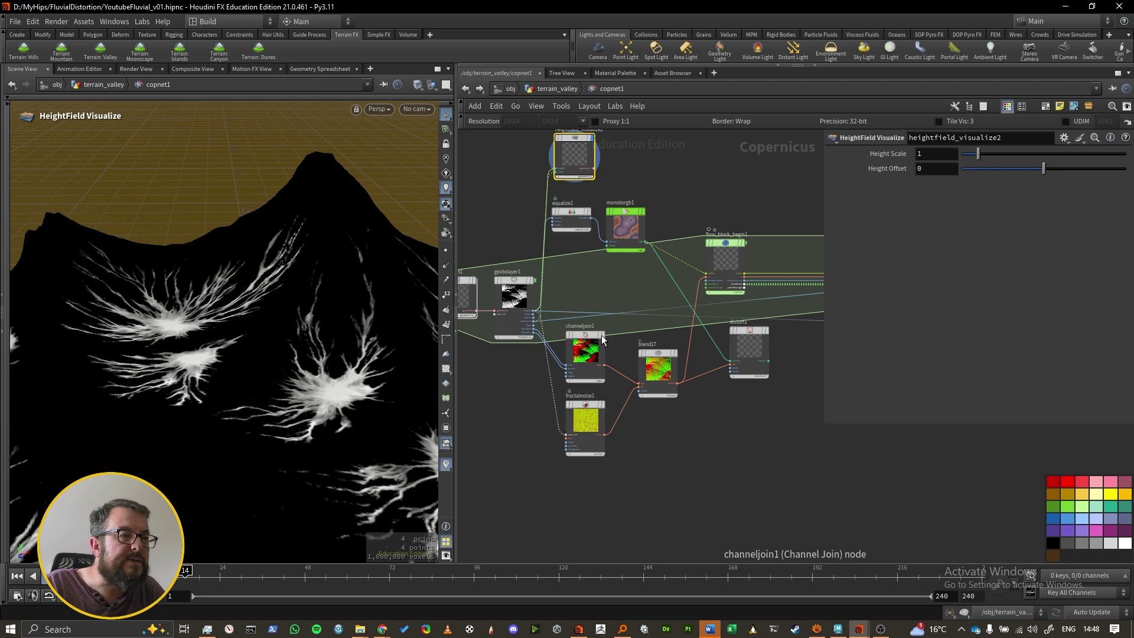
- Widen the network area and undo the last node connection
{"action": "left_click_drag", "start_coordinate": [824, 255], "coordinate": [928, 273]}
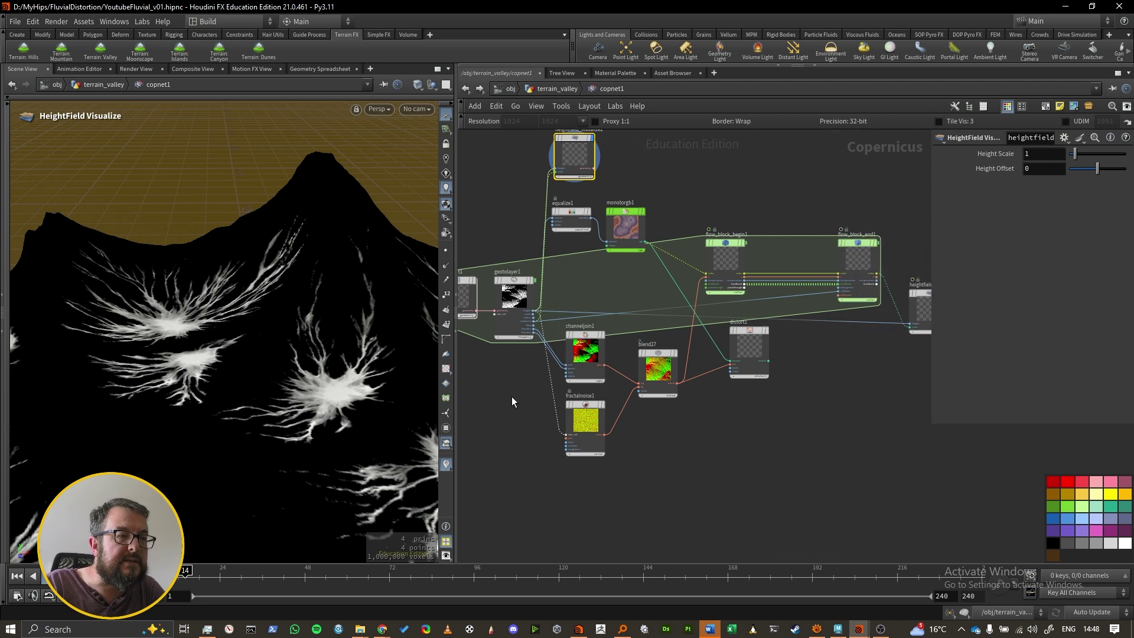
{"action": "middle_click_drag", "start_coordinate": [526, 389], "coordinate": [557, 400]}
{"action": "scroll", "coordinate": [577, 390], "scroll_direction": "up", "scroll_amount": 4}
{"action": "key", "text": "ctrl+z"}
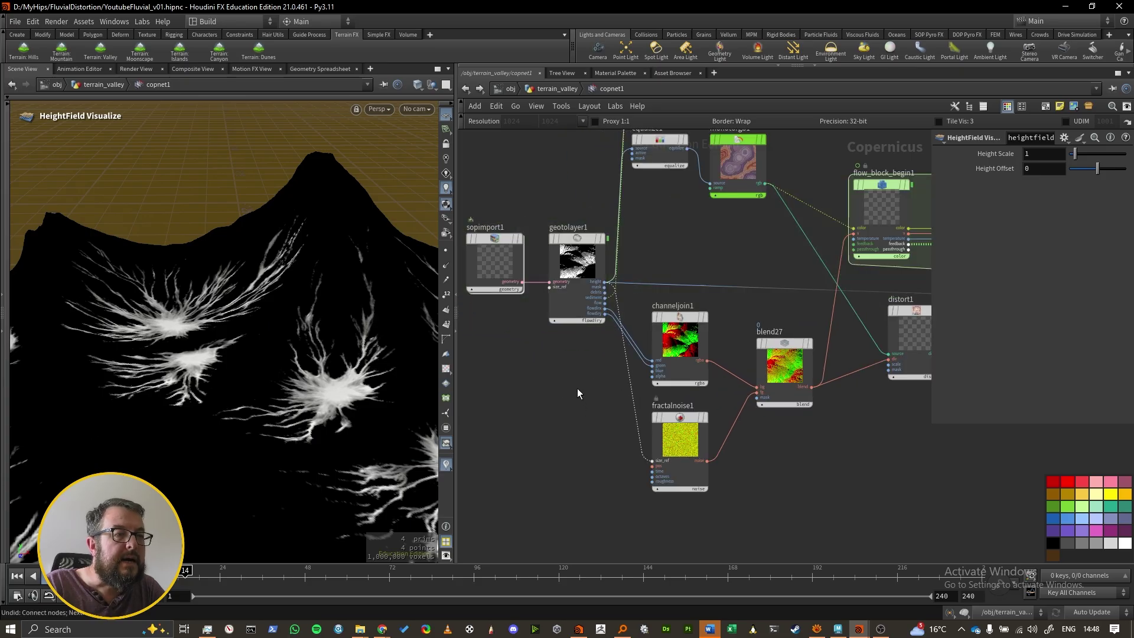
- Move sopimport1 and geotolayer1 away from the other nodes and add a Null node below geotolayer1
{"action": "middle_click_drag", "start_coordinate": [568, 344], "coordinate": [622, 357]}
{"action": "left_click_drag", "start_coordinate": [592, 240], "coordinate": [641, 295]}
{"action": "left_click_drag", "start_coordinate": [648, 319], "coordinate": [554, 317]}
{"action": "left_click", "coordinate": [601, 403]}
{"action": "key", "text": "Tab"}
{"action": "type", "text": "null"}
{"action": "key", "text": "Return"}
{"action": "left_click", "coordinate": [590, 436]}
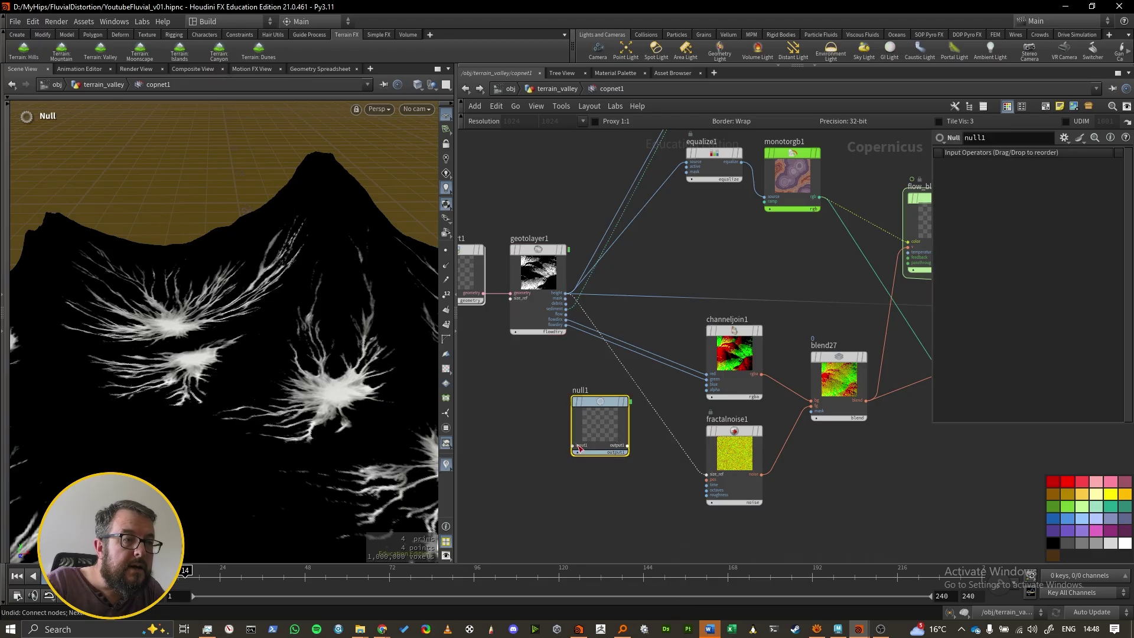
- Rename the null to S and wire geotolayer1's sediment output into its first input
{"action": "left_click", "coordinate": [577, 452]}
{"action": "double_click", "coordinate": [582, 390]}
{"action": "type", "text": "S"}
{"action": "key", "text": "Return"}
{"action": "scroll", "coordinate": [558, 359], "scroll_direction": "up", "scroll_amount": 5}
{"action": "left_click", "coordinate": [573, 249]}
{"action": "left_click", "coordinate": [589, 501]}
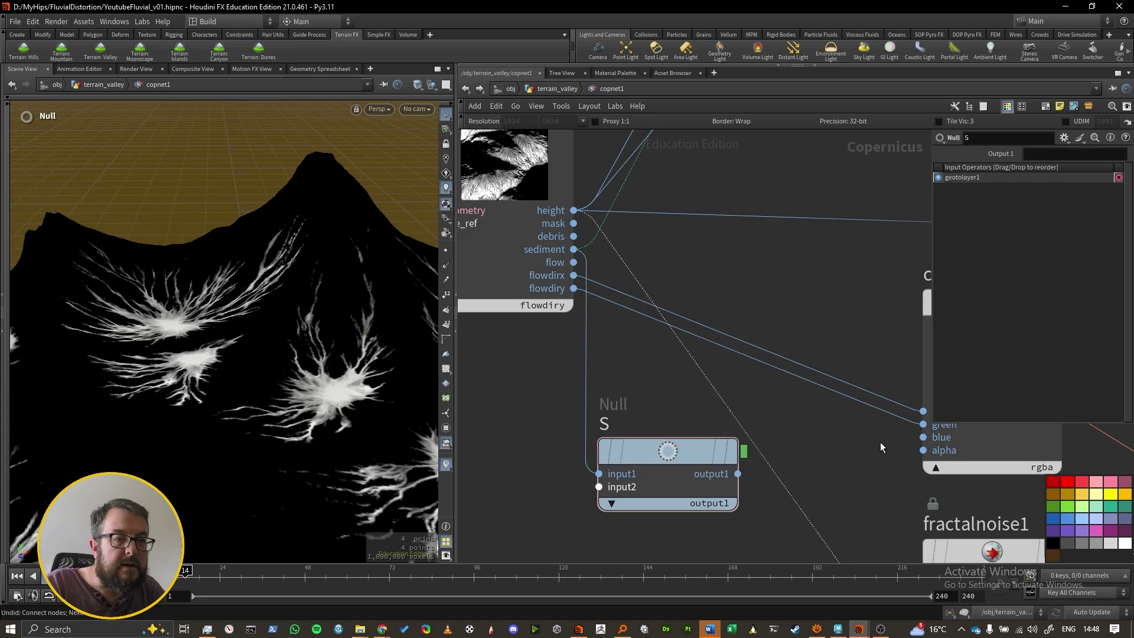
- Add a dark teal swatch (hex 004545) to the color palette and apply it to the S null
{"action": "scroll", "coordinate": [1003, 491], "scroll_direction": "up", "scroll_amount": 1}
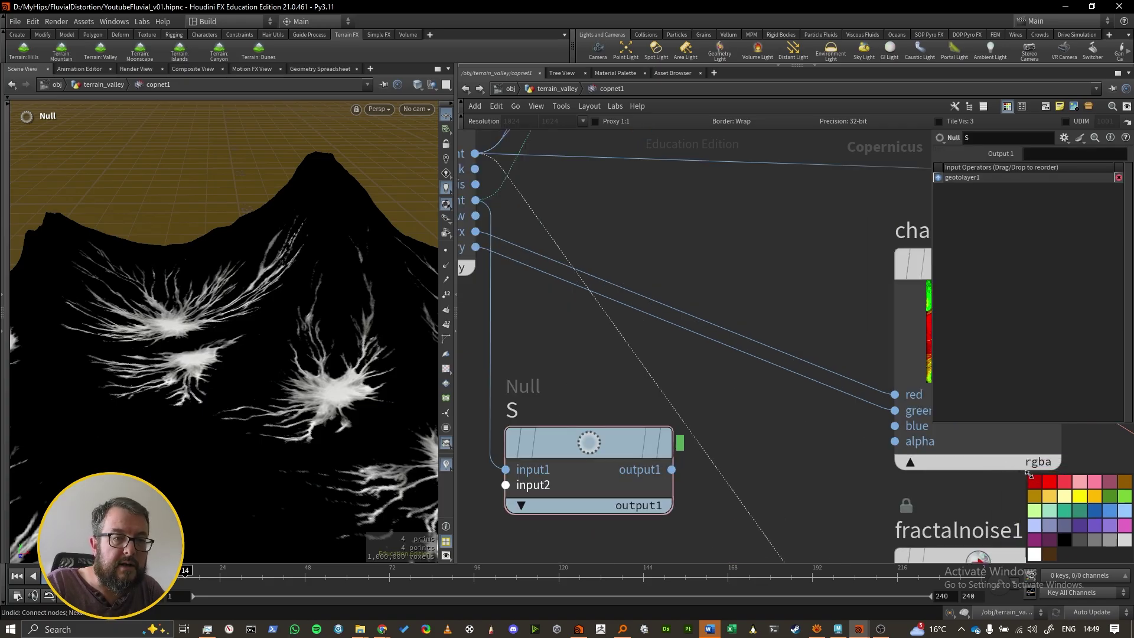
{"action": "right_click", "coordinate": [1061, 508]}
{"action": "left_click", "coordinate": [1092, 514]}
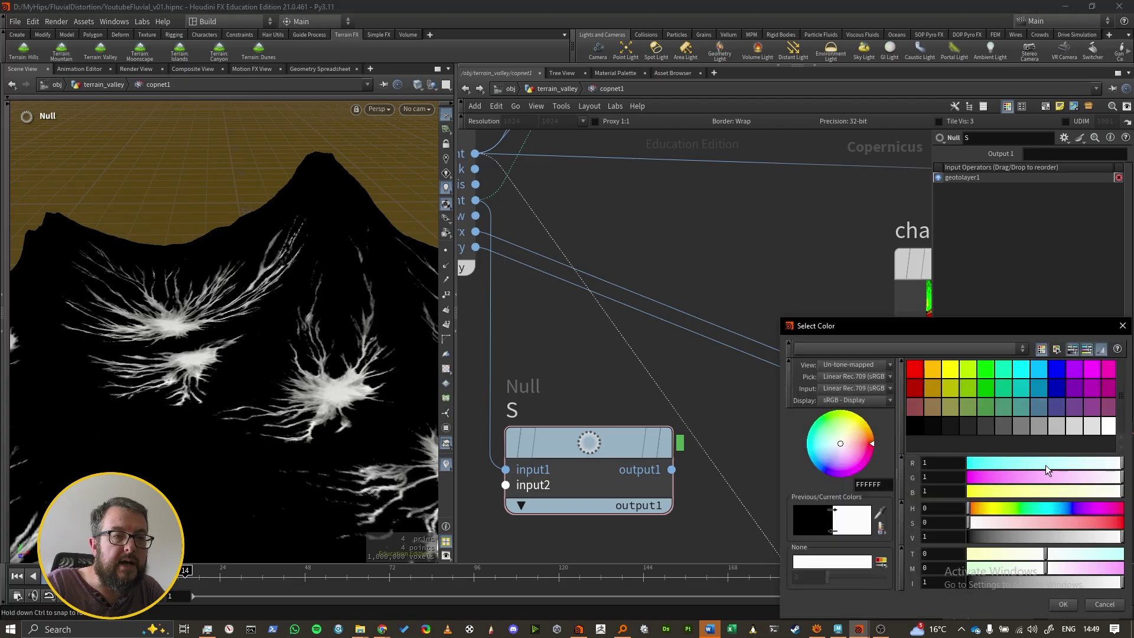
{"action": "left_click", "coordinate": [938, 411]}
{"action": "left_click", "coordinate": [919, 409]}
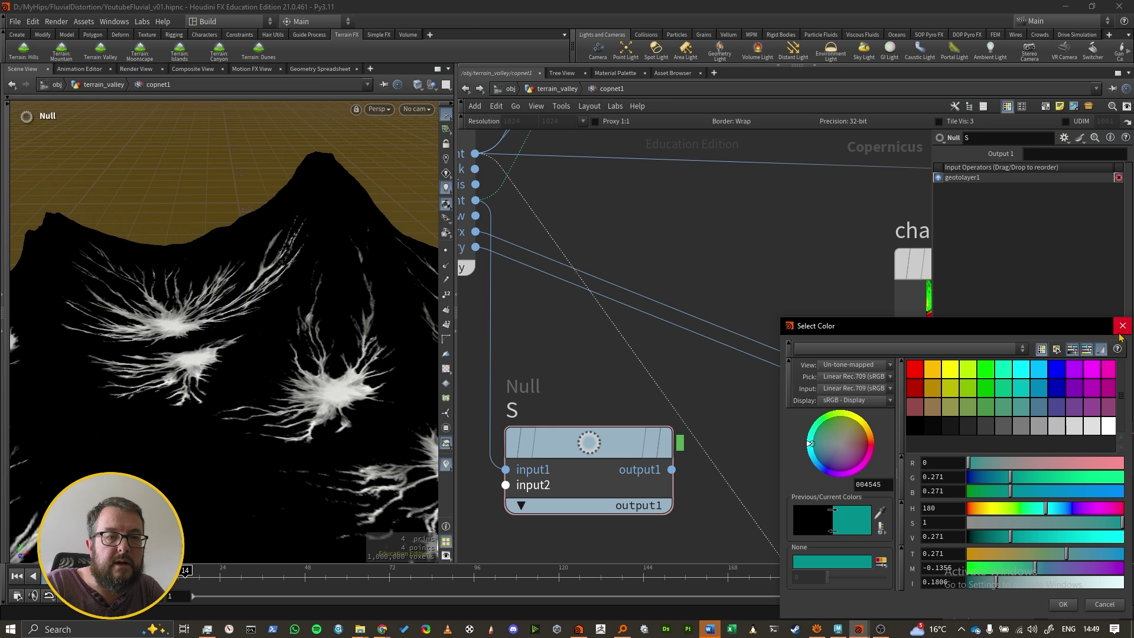
{"action": "left_click", "coordinate": [1064, 604]}
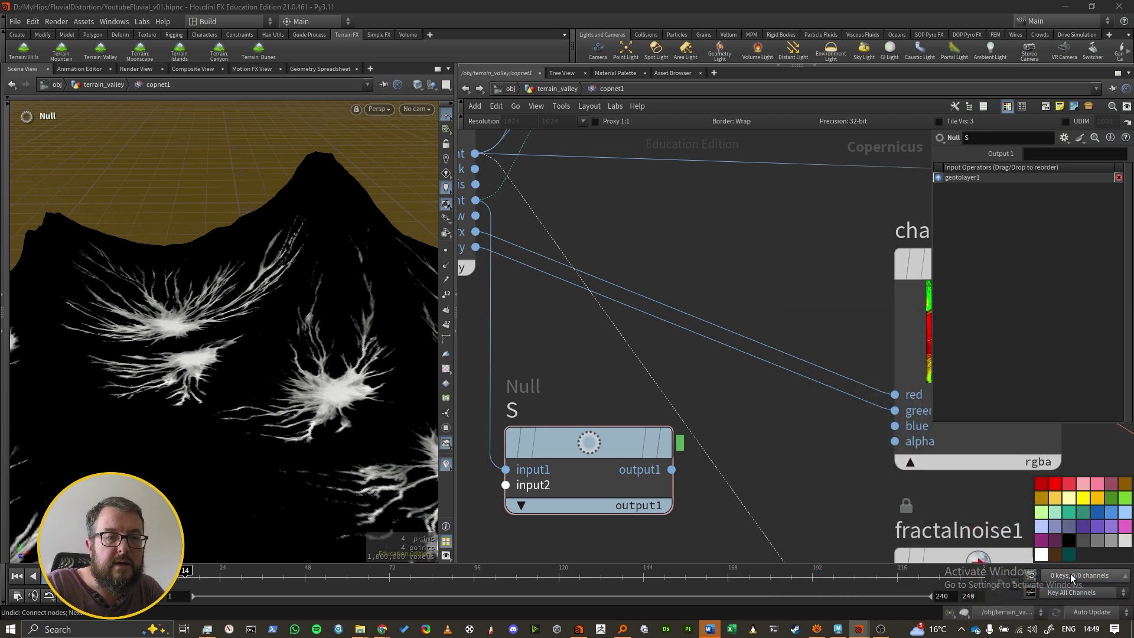
{"action": "left_click_drag", "start_coordinate": [1070, 557], "coordinate": [548, 444]}
{"action": "left_click_drag", "start_coordinate": [609, 446], "coordinate": [593, 402]}
- Add a Fetch node below the S null and color it with the same dark teal swatch
{"action": "scroll", "coordinate": [586, 489], "scroll_direction": "down", "scroll_amount": 2}
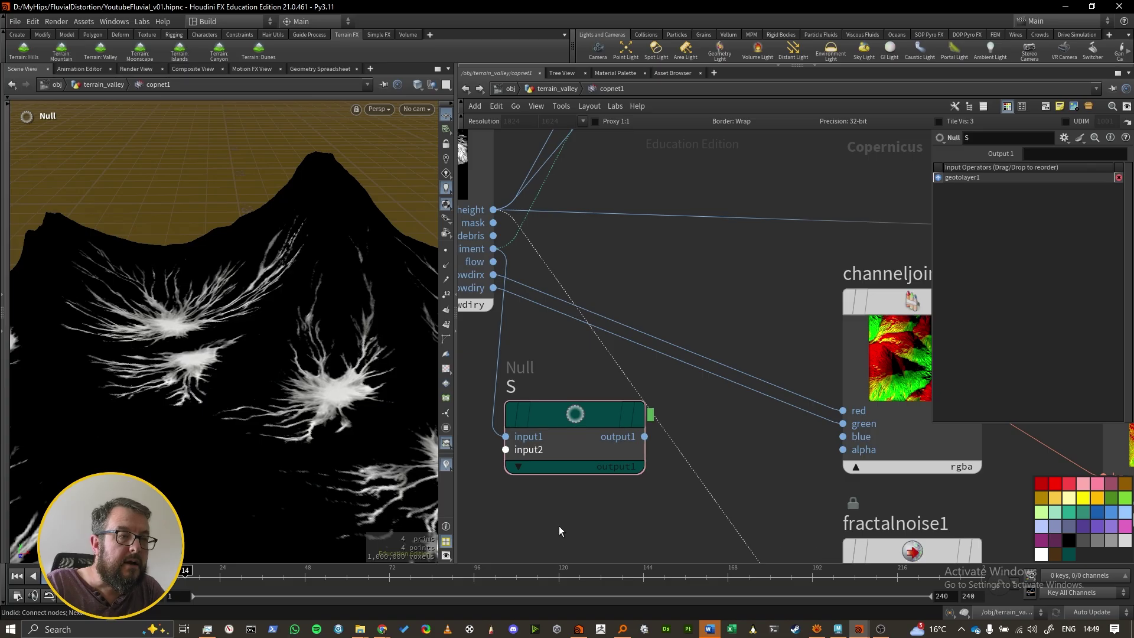
{"action": "middle_click_drag", "start_coordinate": [559, 526], "coordinate": [626, 424]}
{"action": "key", "text": "Tab"}
{"action": "type", "text": "fet"}
{"action": "key", "text": "Return"}
{"action": "left_click", "coordinate": [630, 433]}
{"action": "left_click_drag", "start_coordinate": [1070, 557], "coordinate": [627, 434]}
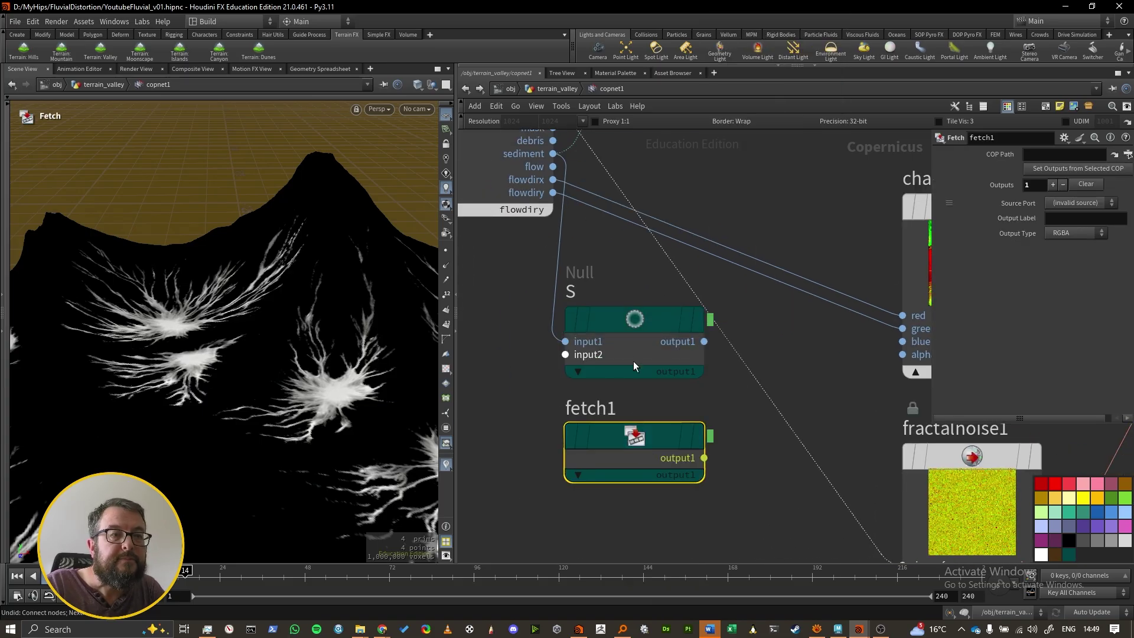
- Set fetch1's COP Path to ../S and its Output Type to Mono
{"action": "left_click_drag", "start_coordinate": [633, 325], "coordinate": [1054, 154]}
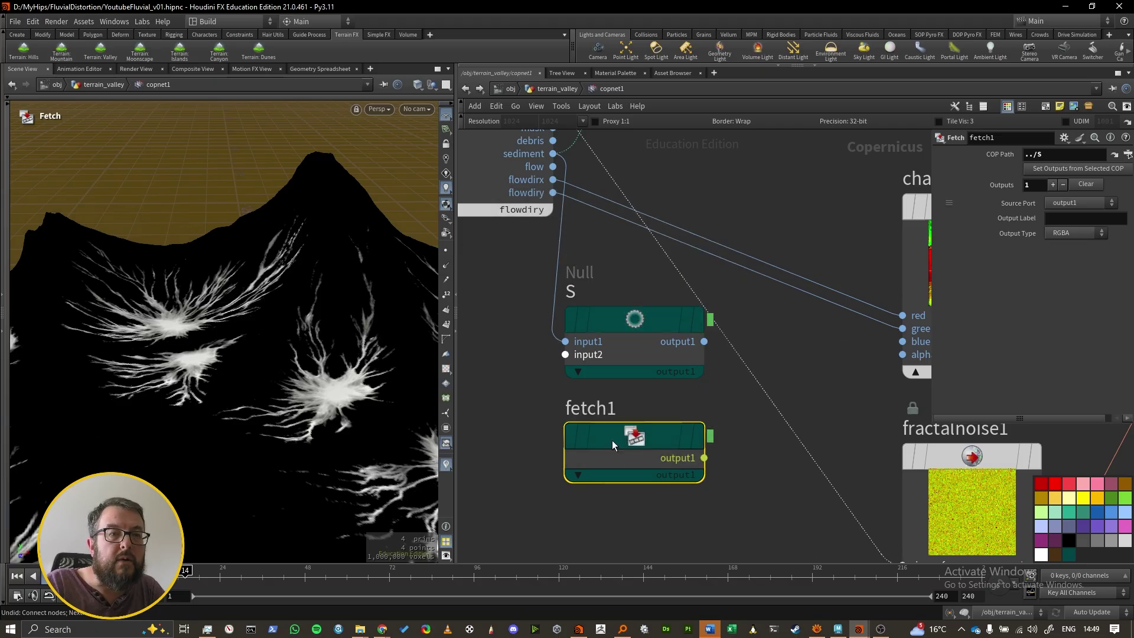
{"action": "left_click", "coordinate": [1075, 233]}
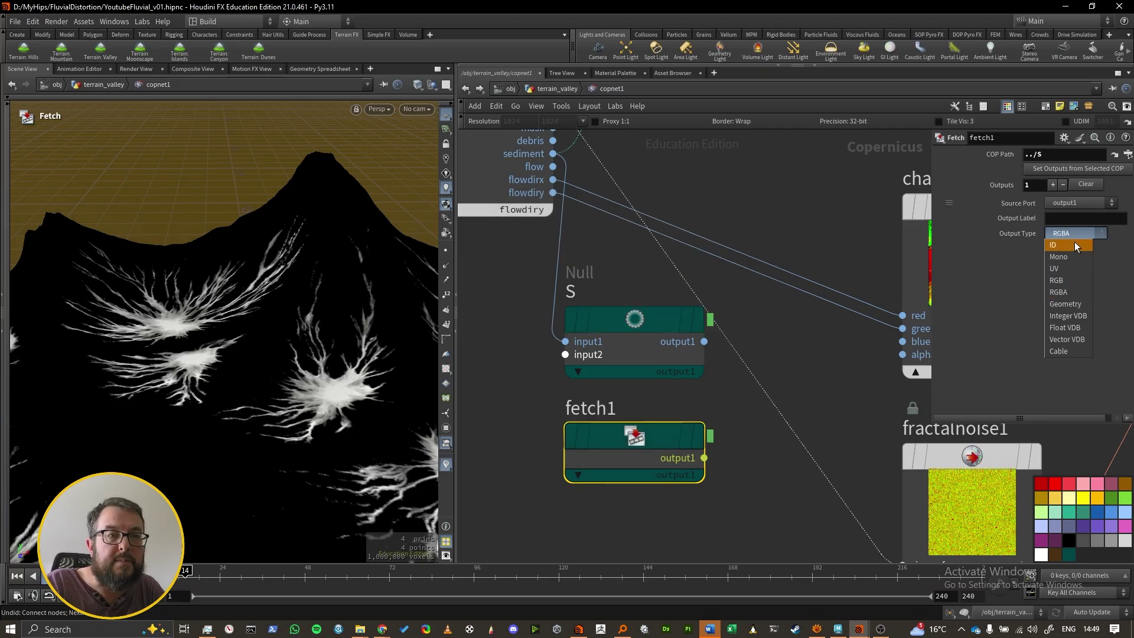
{"action": "left_click", "coordinate": [1074, 256]}
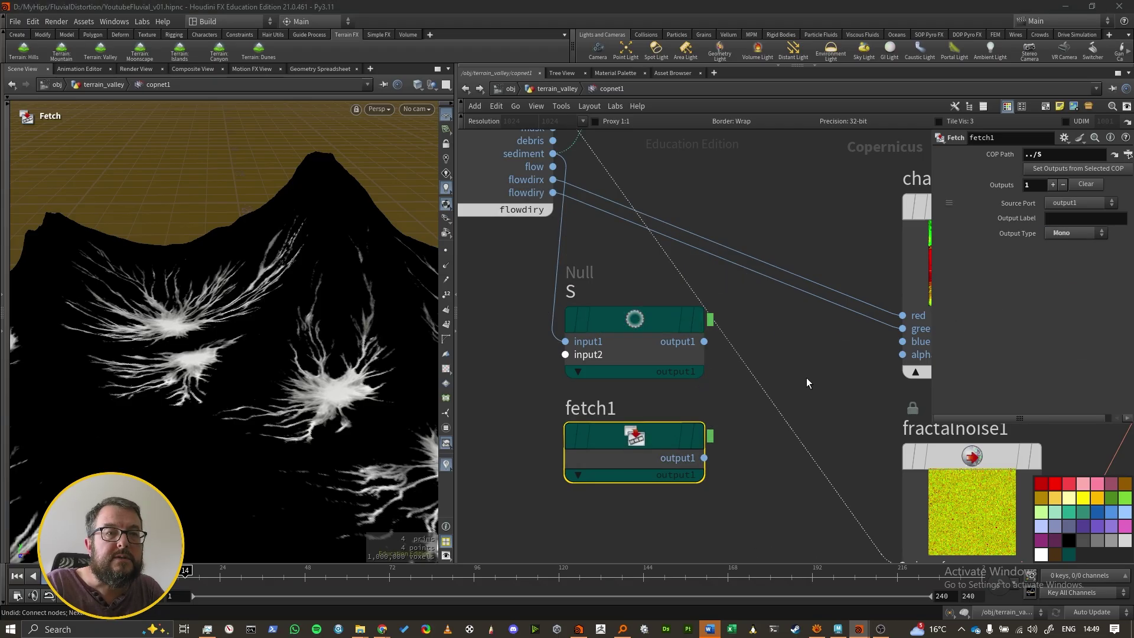
- Move fetch1 beside flow_block_end1 and wire its output into the block's collision input
{"action": "scroll", "coordinate": [650, 387], "scroll_direction": "down", "scroll_amount": 5}
{"action": "scroll", "coordinate": [508, 395], "scroll_direction": "down", "scroll_amount": 2}
{"action": "left_click_drag", "start_coordinate": [508, 395], "coordinate": [784, 353]}
{"action": "scroll", "coordinate": [819, 345], "scroll_direction": "up", "scroll_amount": 3}
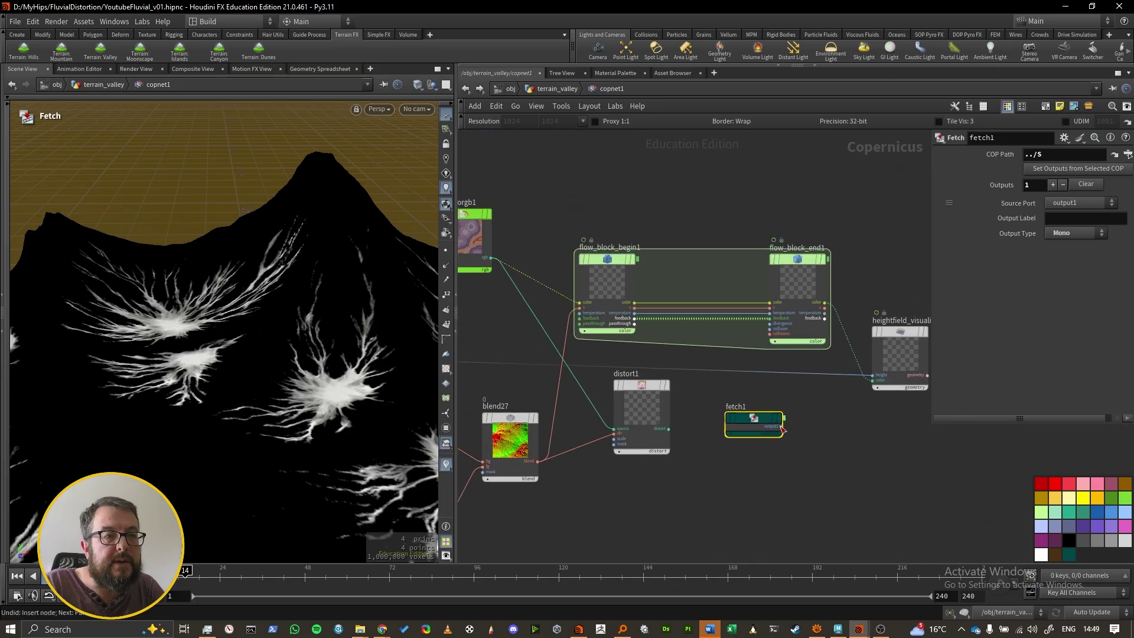
{"action": "scroll", "coordinate": [781, 426], "scroll_direction": "up", "scroll_amount": 3}
{"action": "left_click", "coordinate": [782, 418]}
{"action": "left_click", "coordinate": [764, 256]}
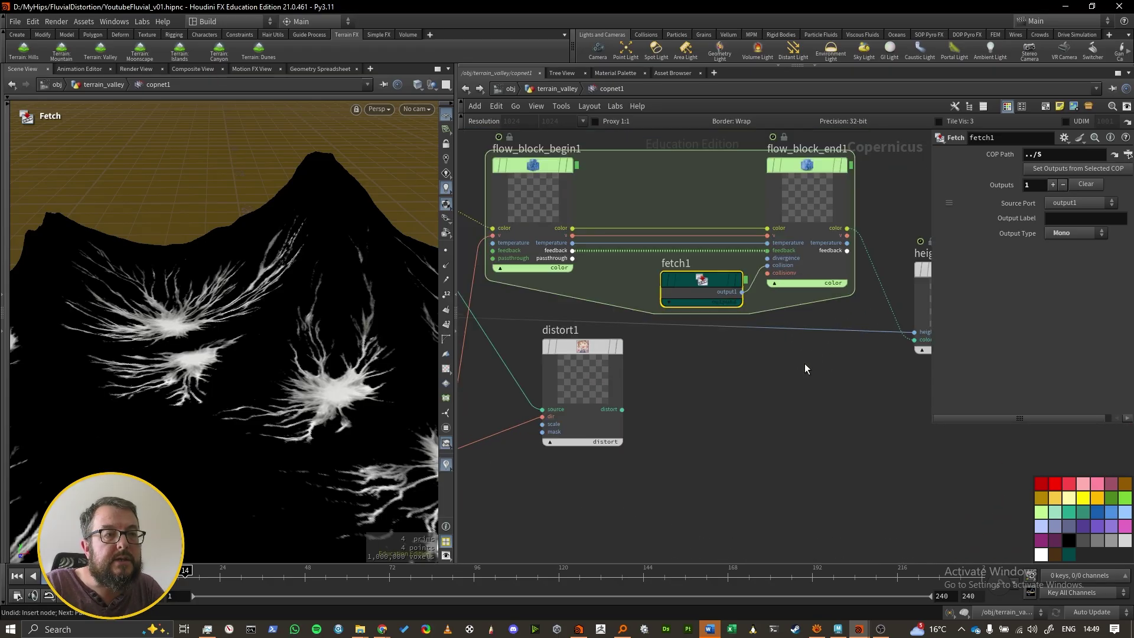
- Display heightfield_visualize1 in the viewport to show the colored terrain
{"action": "middle_click_drag", "start_coordinate": [830, 378], "coordinate": [666, 408]}
{"action": "left_click", "coordinate": [831, 300]}
{"action": "left_click", "coordinate": [762, 306]}
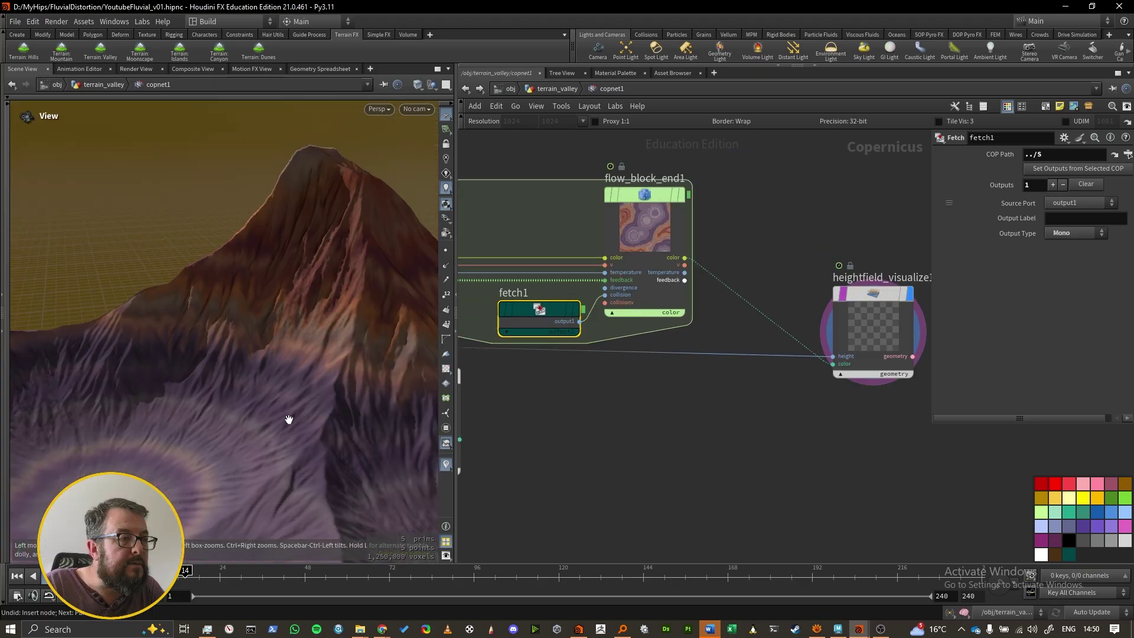
- Shift flow_block_end1 and fetch1 slightly upward in the network
{"action": "middle_click_drag", "start_coordinate": [299, 415], "coordinate": [303, 383], "text": "alt"}
{"action": "left_click_drag", "start_coordinate": [637, 246], "coordinate": [641, 227]}
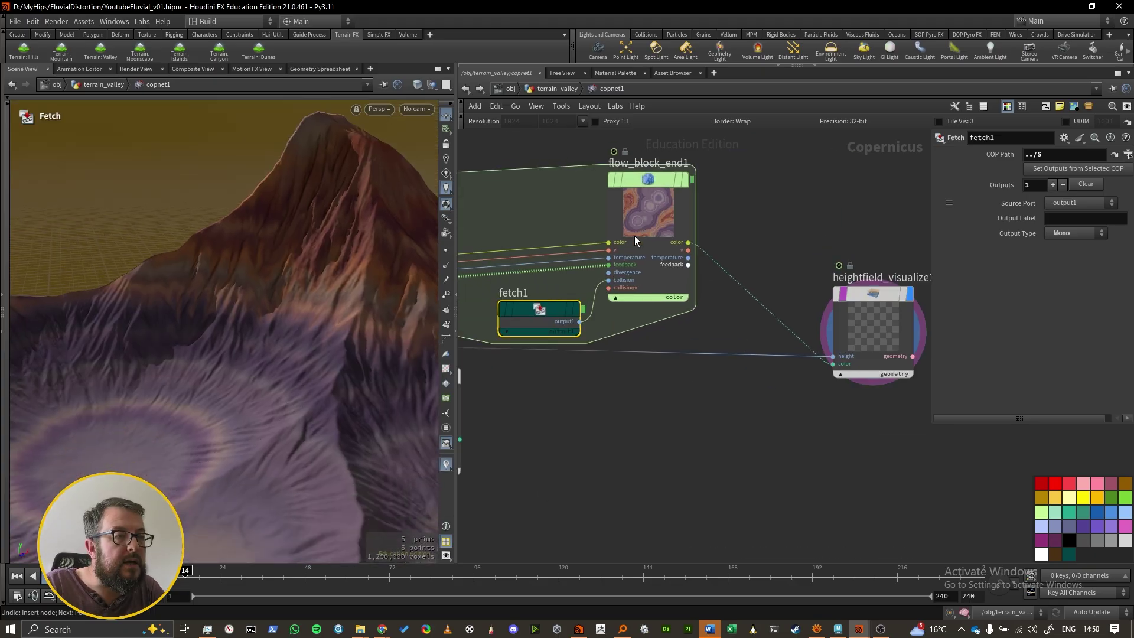
{"action": "left_click_drag", "start_coordinate": [532, 304], "coordinate": [532, 289]}
- Add a Blend node below flow_block_end1, wiring the block's color output to its bg input and fetch1 to its fg input
{"action": "key", "text": "Tab"}
{"action": "type", "text": "blen"}
{"action": "key", "text": "Return"}
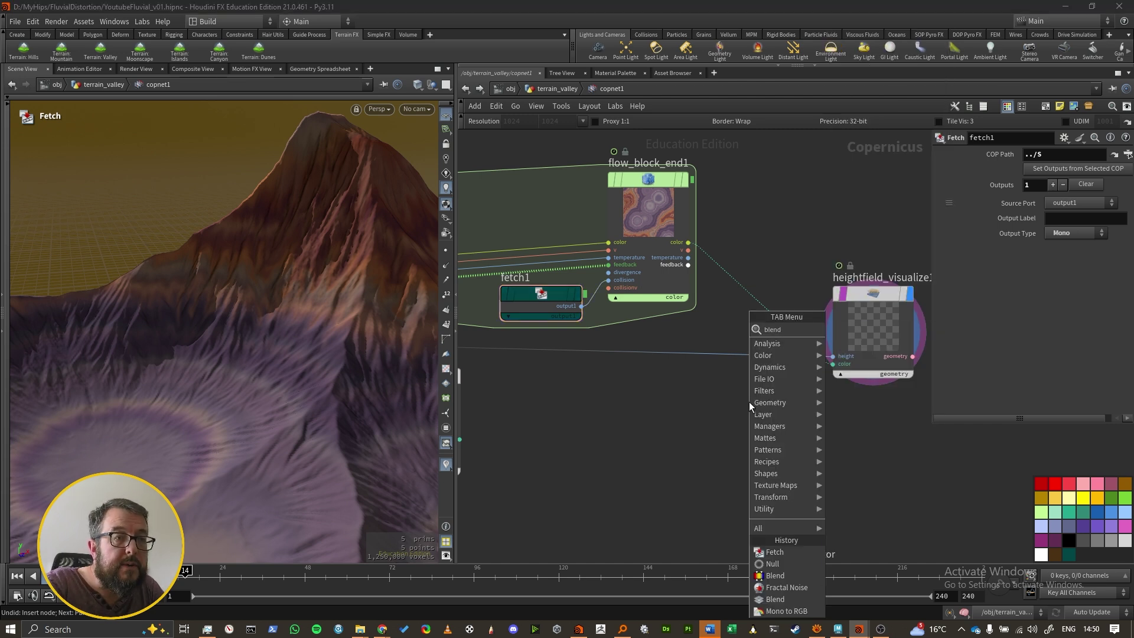
{"action": "left_click", "coordinate": [749, 401]}
{"action": "left_click", "coordinate": [688, 242]}
{"action": "left_click", "coordinate": [710, 464]}
{"action": "left_click", "coordinate": [581, 307]}
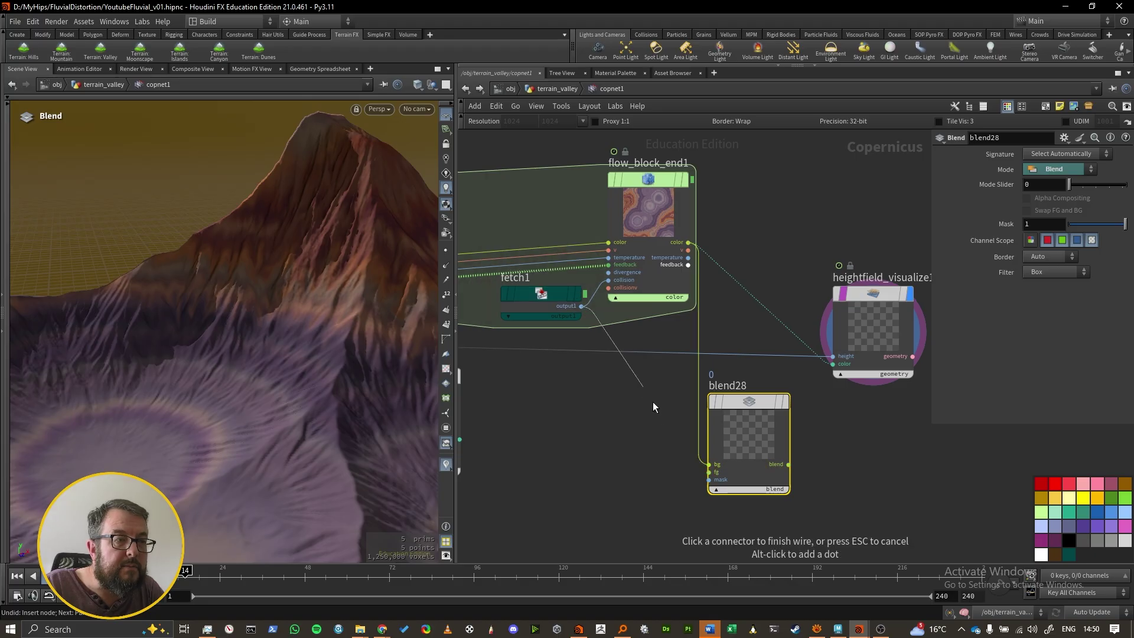
{"action": "left_click", "coordinate": [710, 472]}
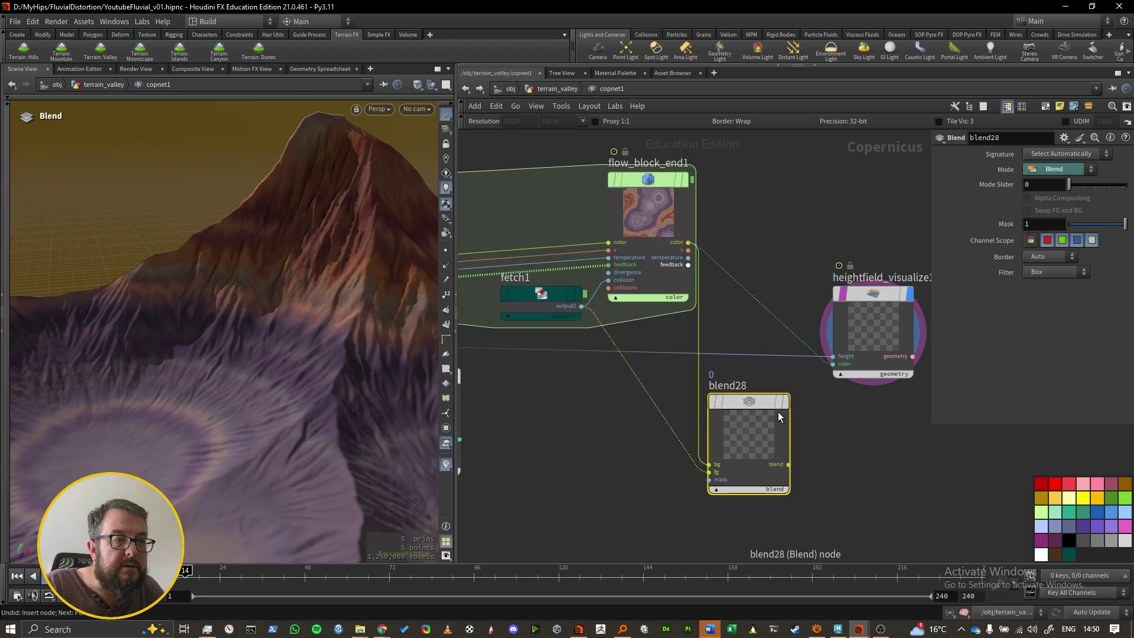
- Wire blend28 into heightfield_visualize1's color input and set the blend to Add mode with a mask of 0.72
{"action": "mouse_move", "coordinate": [771, 440]}
{"action": "left_click", "coordinate": [789, 465]}
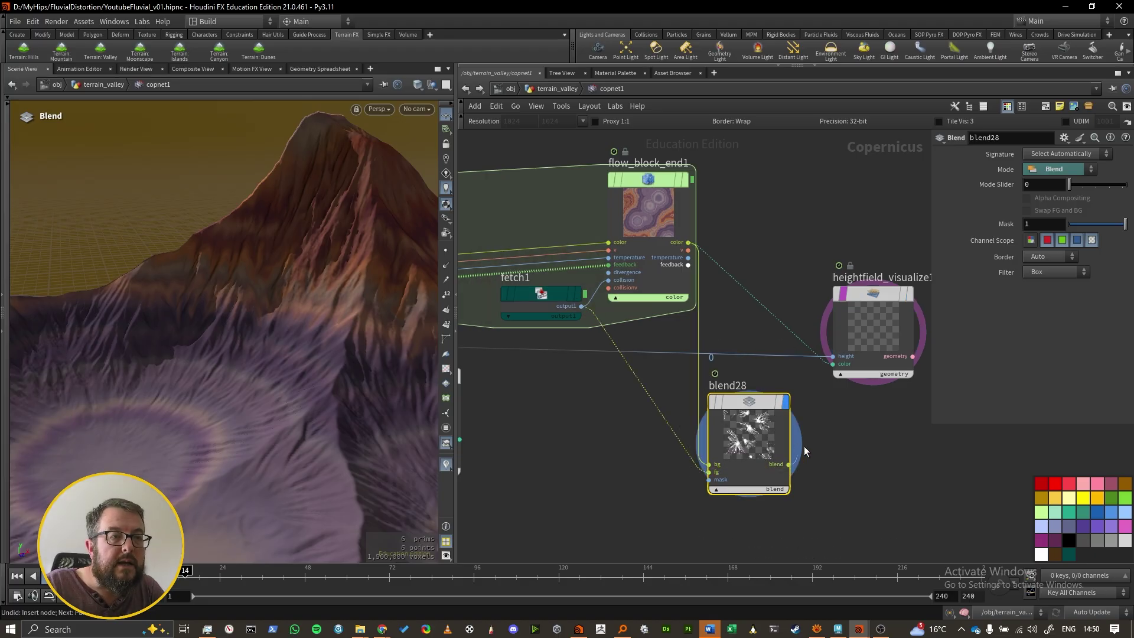
{"action": "left_click", "coordinate": [833, 364]}
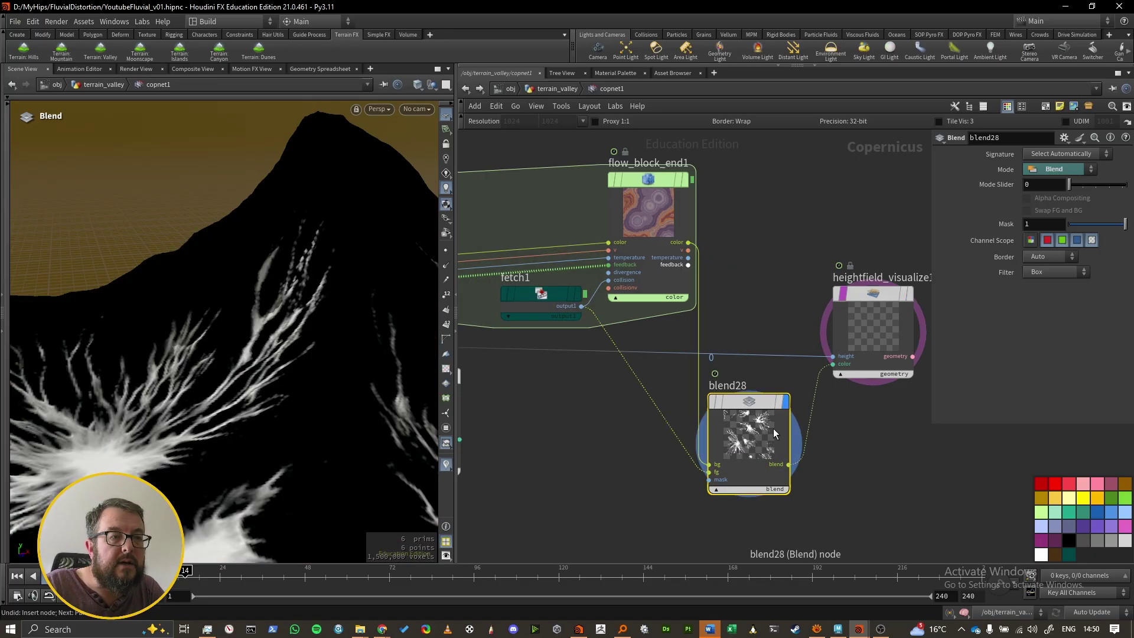
{"action": "left_click", "coordinate": [1057, 176]}
{"action": "left_click", "coordinate": [1052, 220]}
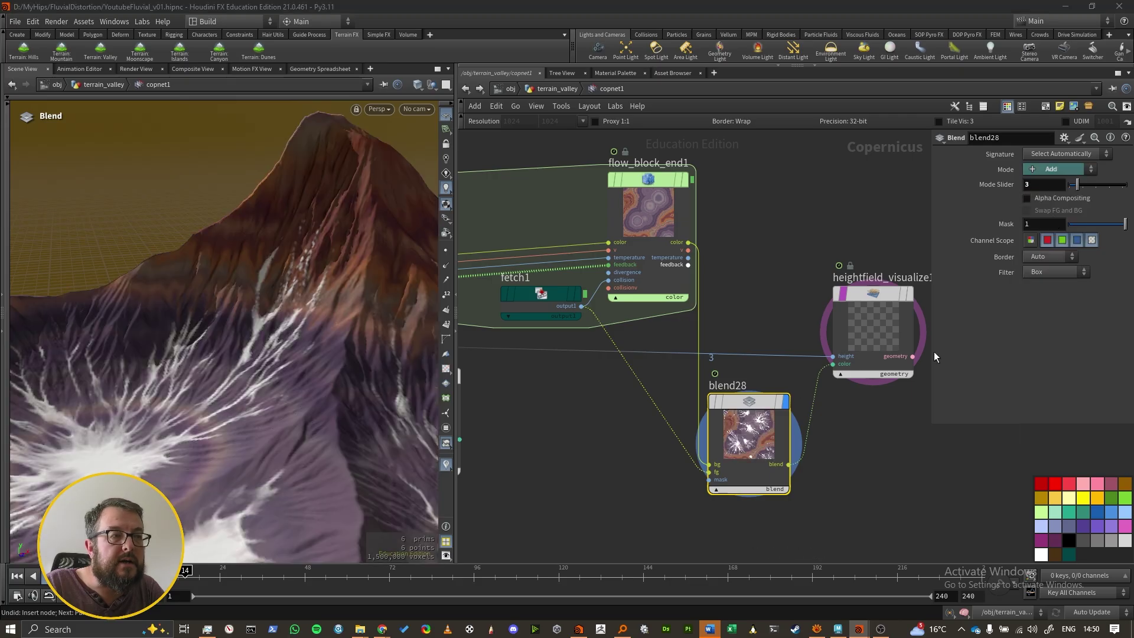
{"action": "left_click", "coordinate": [789, 465]}
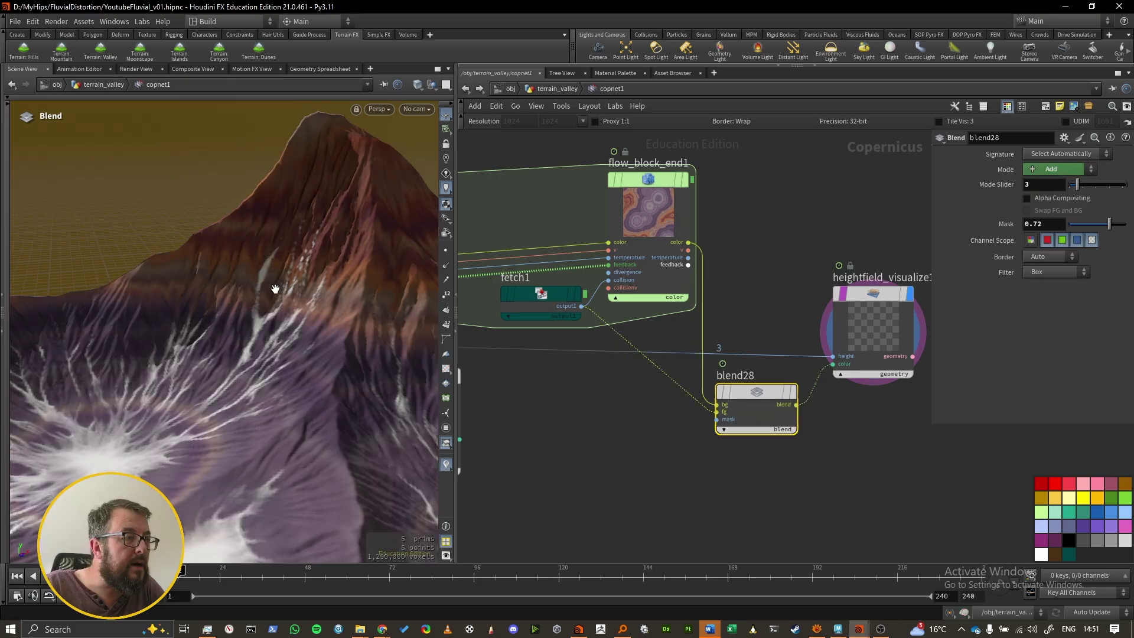
- Examine how the colors flow around the white sediment streaks during playback, from several angles and under different viewport lighting
{"action": "left_click_drag", "start_coordinate": [275, 289], "coordinate": [307, 292], "text": "alt"}
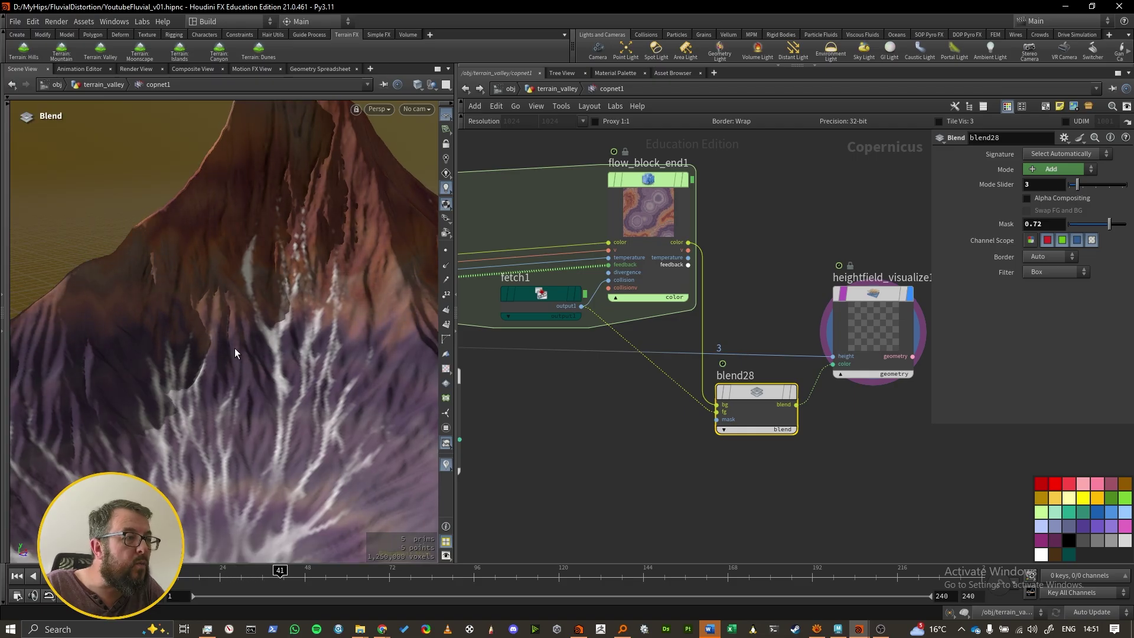
{"action": "left_click_drag", "start_coordinate": [321, 348], "coordinate": [374, 328]}
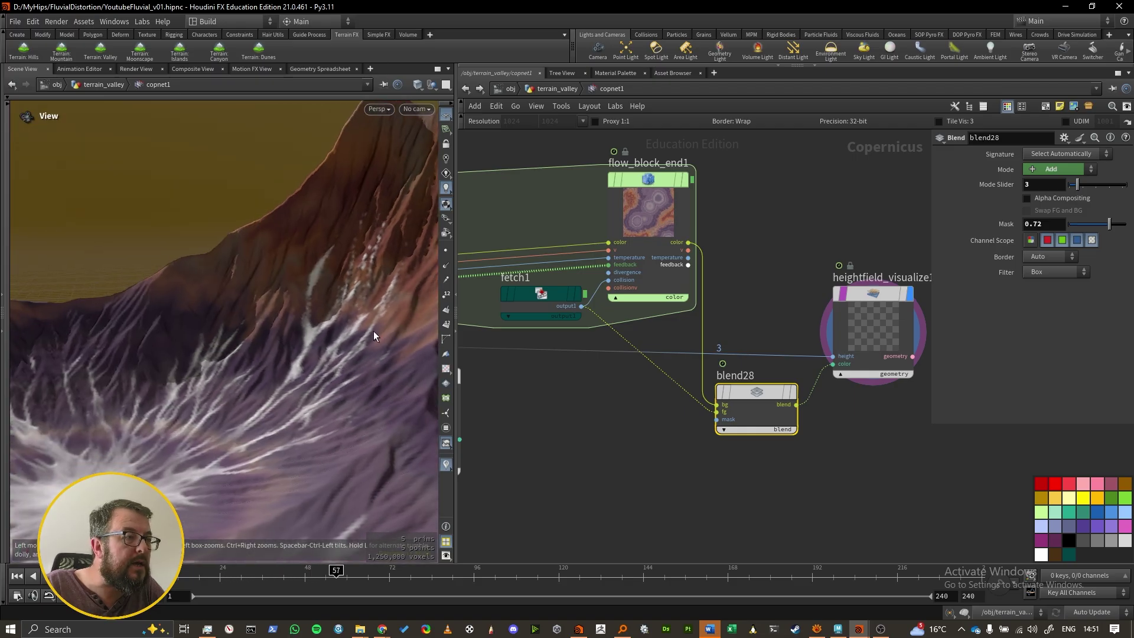
{"action": "key", "text": "Escape"}
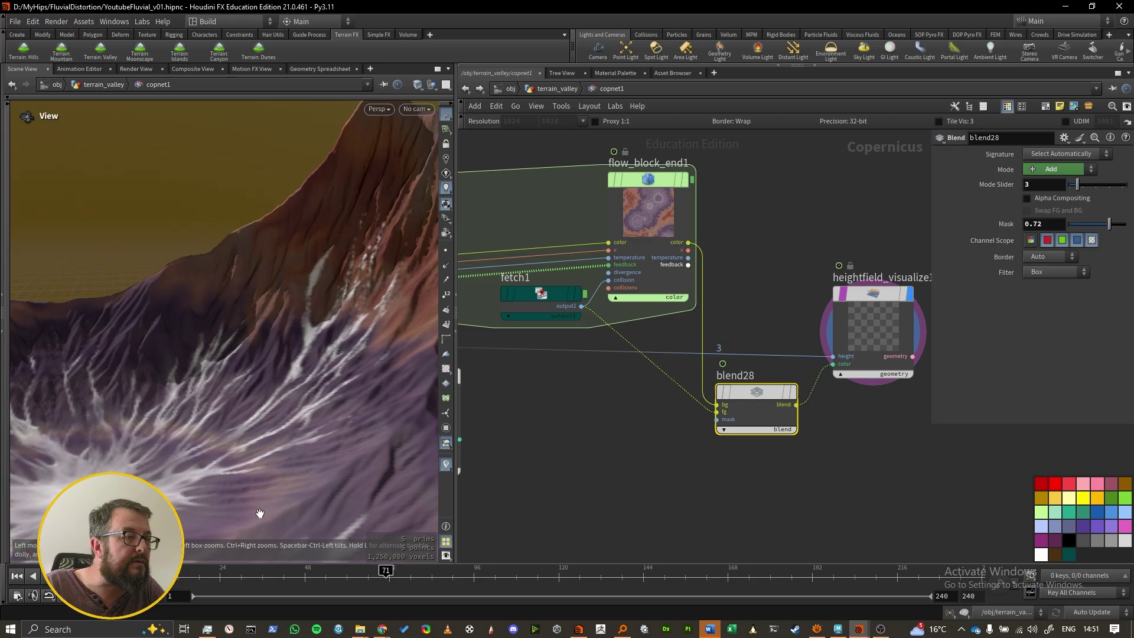
{"action": "left_click_drag", "start_coordinate": [248, 414], "coordinate": [165, 431]}
{"action": "scroll", "coordinate": [221, 447], "scroll_direction": "up", "scroll_amount": 3}
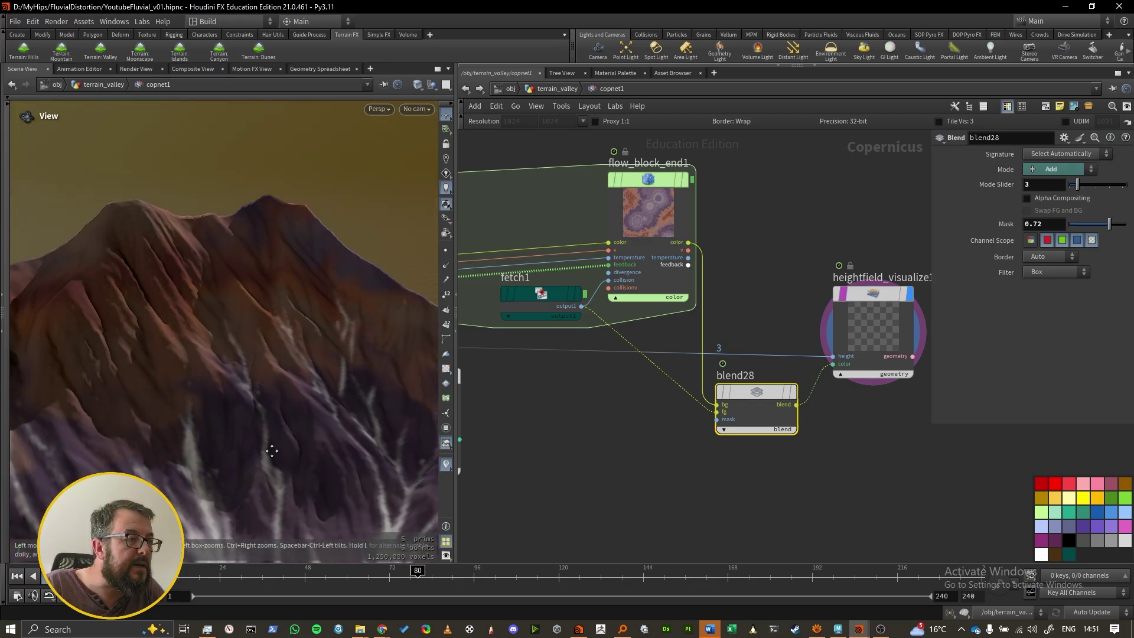
{"action": "left_click", "coordinate": [446, 173]}
{"action": "left_click", "coordinate": [446, 159]}
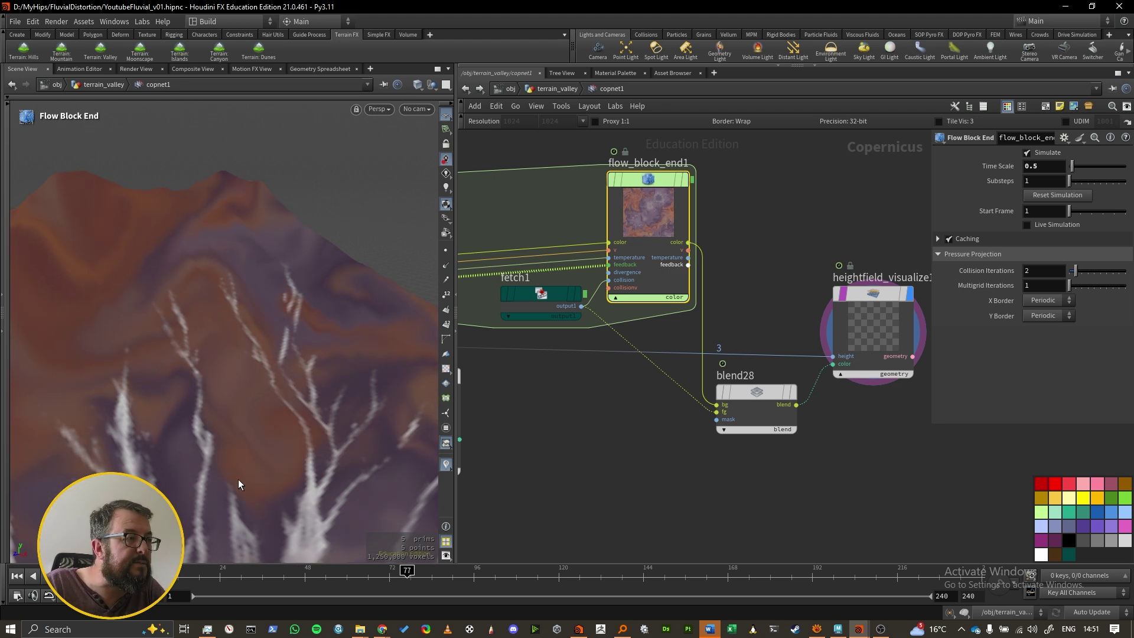
- Return to the first frame and set flow_block_end1's Time Scale to 0.1
{"action": "left_click", "coordinate": [19, 578]}
{"action": "type", "text": "0.1"}
{"action": "key", "text": "Return"}
{"action": "left_click_drag", "start_coordinate": [283, 452], "coordinate": [385, 476], "text": "alt"}
{"action": "middle_click_drag", "start_coordinate": [385, 476], "coordinate": [177, 374], "text": "alt"}
{"action": "left_click_drag", "start_coordinate": [177, 374], "coordinate": [274, 393], "text": "alt"}
{"action": "middle_click_drag", "start_coordinate": [274, 392], "coordinate": [178, 397], "text": "alt"}
{"action": "left_click_drag", "start_coordinate": [178, 397], "coordinate": [178, 402]}
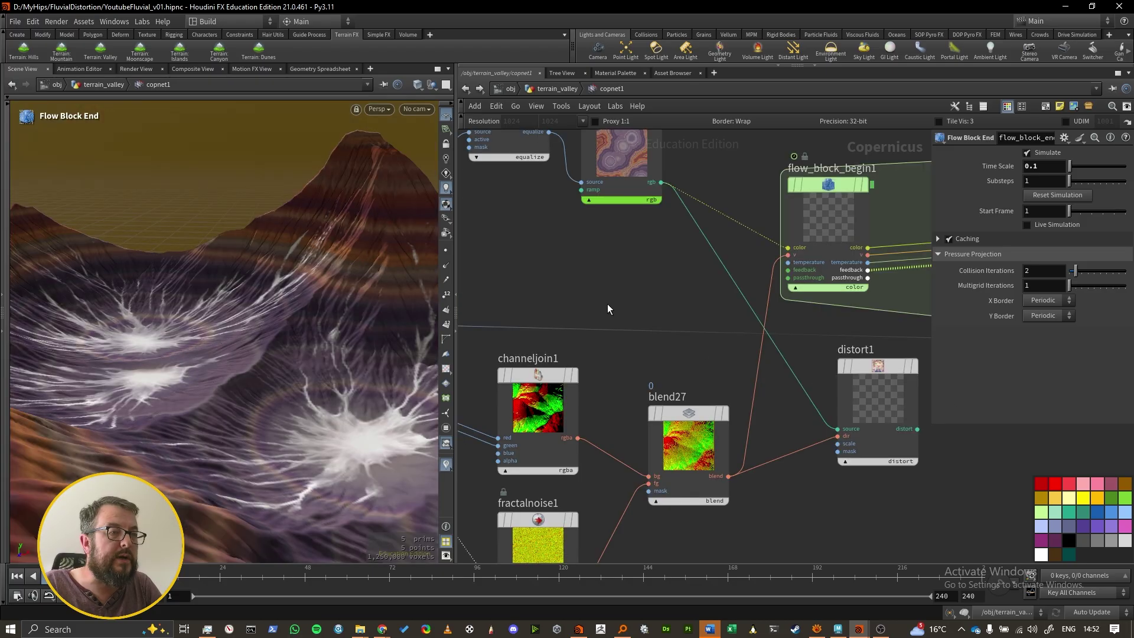
- Add another Blend node between geotolayer1 and the color nodes, placing it above channeljoin1
{"action": "middle_click_drag", "start_coordinate": [607, 303], "coordinate": [881, 332]}
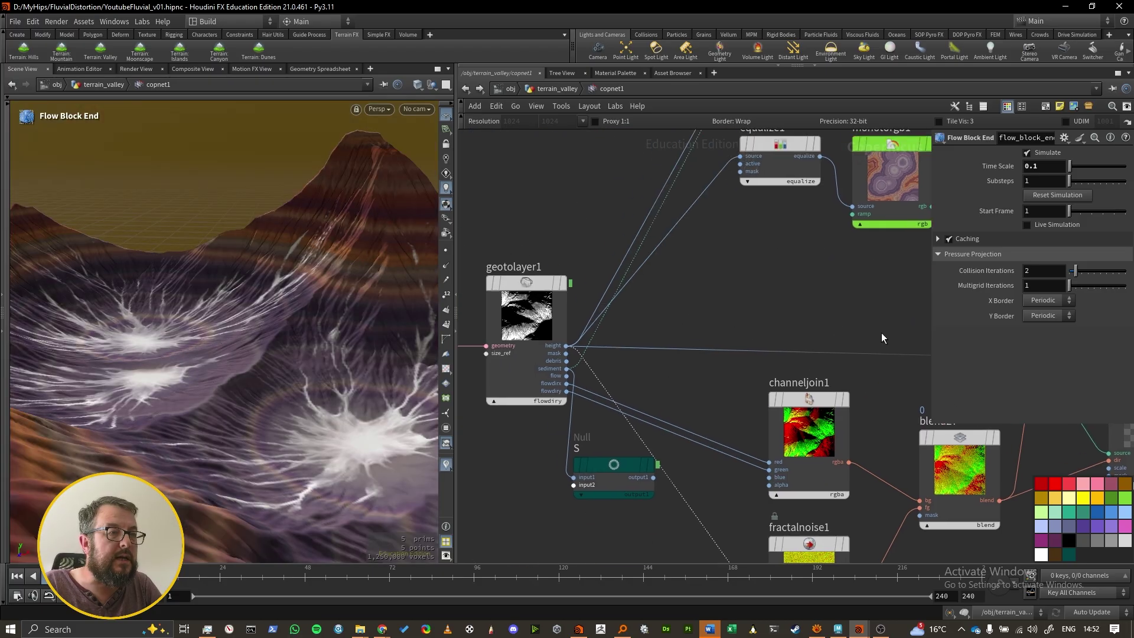
{"action": "key", "text": "Tab"}
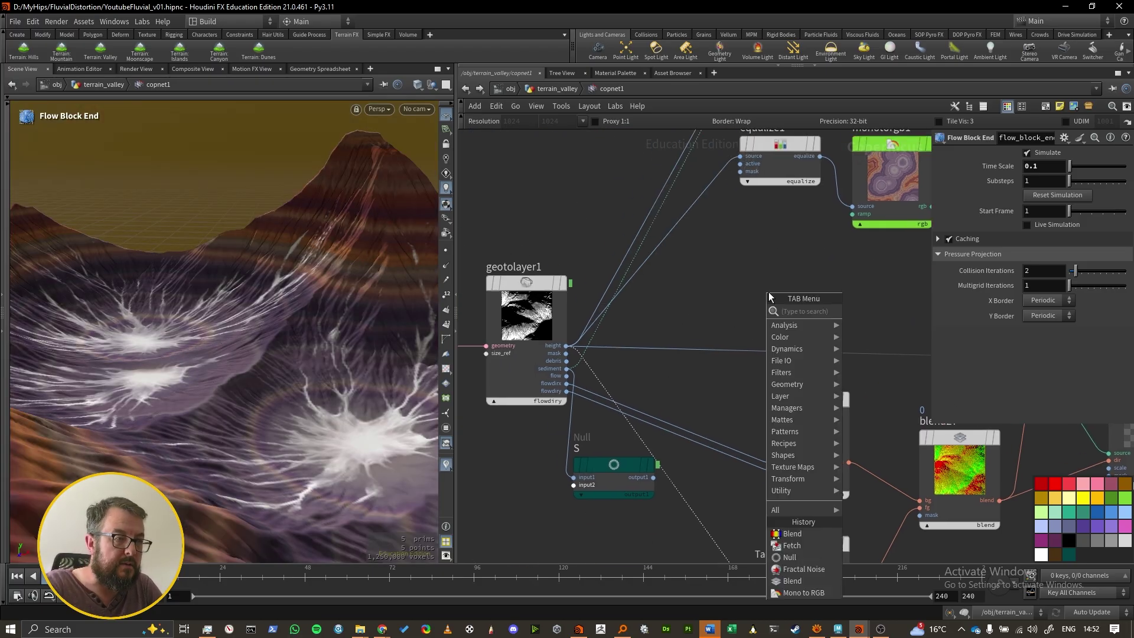
{"action": "key", "text": "Escape"}
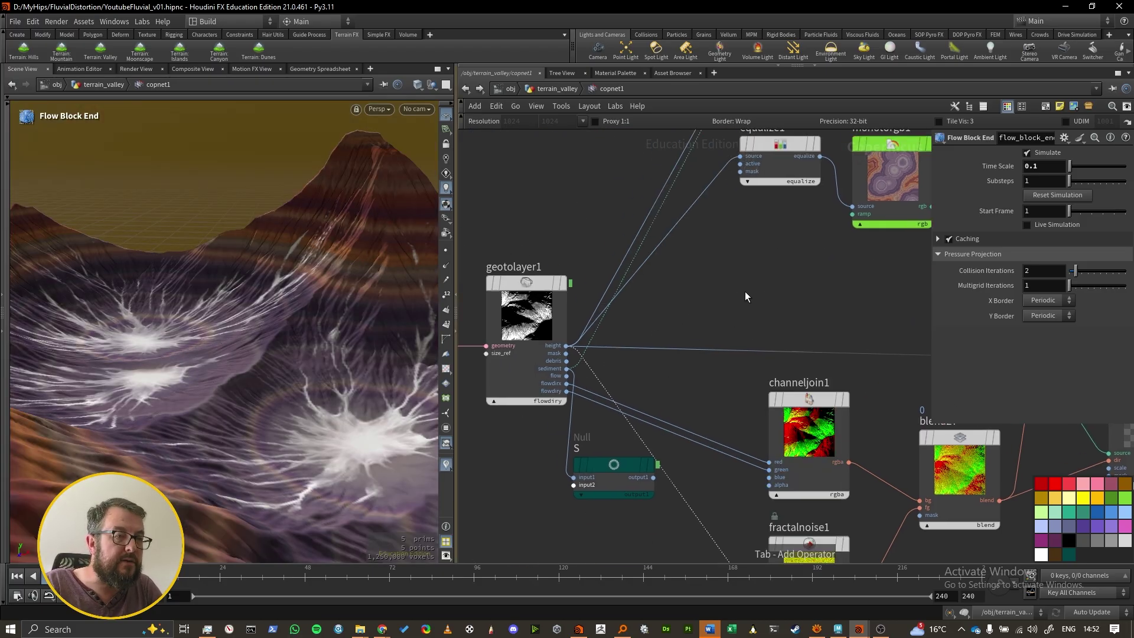
{"action": "key", "text": "Tab"}
{"action": "type", "text": "blen"}
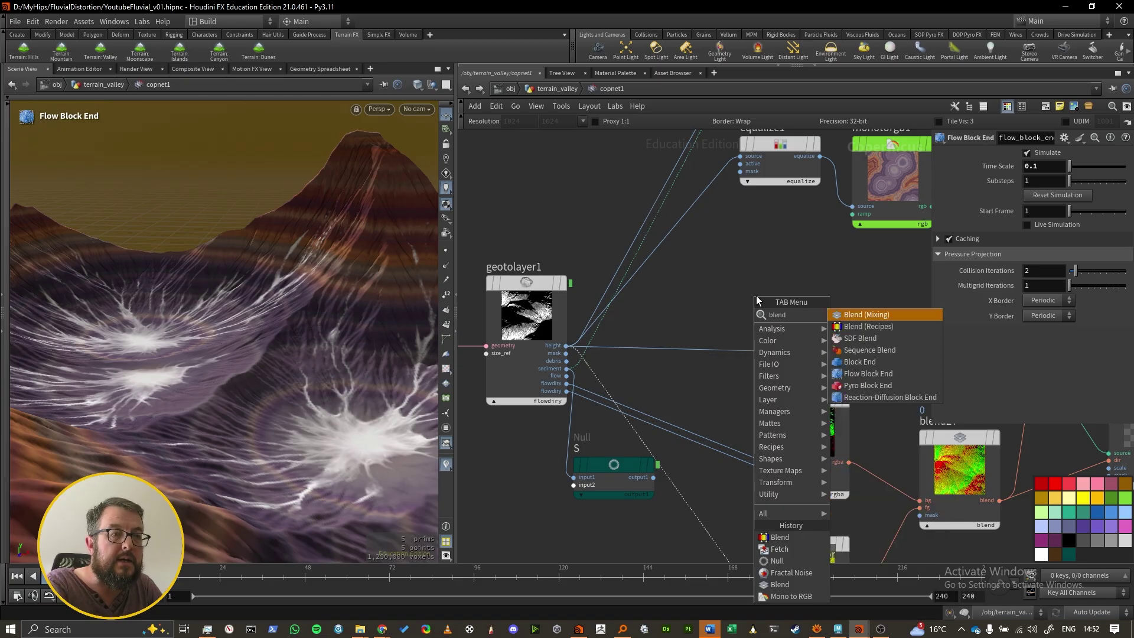
{"action": "key", "text": "Return"}
{"action": "left_click", "coordinate": [766, 310]}
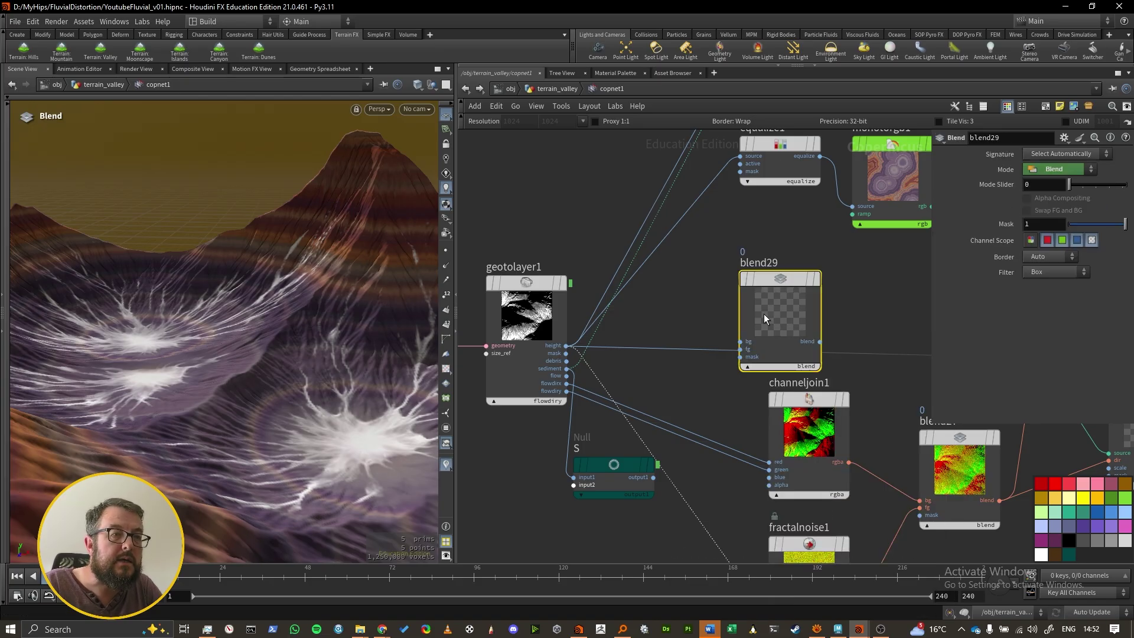
{"action": "left_click_drag", "start_coordinate": [764, 319], "coordinate": [780, 278]}
- Wire geotolayer1's height output to blend29's bg input and its flow output to the fg input
{"action": "middle_click_drag", "start_coordinate": [872, 338], "coordinate": [762, 368]}
{"action": "scroll", "coordinate": [546, 383], "scroll_direction": "down", "scroll_amount": 3}
{"action": "scroll", "coordinate": [558, 385], "scroll_direction": "up", "scroll_amount": 3}
{"action": "left_click", "coordinate": [554, 394]}
{"action": "left_click", "coordinate": [747, 348]}
{"action": "scroll", "coordinate": [555, 407], "scroll_direction": "up", "scroll_amount": 1}
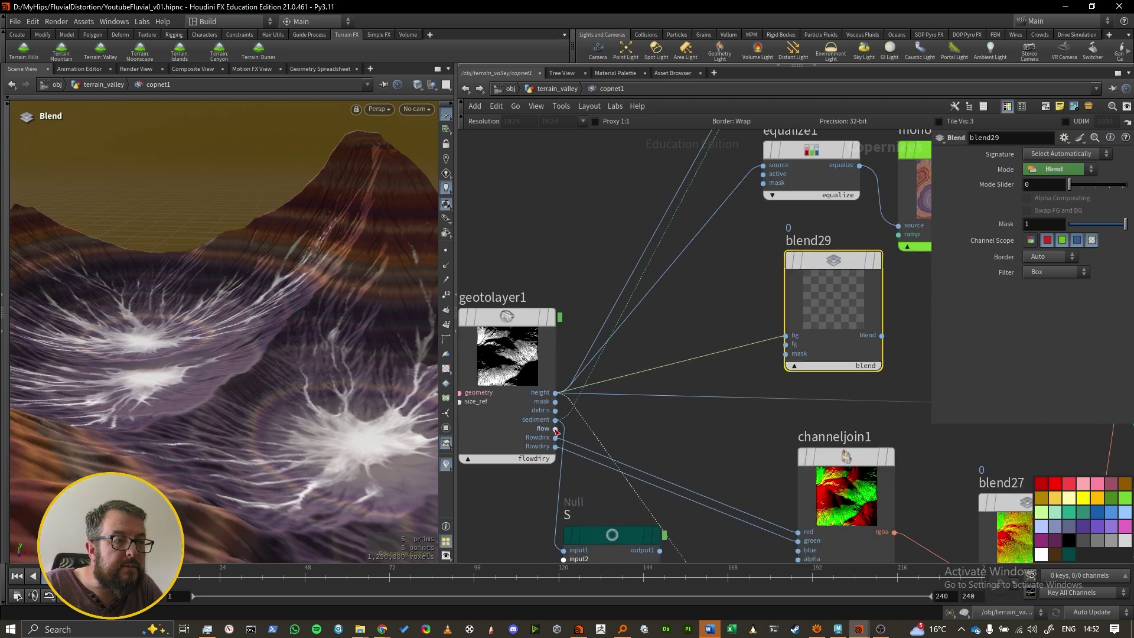
{"action": "left_click", "coordinate": [555, 430]}
{"action": "left_click", "coordinate": [786, 345]}
- Feed blend29 into heightfield_visualize1's height input and set it to Subtract mode with a mask of 0.27 to carve flow channels
{"action": "middle_click_drag", "start_coordinate": [895, 342], "coordinate": [668, 394]}
{"action": "left_click", "coordinate": [1044, 169]}
{"action": "left_click", "coordinate": [1051, 229]}
{"action": "left_click_drag", "start_coordinate": [1094, 226], "coordinate": [1021, 230]}
{"action": "left_click_drag", "start_coordinate": [1103, 224], "coordinate": [1125, 224]}
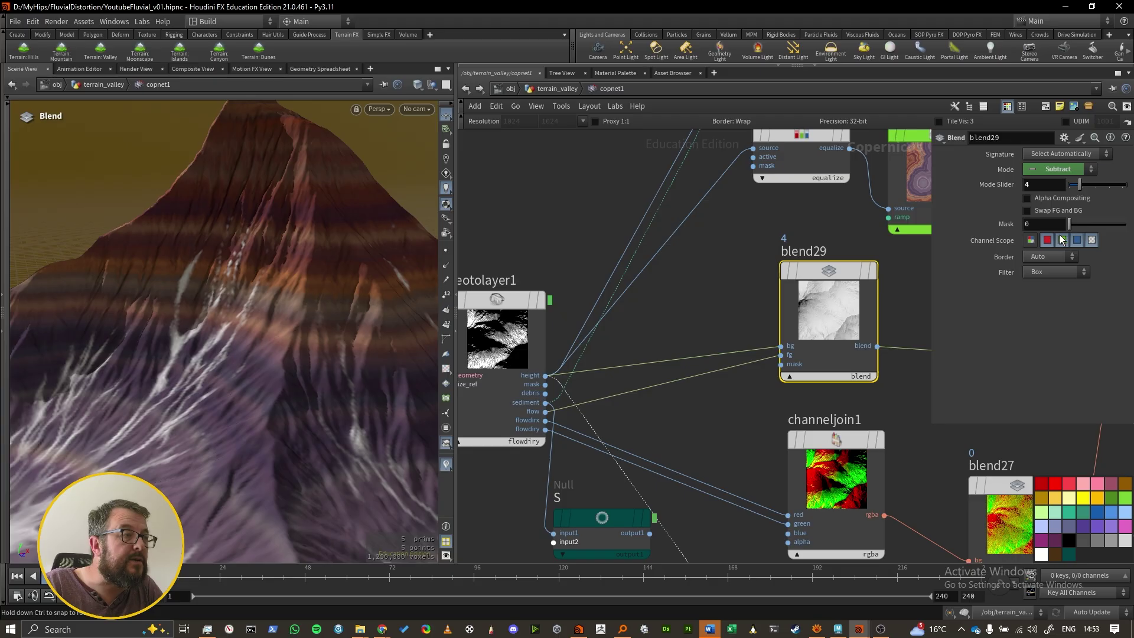
{"action": "left_click_drag", "start_coordinate": [1069, 225], "coordinate": [1088, 227]}
{"action": "left_click_drag", "start_coordinate": [334, 289], "coordinate": [304, 299], "text": "alt"}
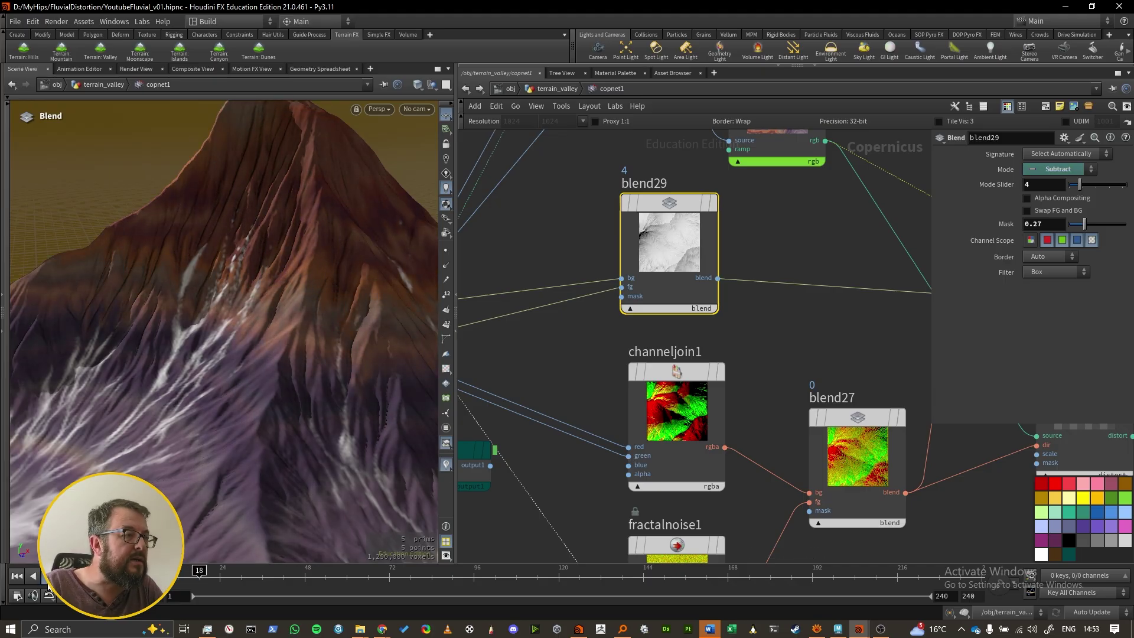
{"action": "key", "text": "Escape"}
{"action": "left_click_drag", "start_coordinate": [368, 250], "coordinate": [331, 291]}
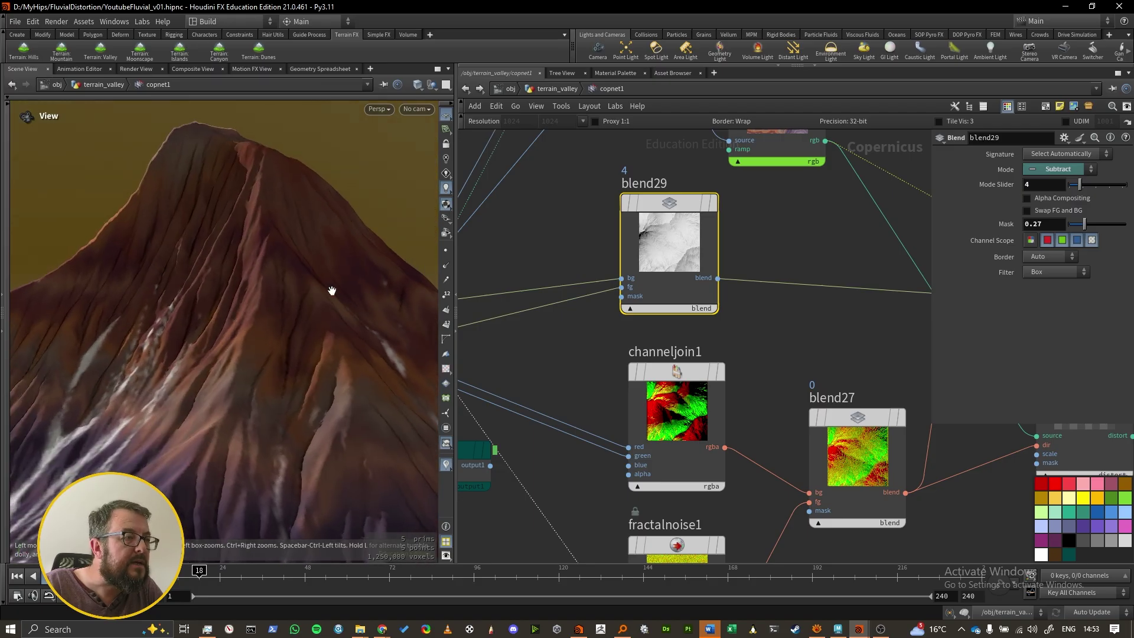
{"action": "key", "text": "Escape"}
{"action": "left_click_drag", "start_coordinate": [365, 355], "coordinate": [377, 335]}
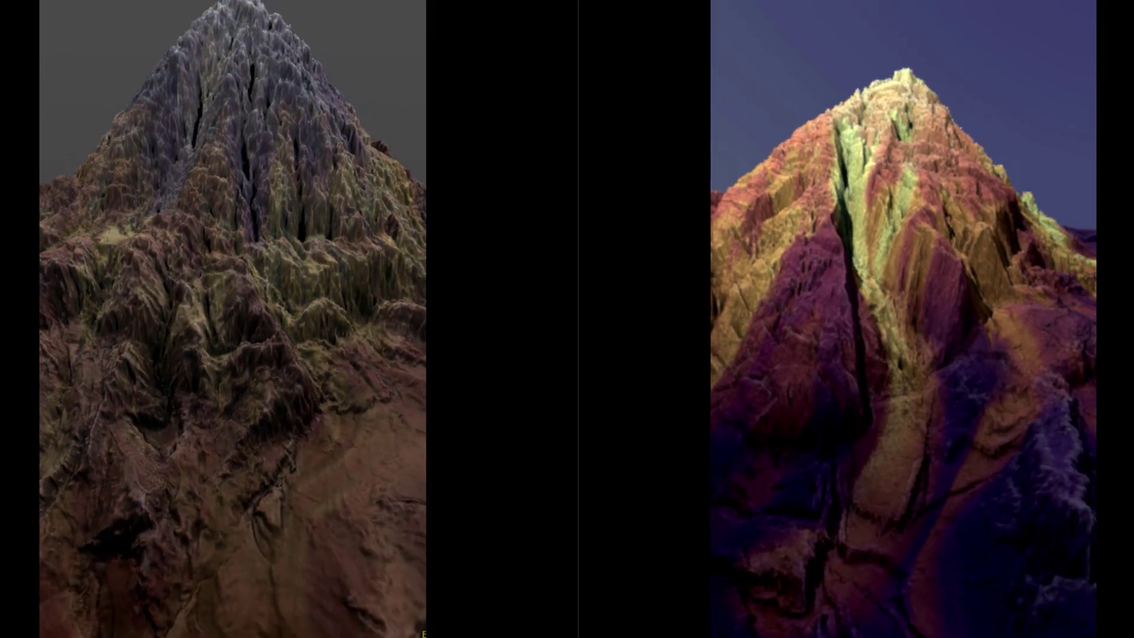